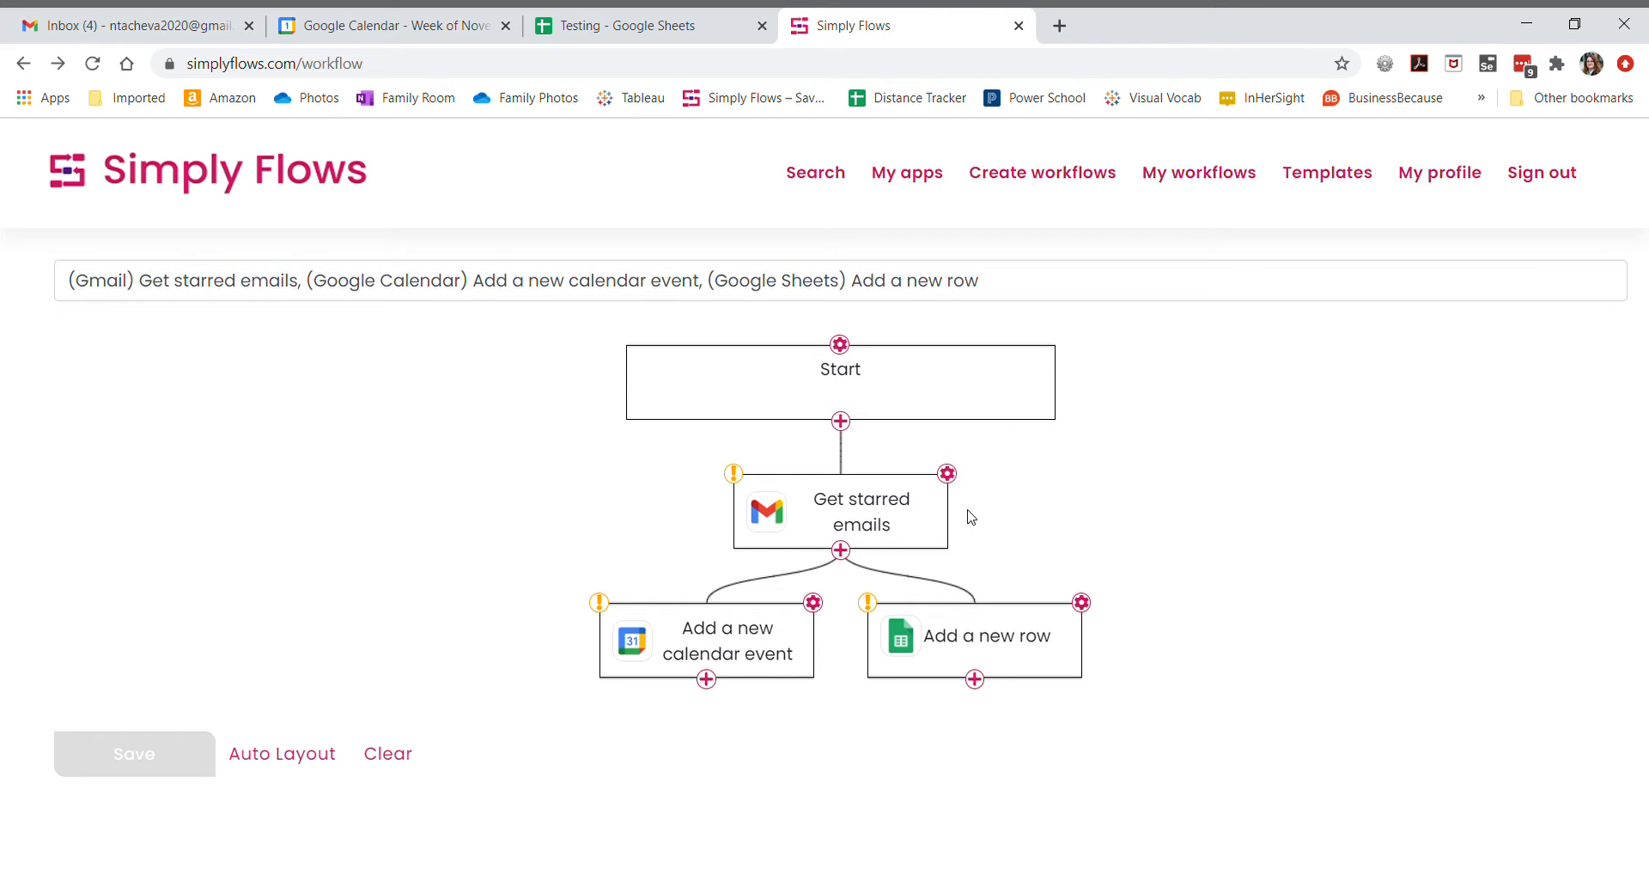
- Open the Gmail step's settings and start adding a new Google account for it
{"action": "left_click", "coordinate": [946, 474]}
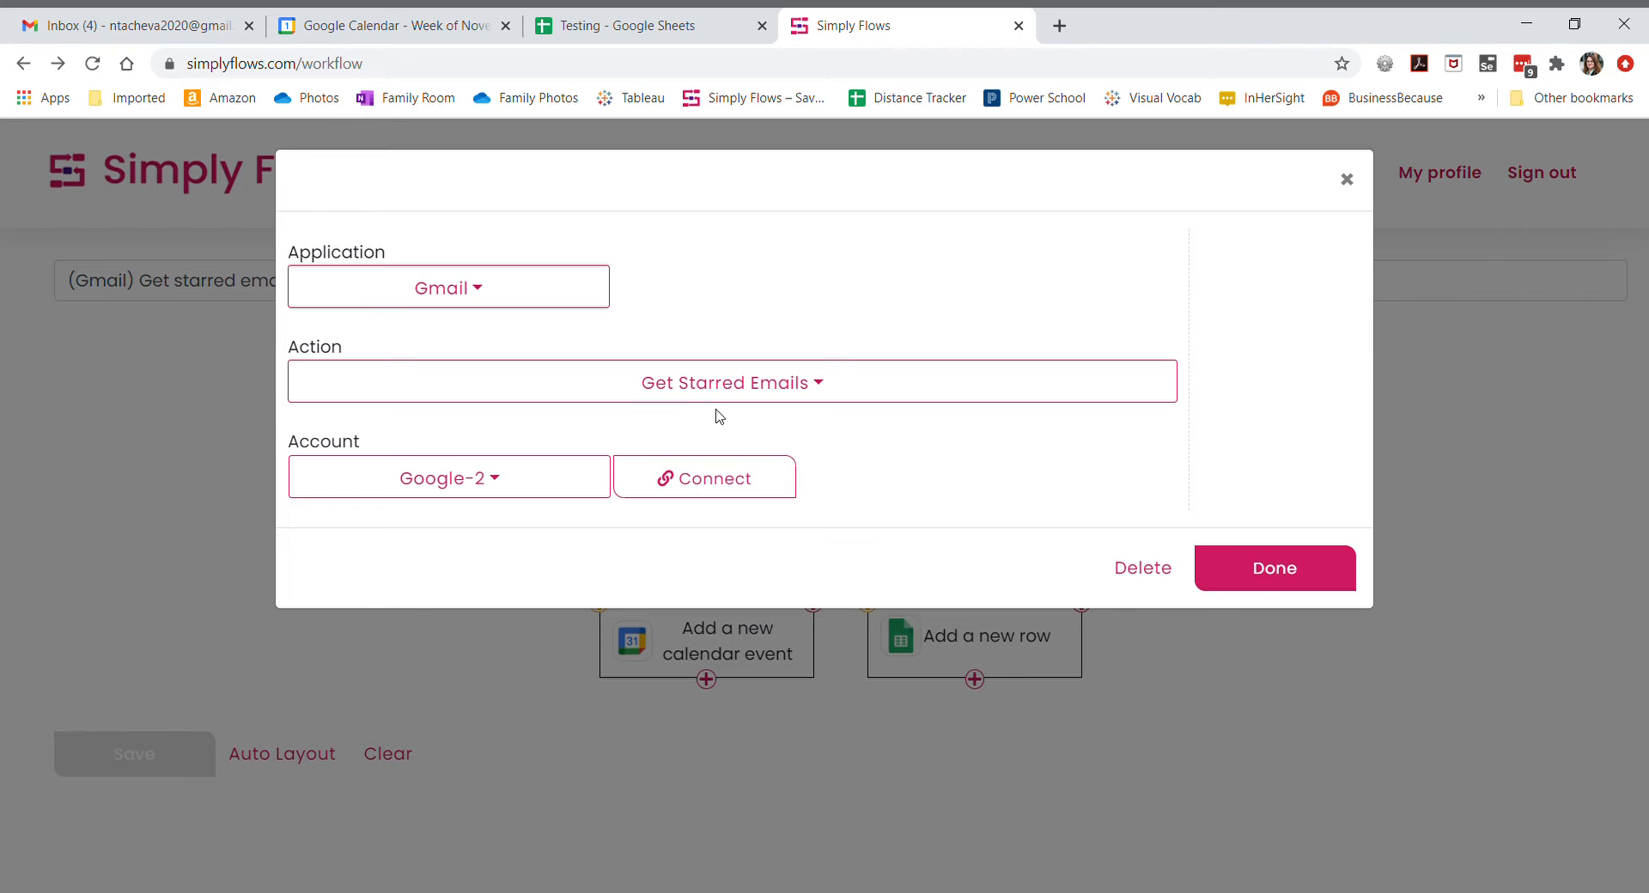
{"action": "left_click", "coordinate": [493, 483]}
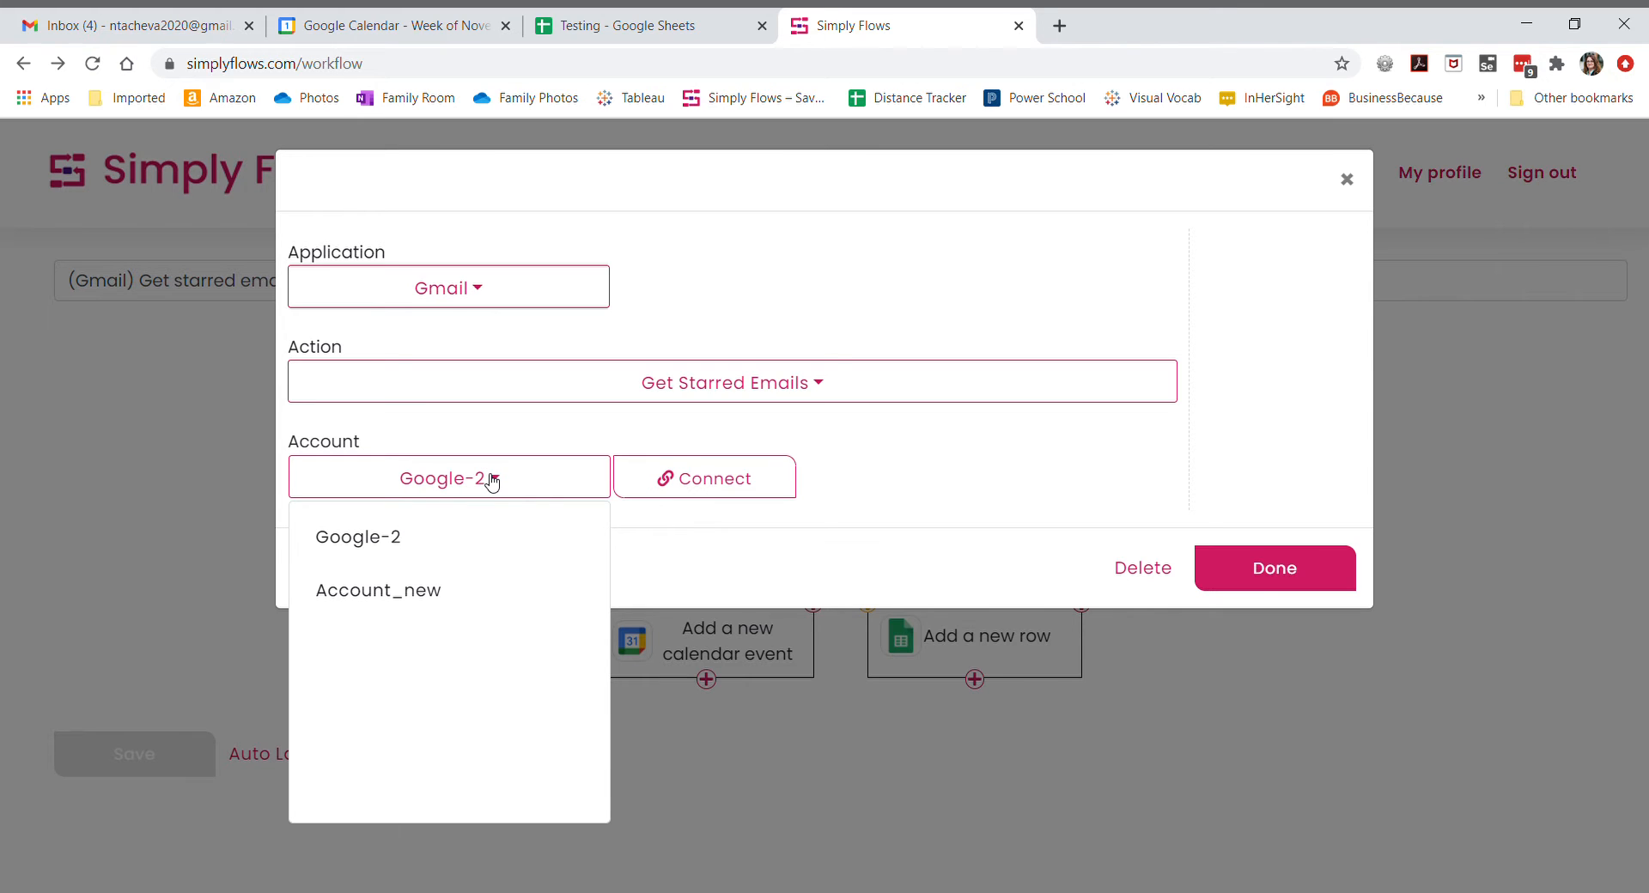
{"action": "left_click", "coordinate": [386, 593]}
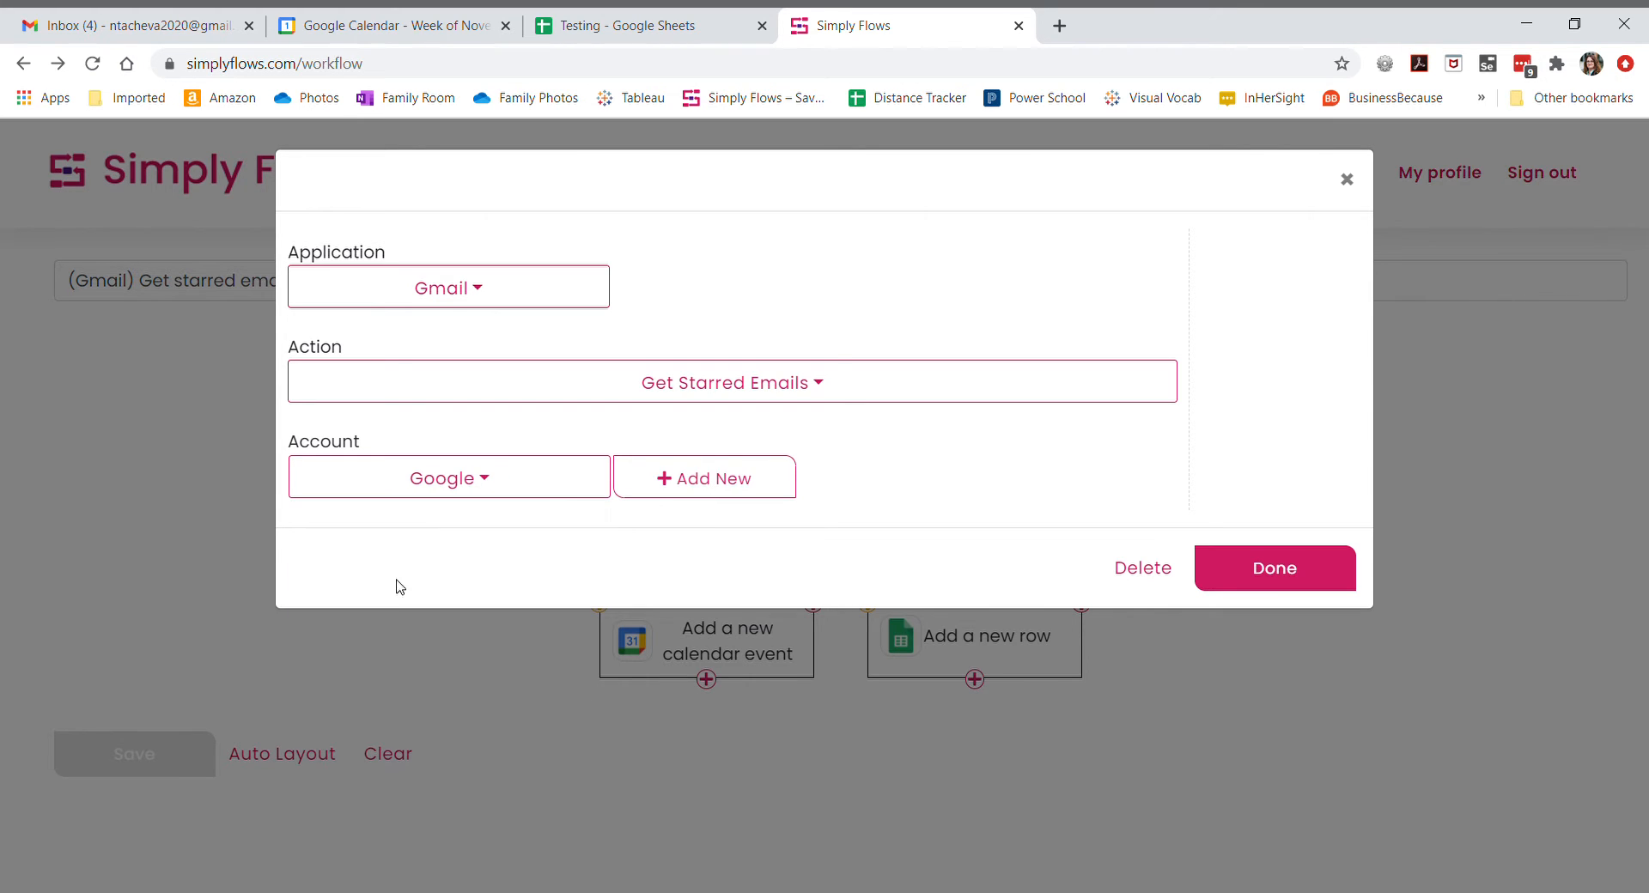
{"action": "left_click", "coordinate": [755, 482]}
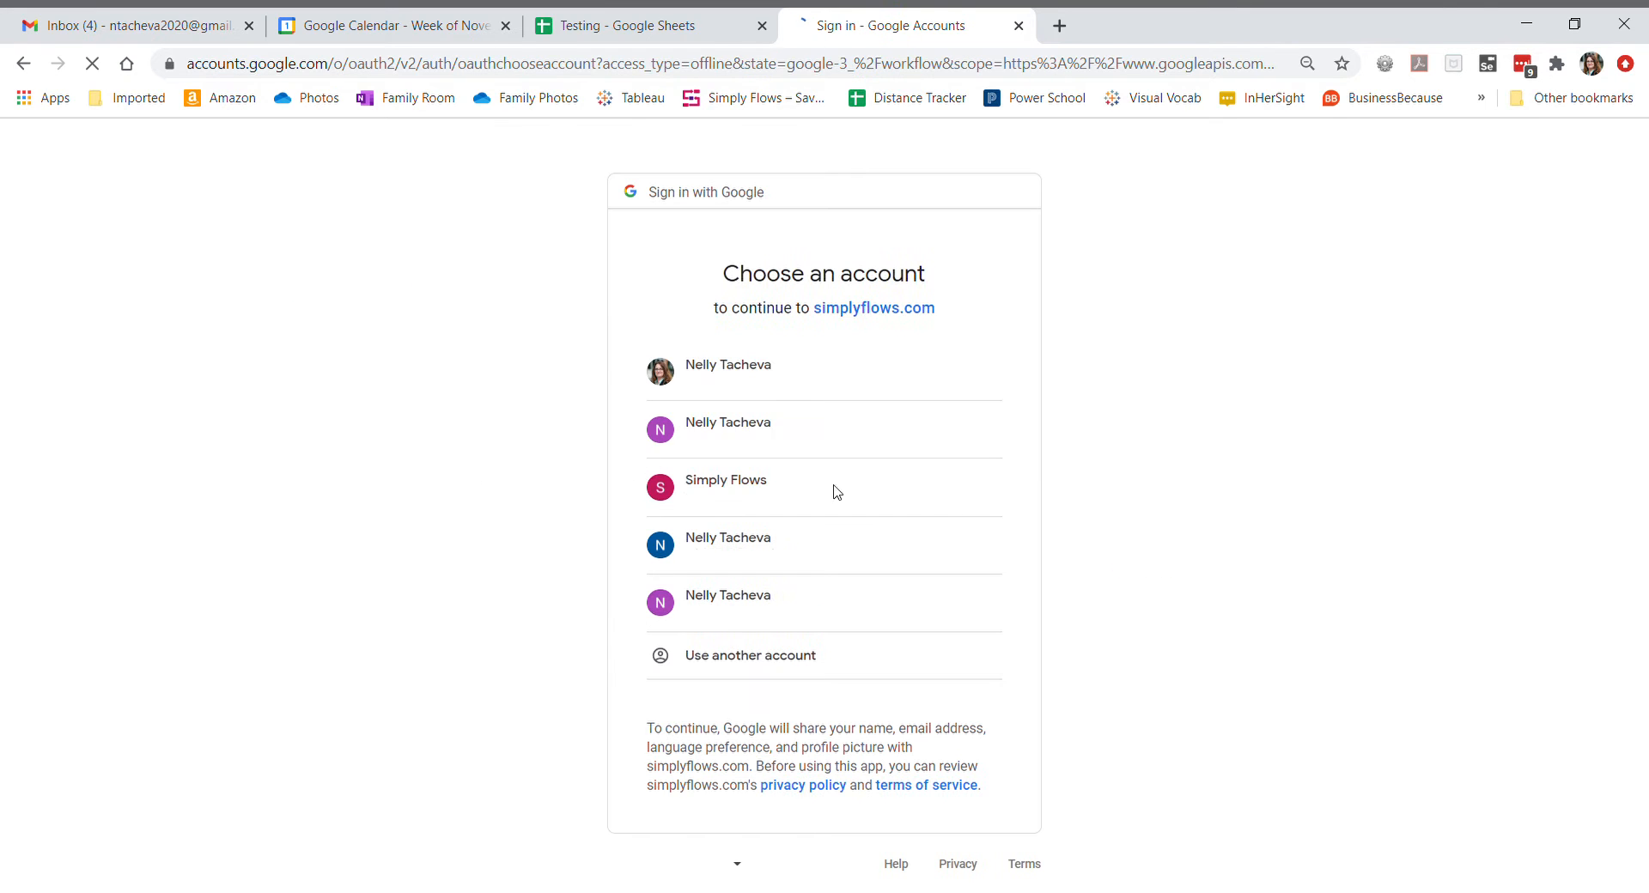
- Authorize the Gmail connection for the chosen Google account, proceeding past the unverified-app warning and allowing email access
{"action": "left_click", "coordinate": [780, 443]}
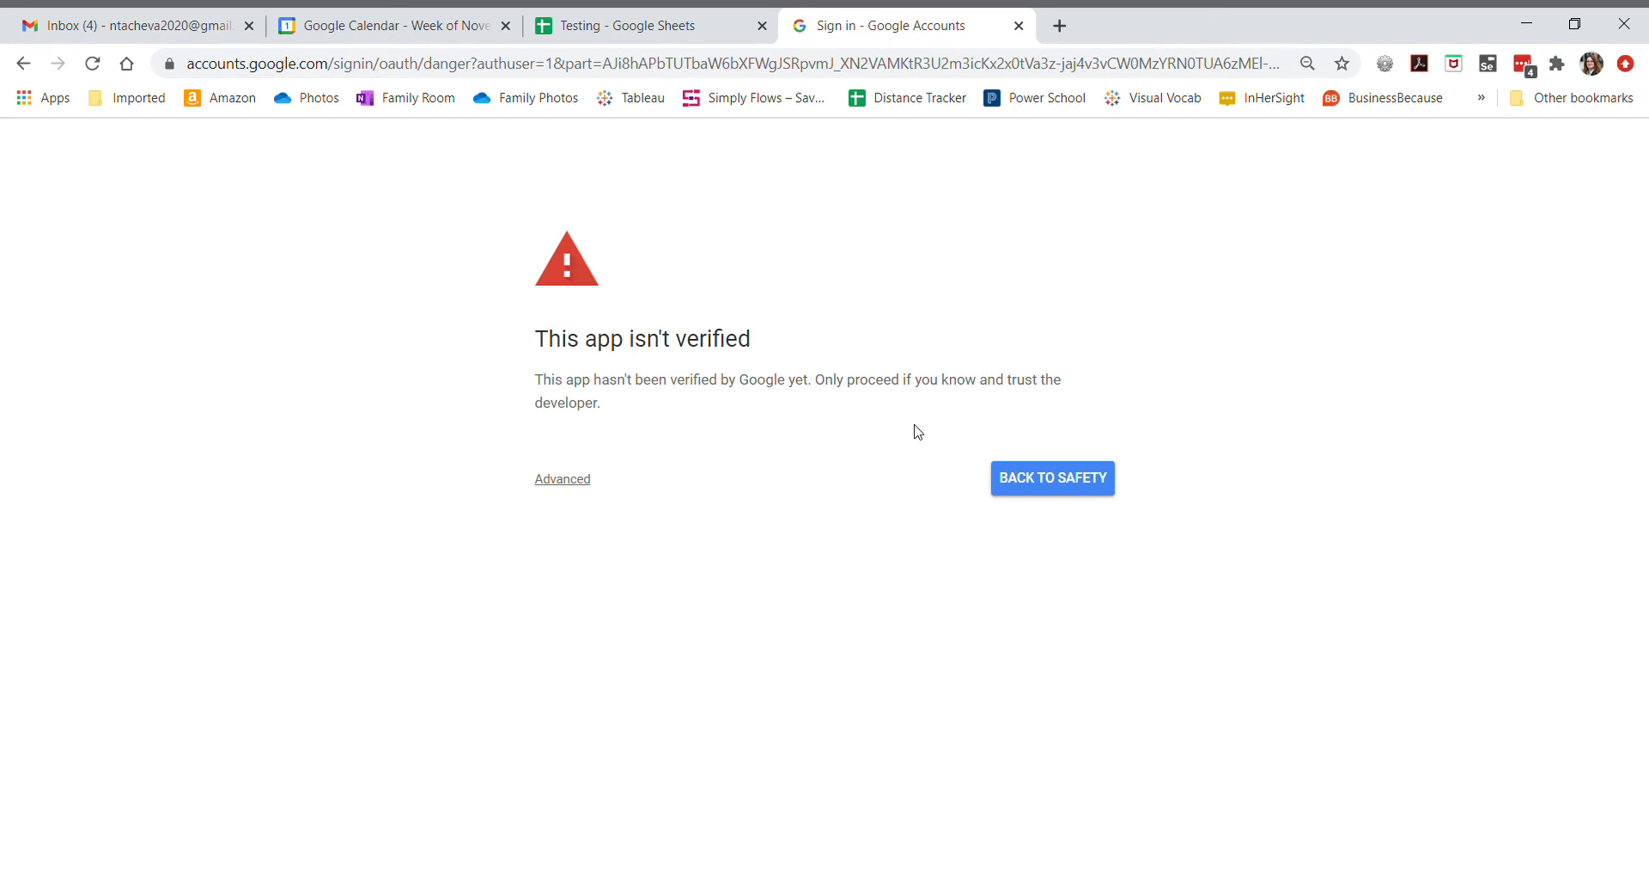
{"action": "left_click", "coordinate": [555, 481]}
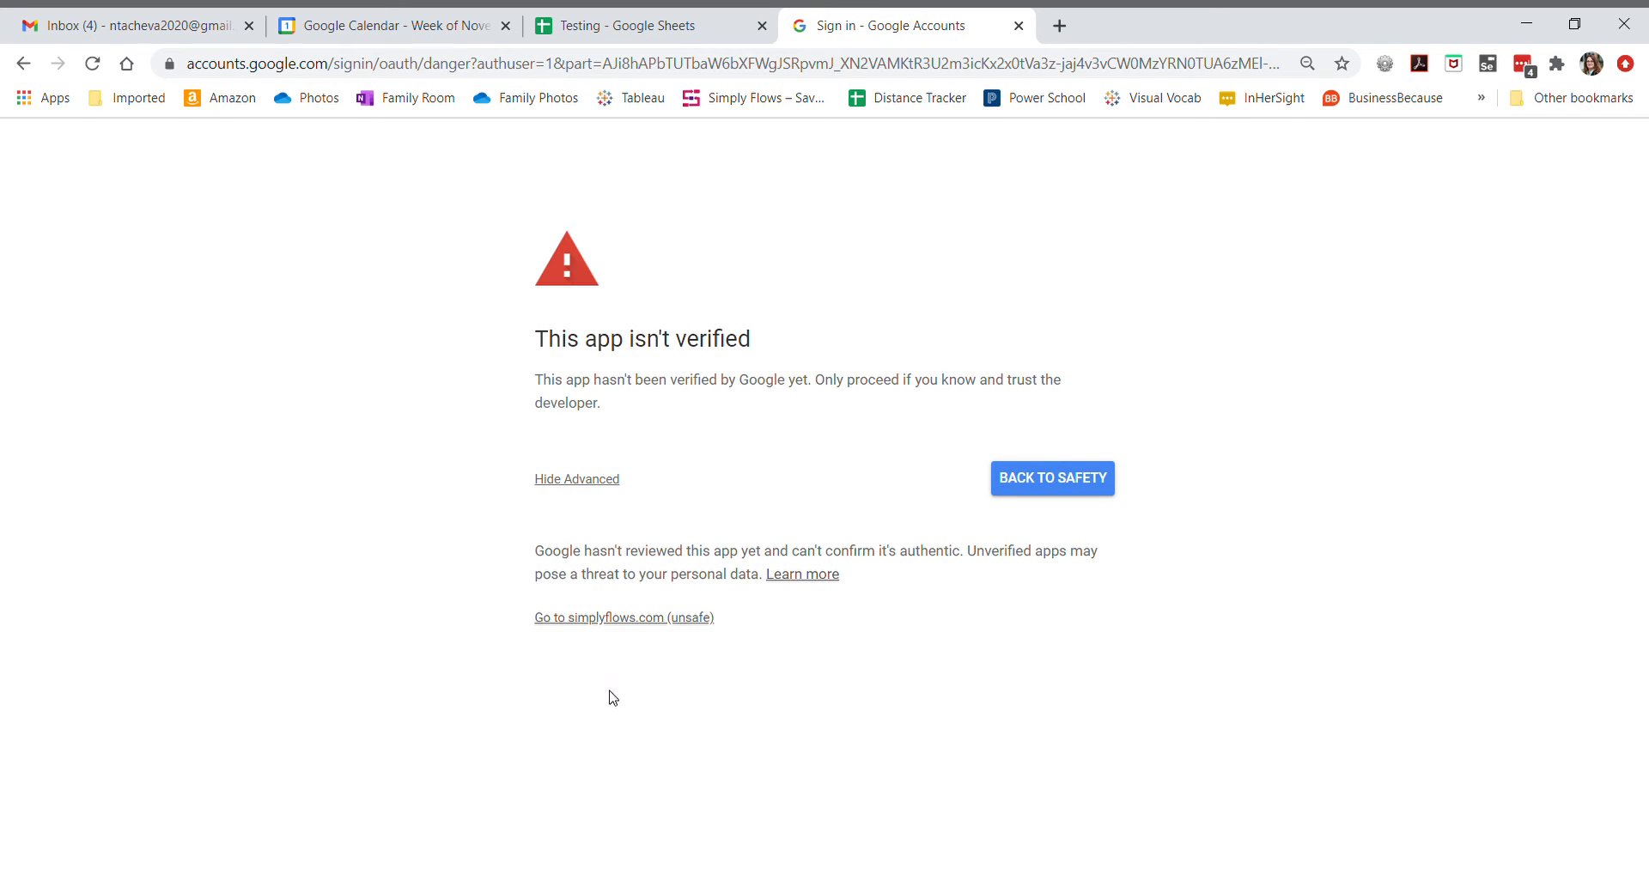
{"action": "left_click", "coordinate": [617, 622]}
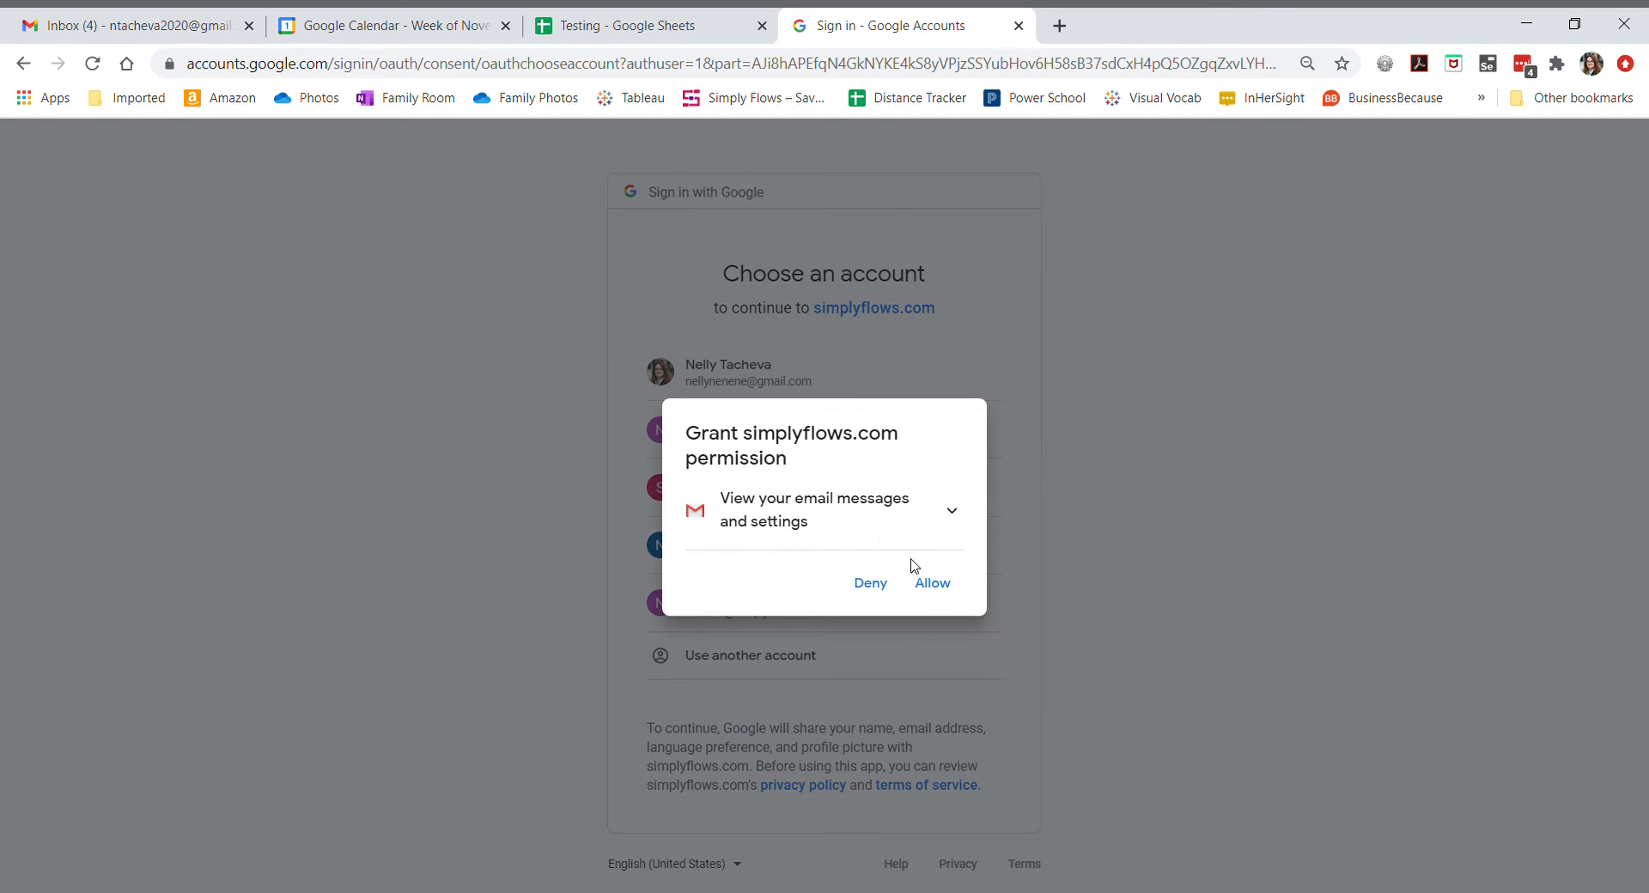
{"action": "left_click", "coordinate": [947, 597]}
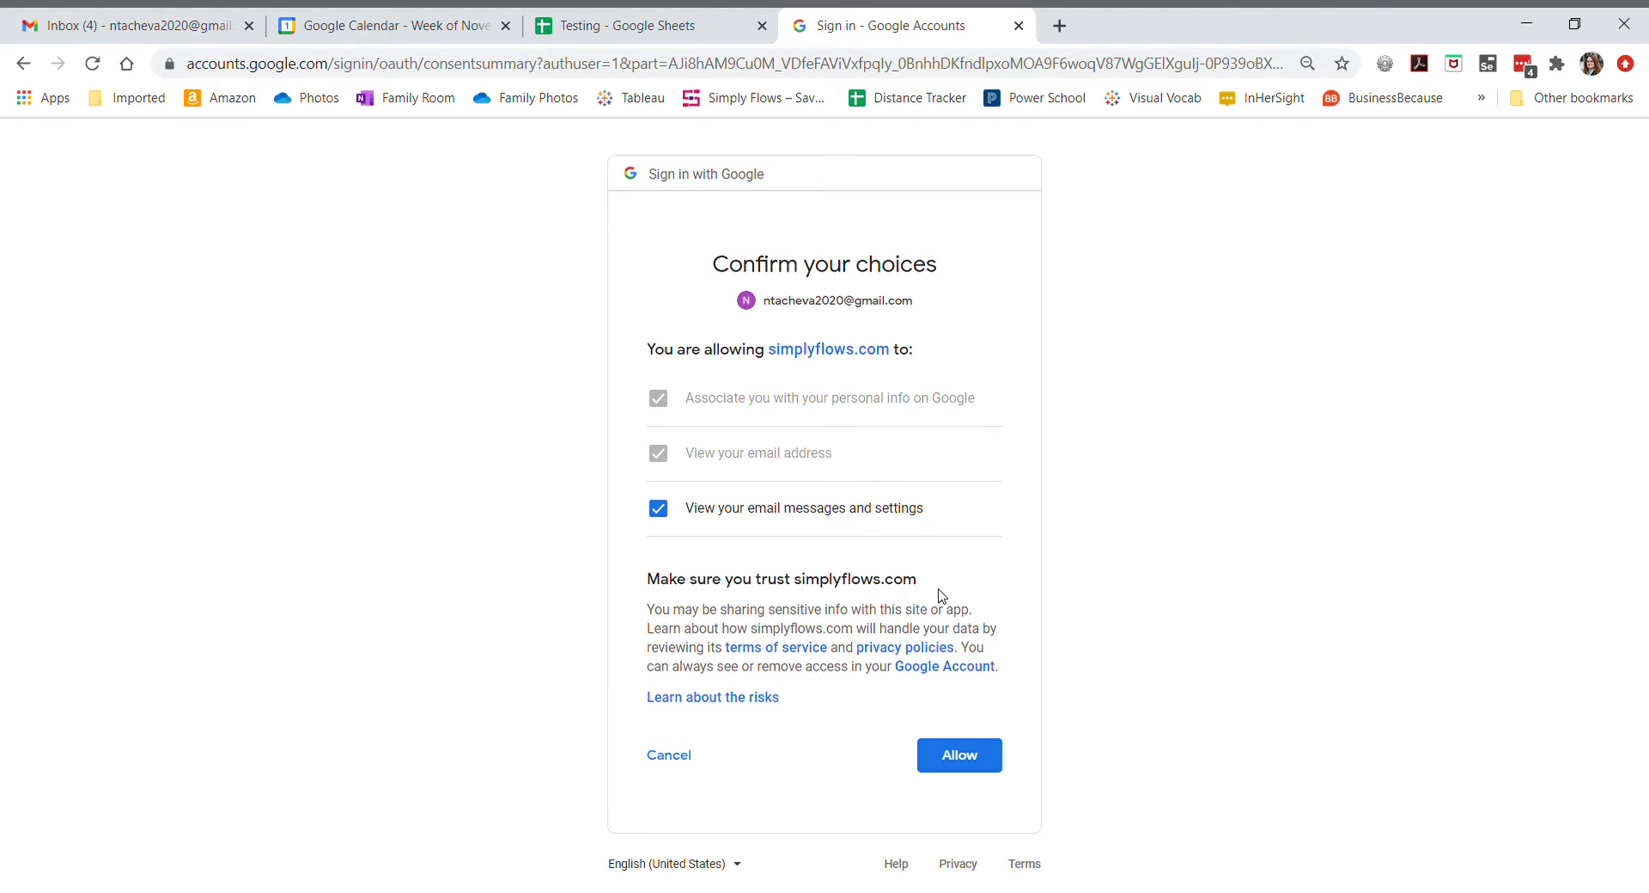
{"action": "left_click", "coordinate": [971, 764]}
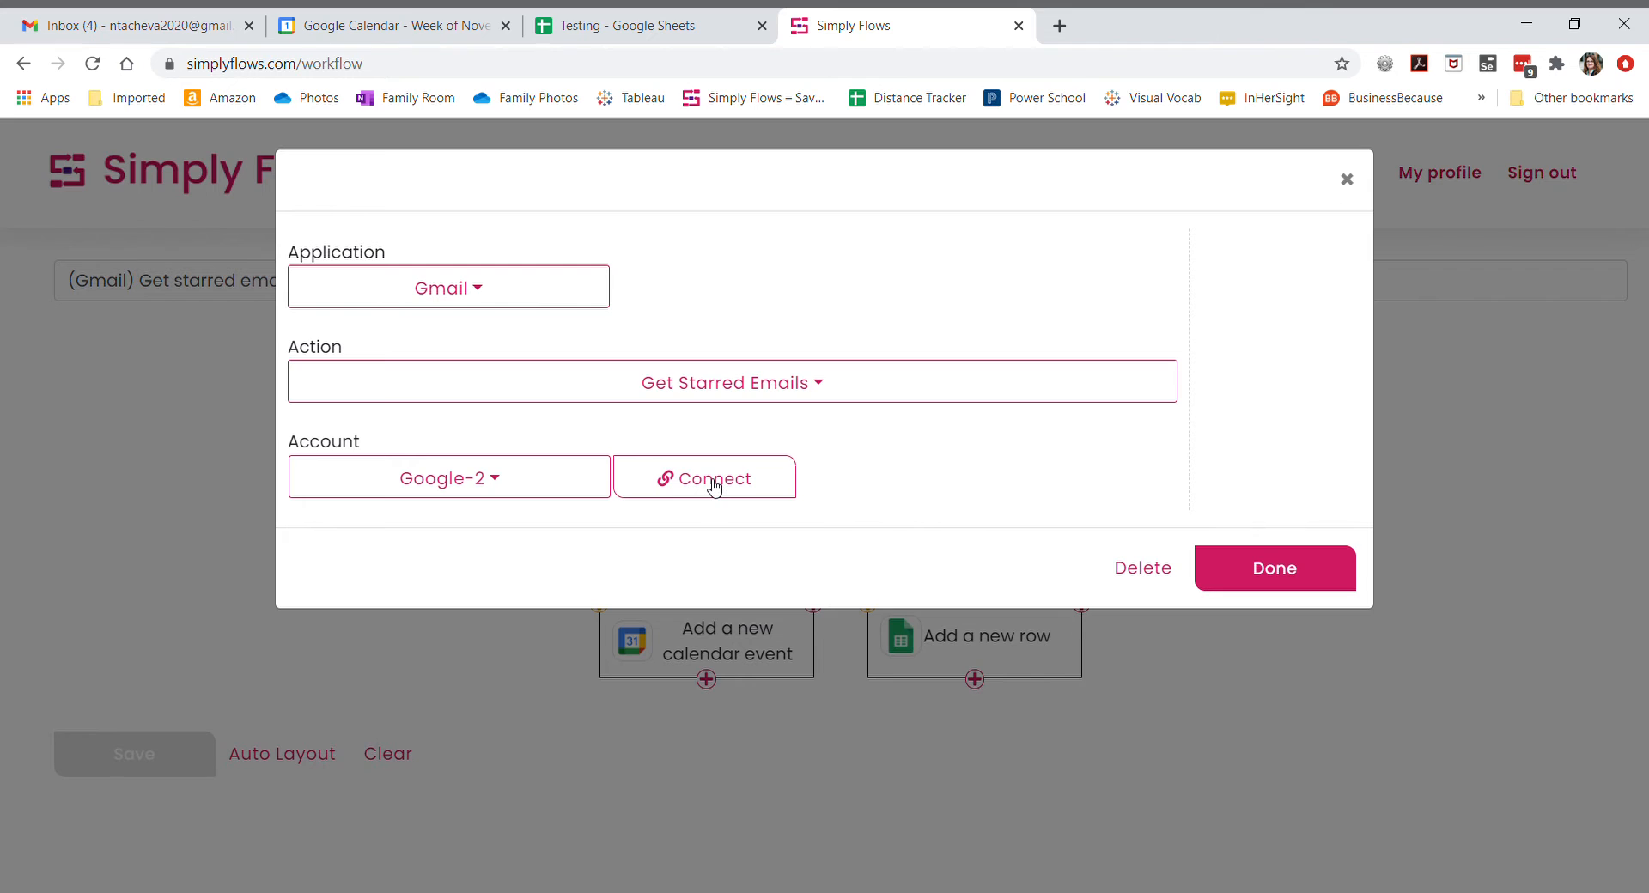
- Select the newly connected Gmail account for the step, test it, and close its settings
{"action": "left_click", "coordinate": [480, 481]}
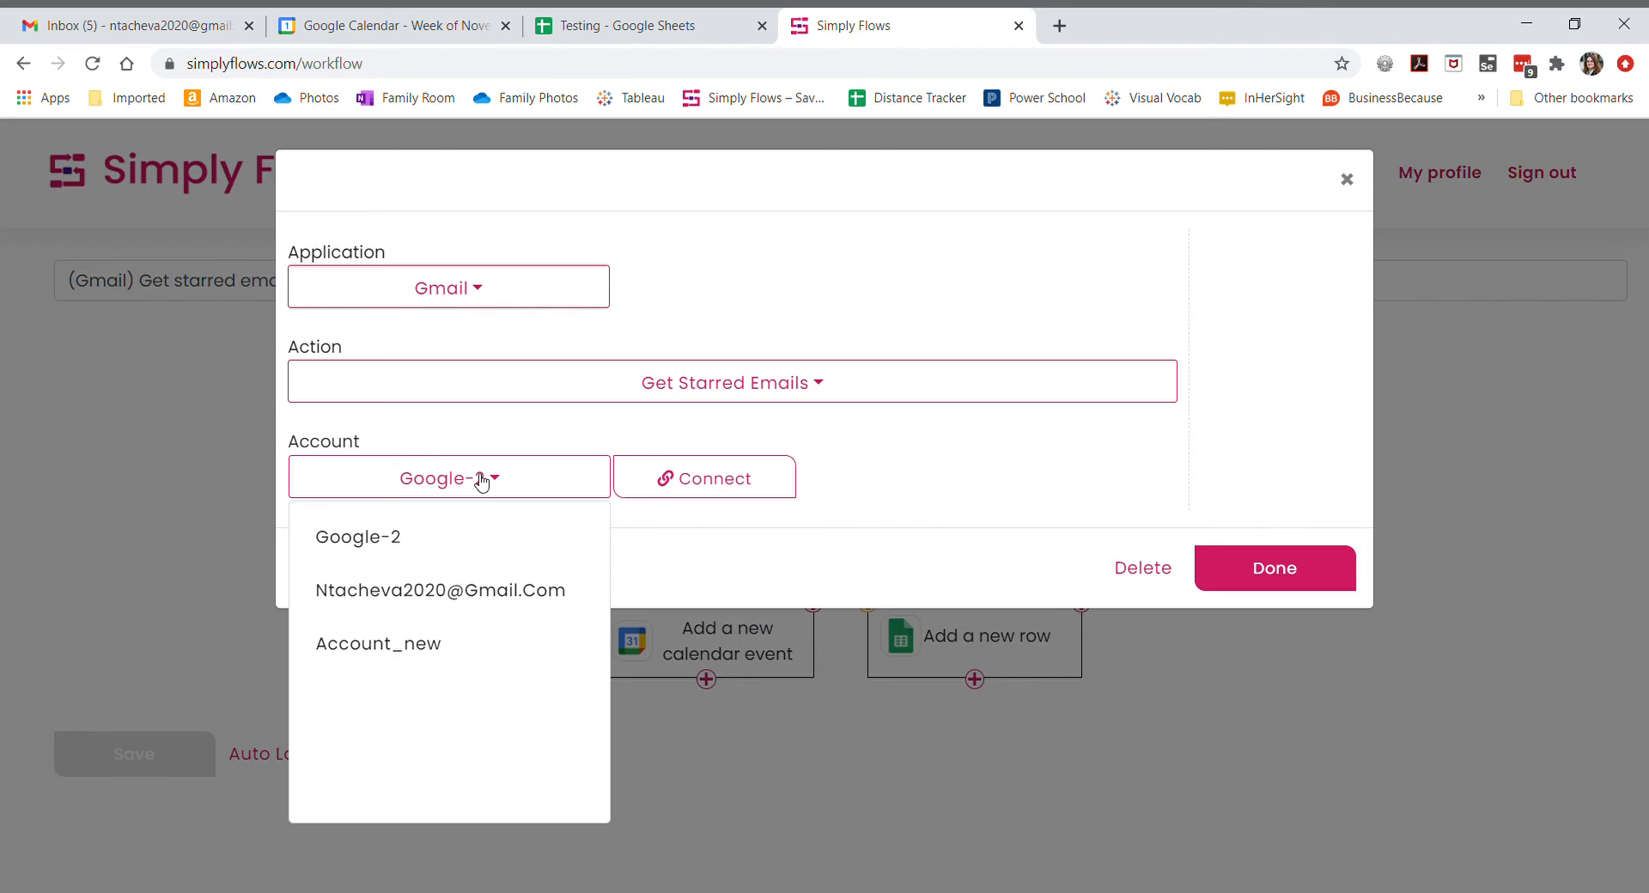
{"action": "left_click", "coordinate": [475, 592]}
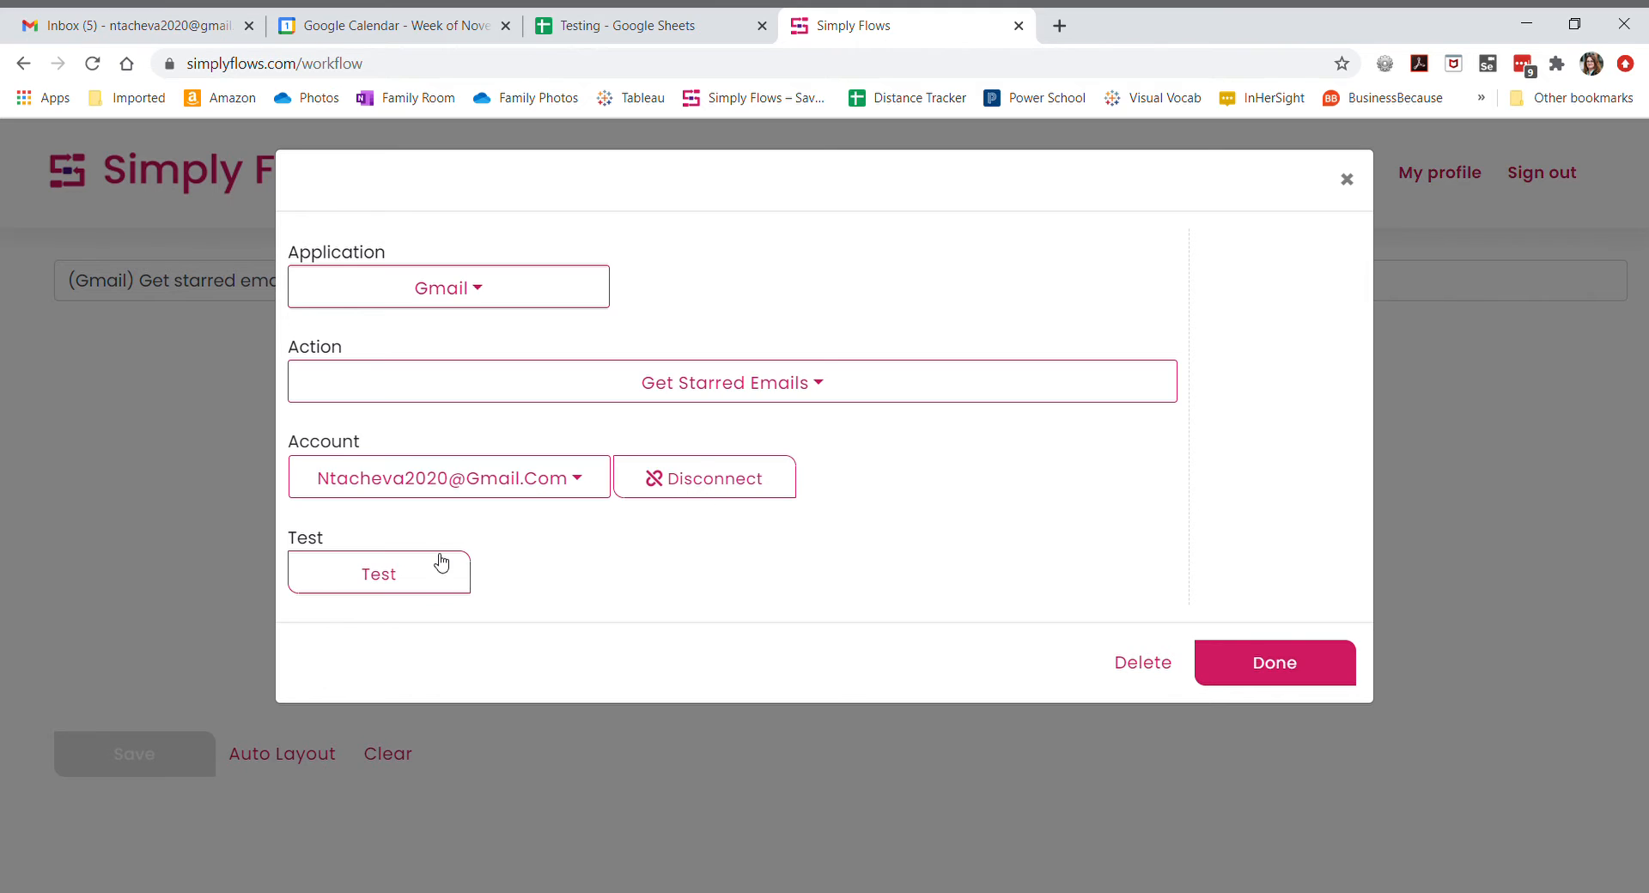
{"action": "left_click", "coordinate": [400, 574]}
{"action": "left_click", "coordinate": [1298, 675]}
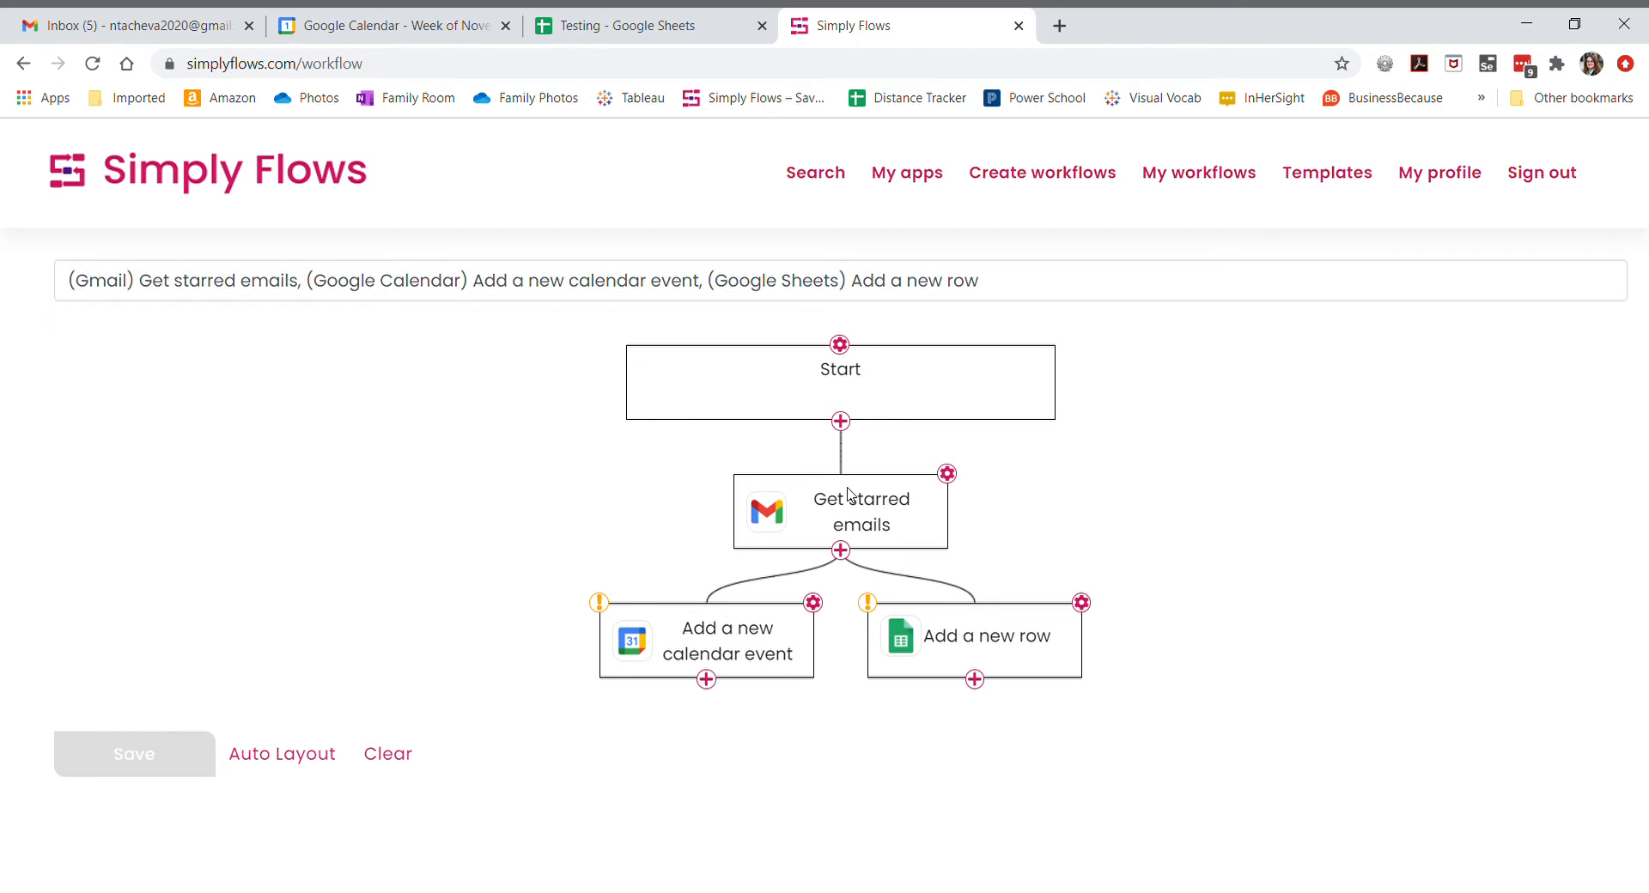
- Open the calendar event step's settings, select the connected Gmail account and start connecting it
{"action": "left_click", "coordinate": [814, 603]}
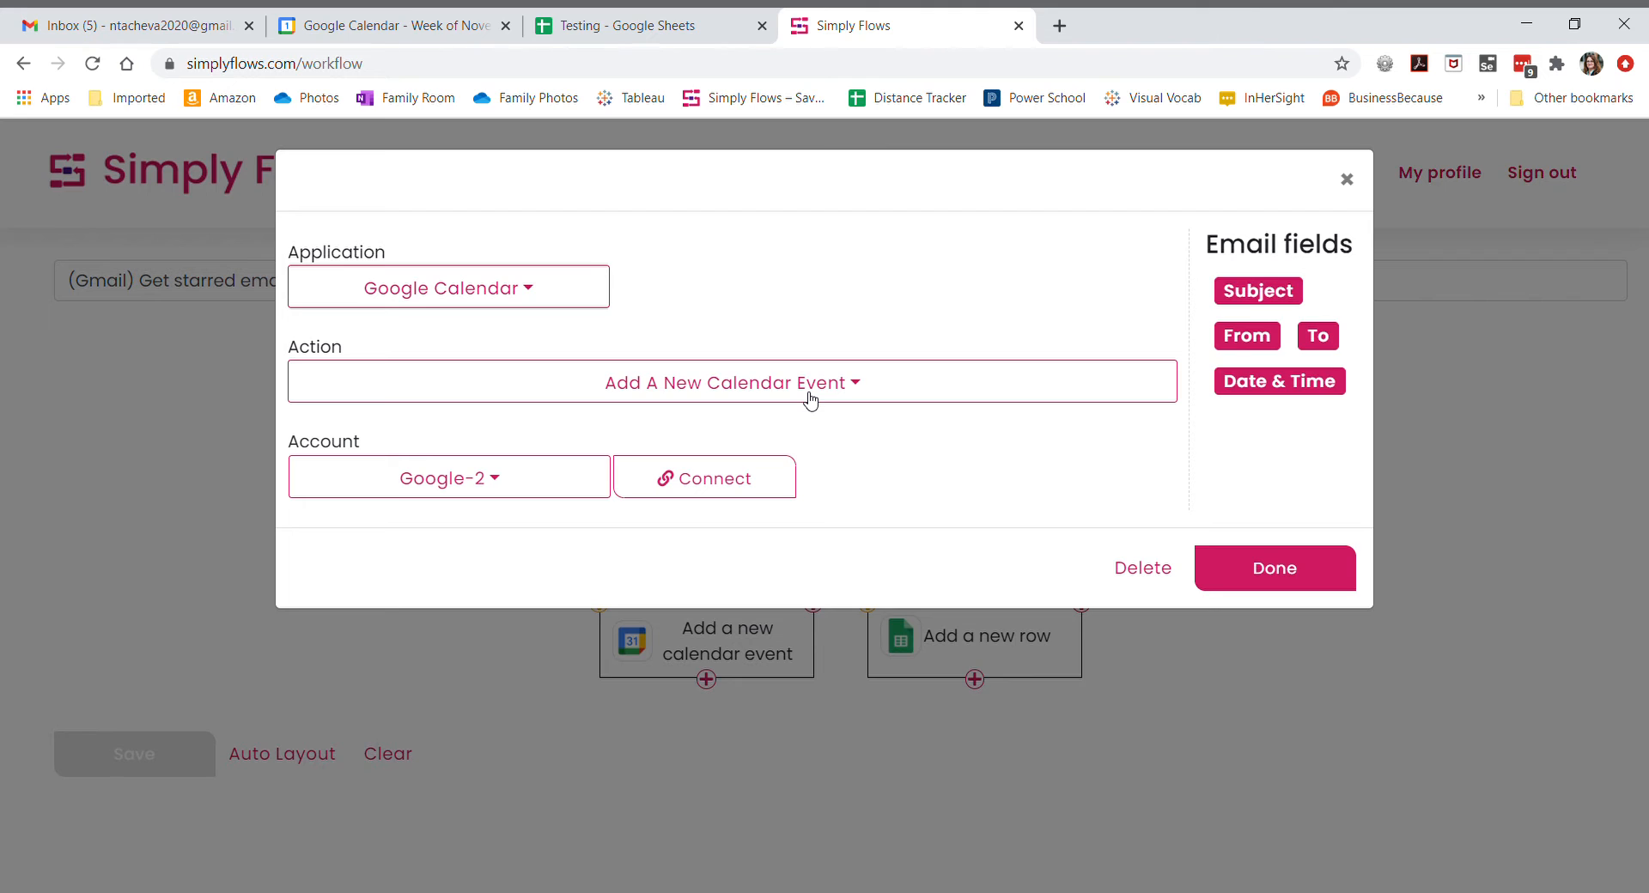
{"action": "left_click", "coordinate": [491, 481]}
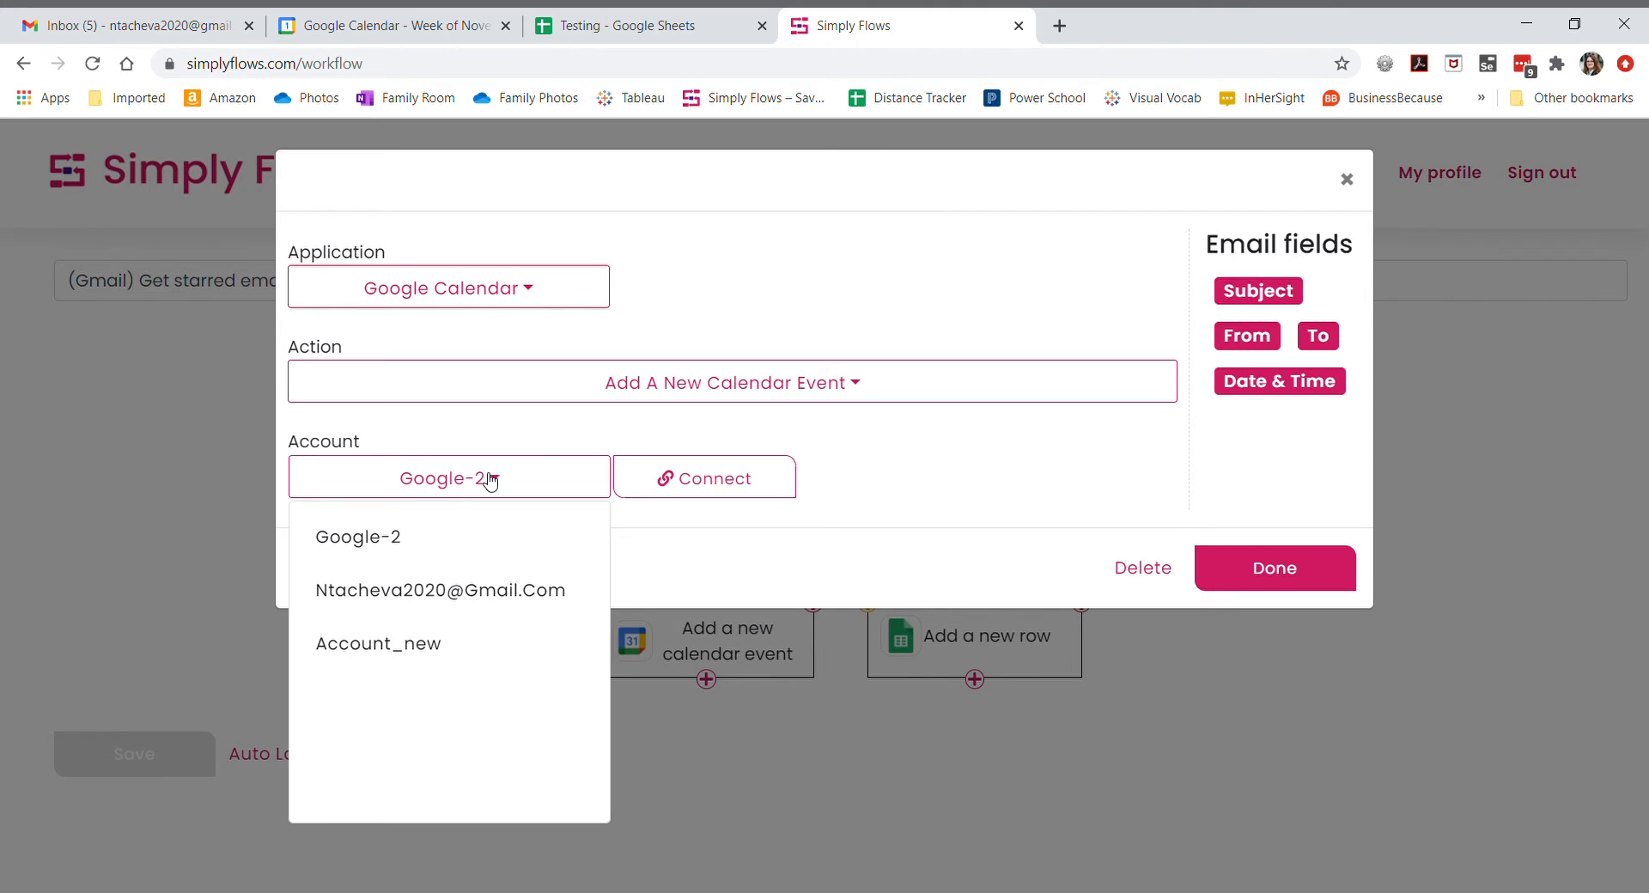
{"action": "left_click", "coordinate": [473, 591]}
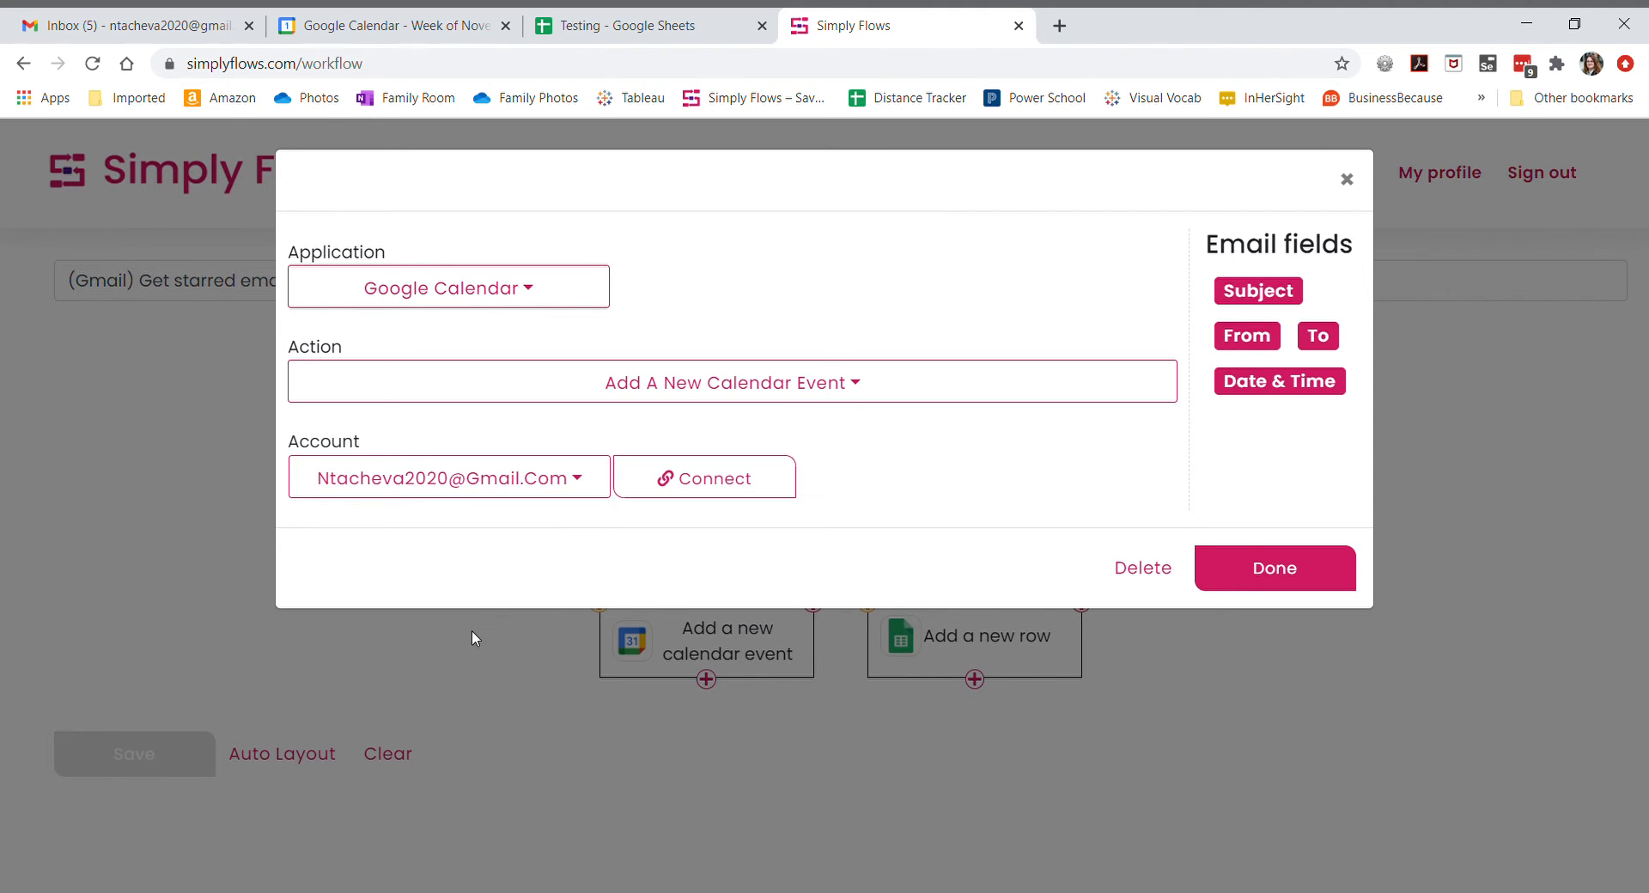
{"action": "left_click", "coordinate": [726, 485]}
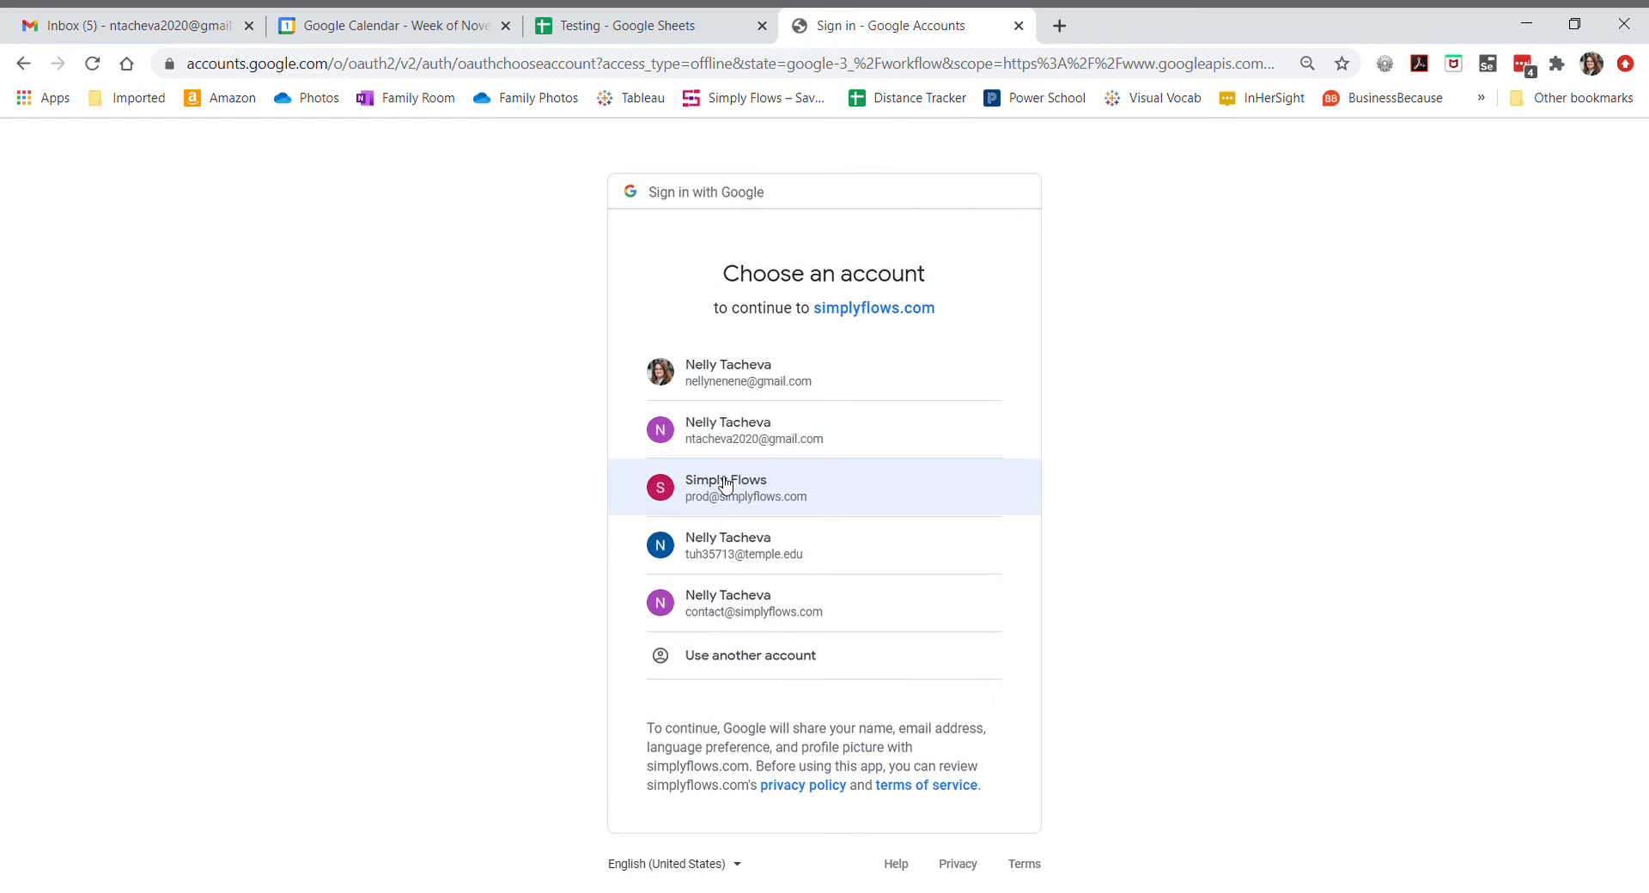
- Authorize Google Calendar access for the chosen Google account and select that account in the step
{"action": "left_click", "coordinate": [744, 430]}
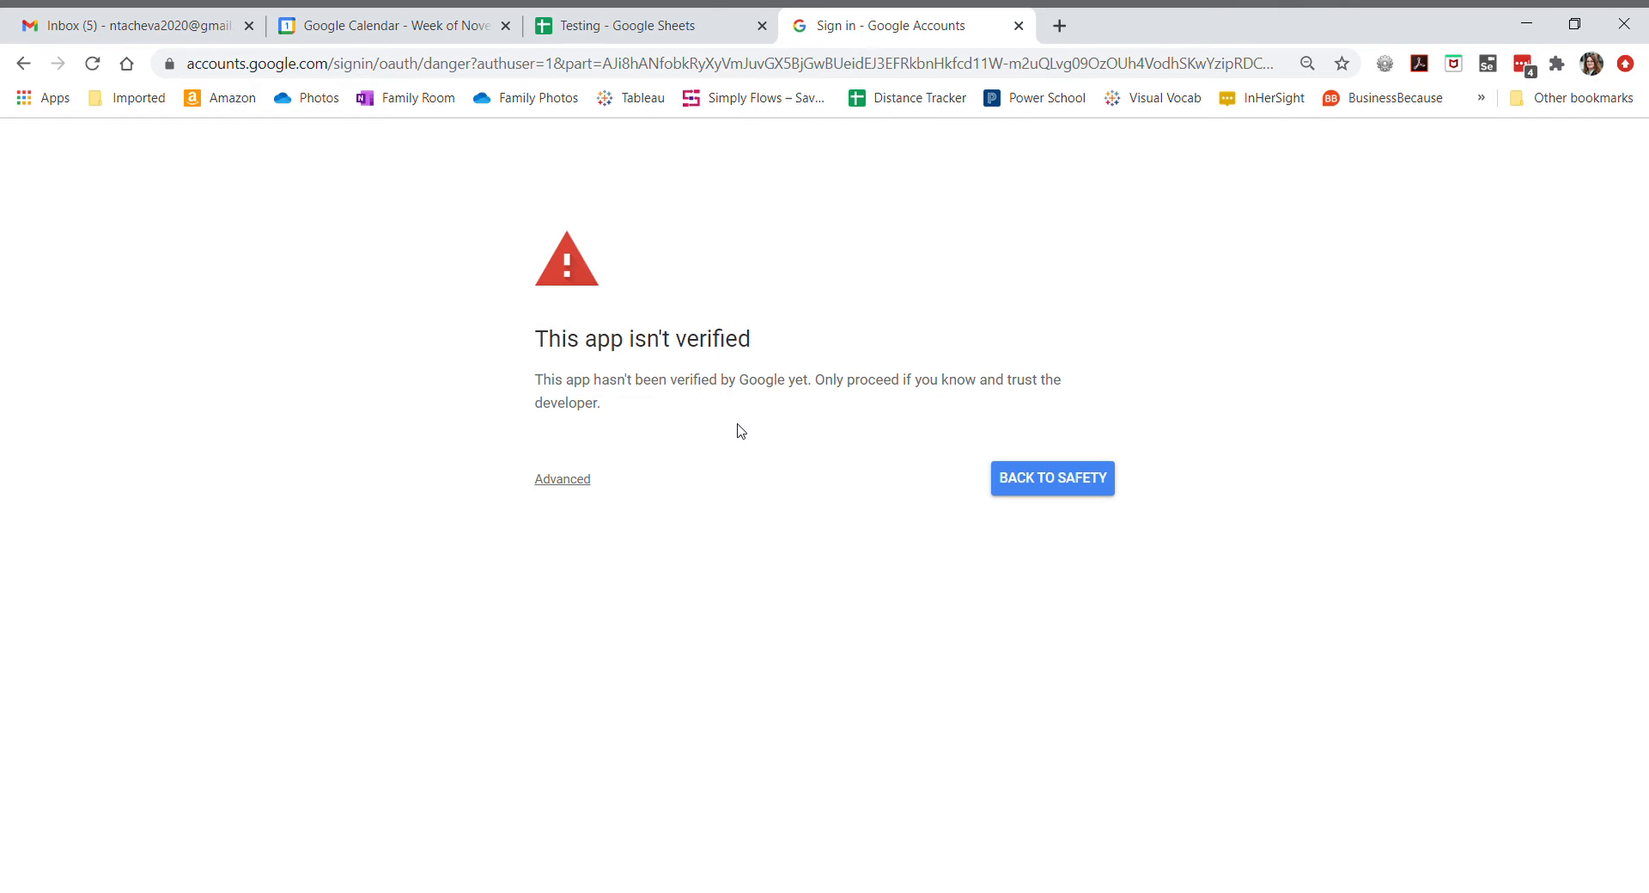
{"action": "left_click", "coordinate": [571, 482]}
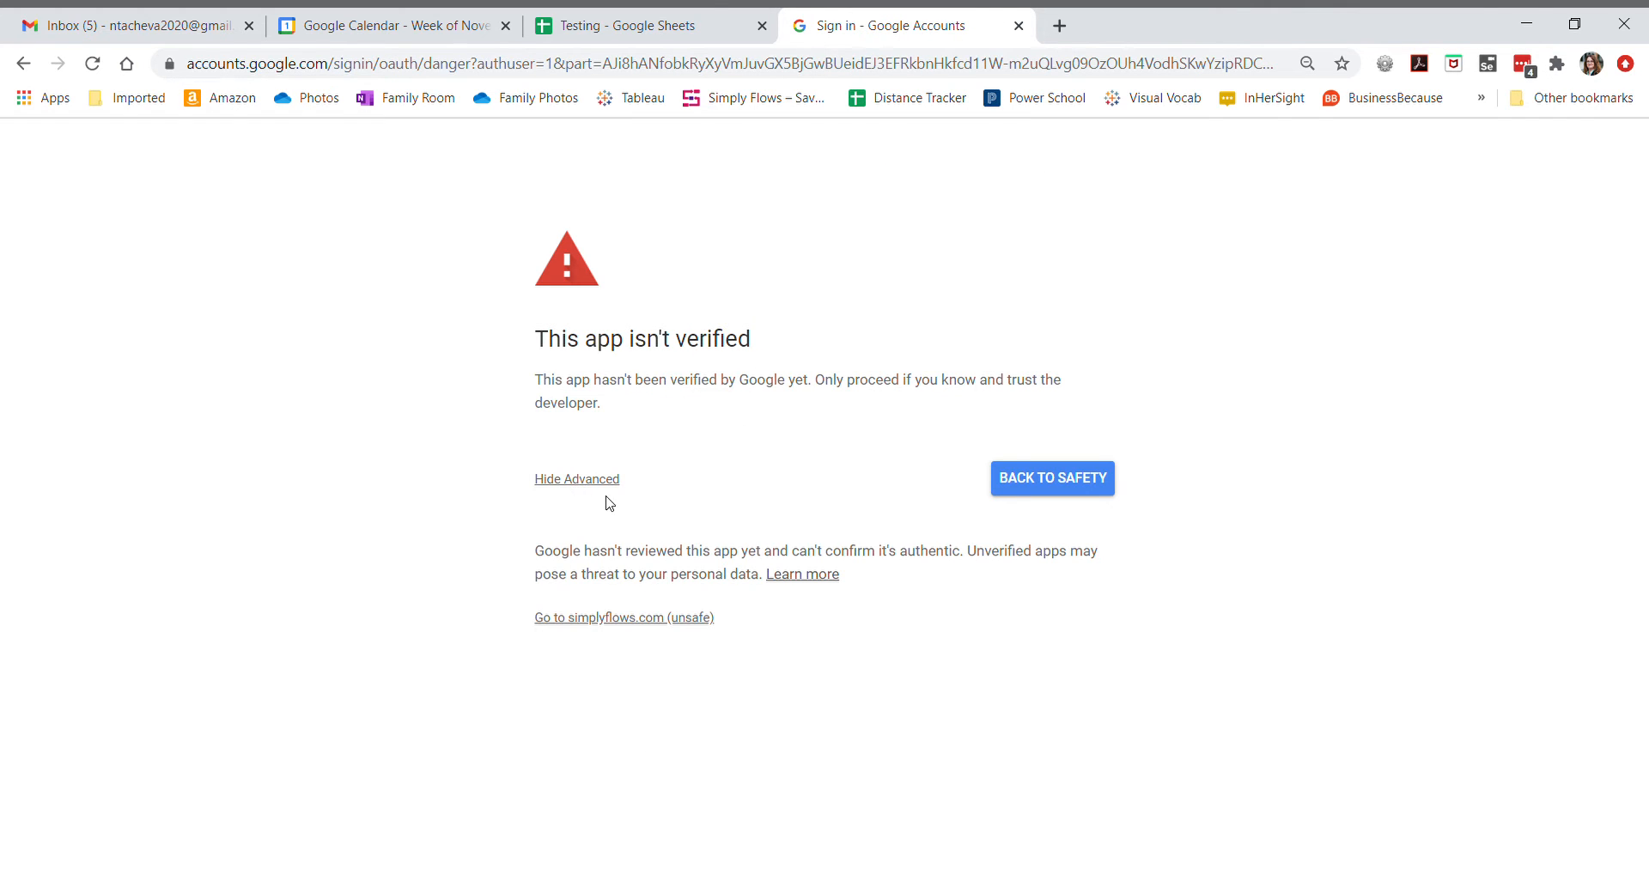
{"action": "left_click", "coordinate": [608, 625]}
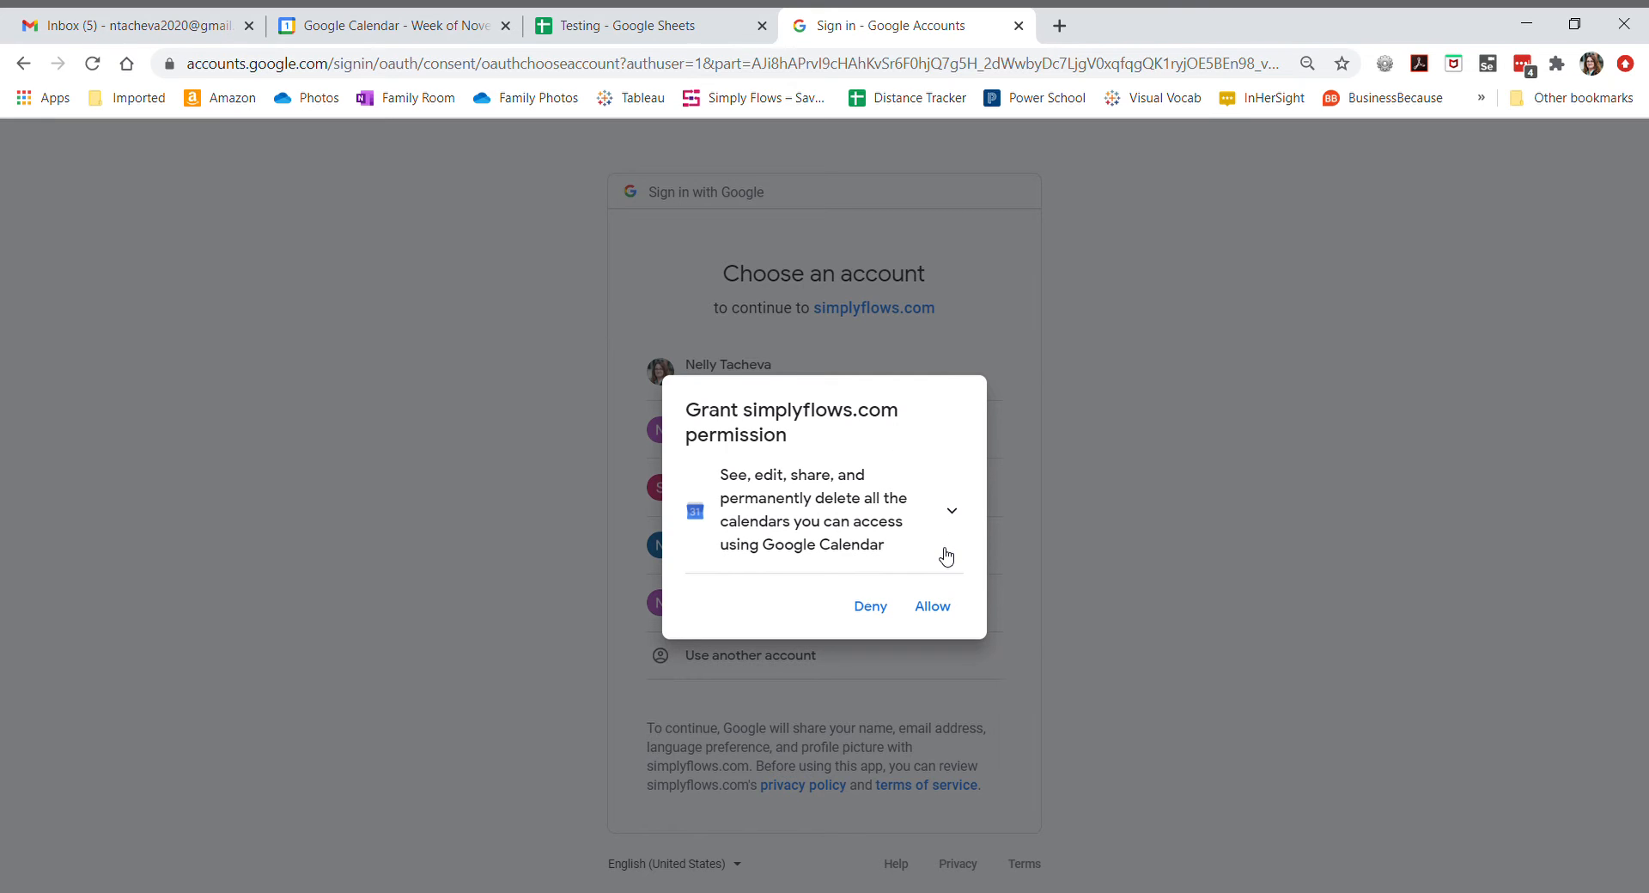
{"action": "left_click", "coordinate": [942, 611]}
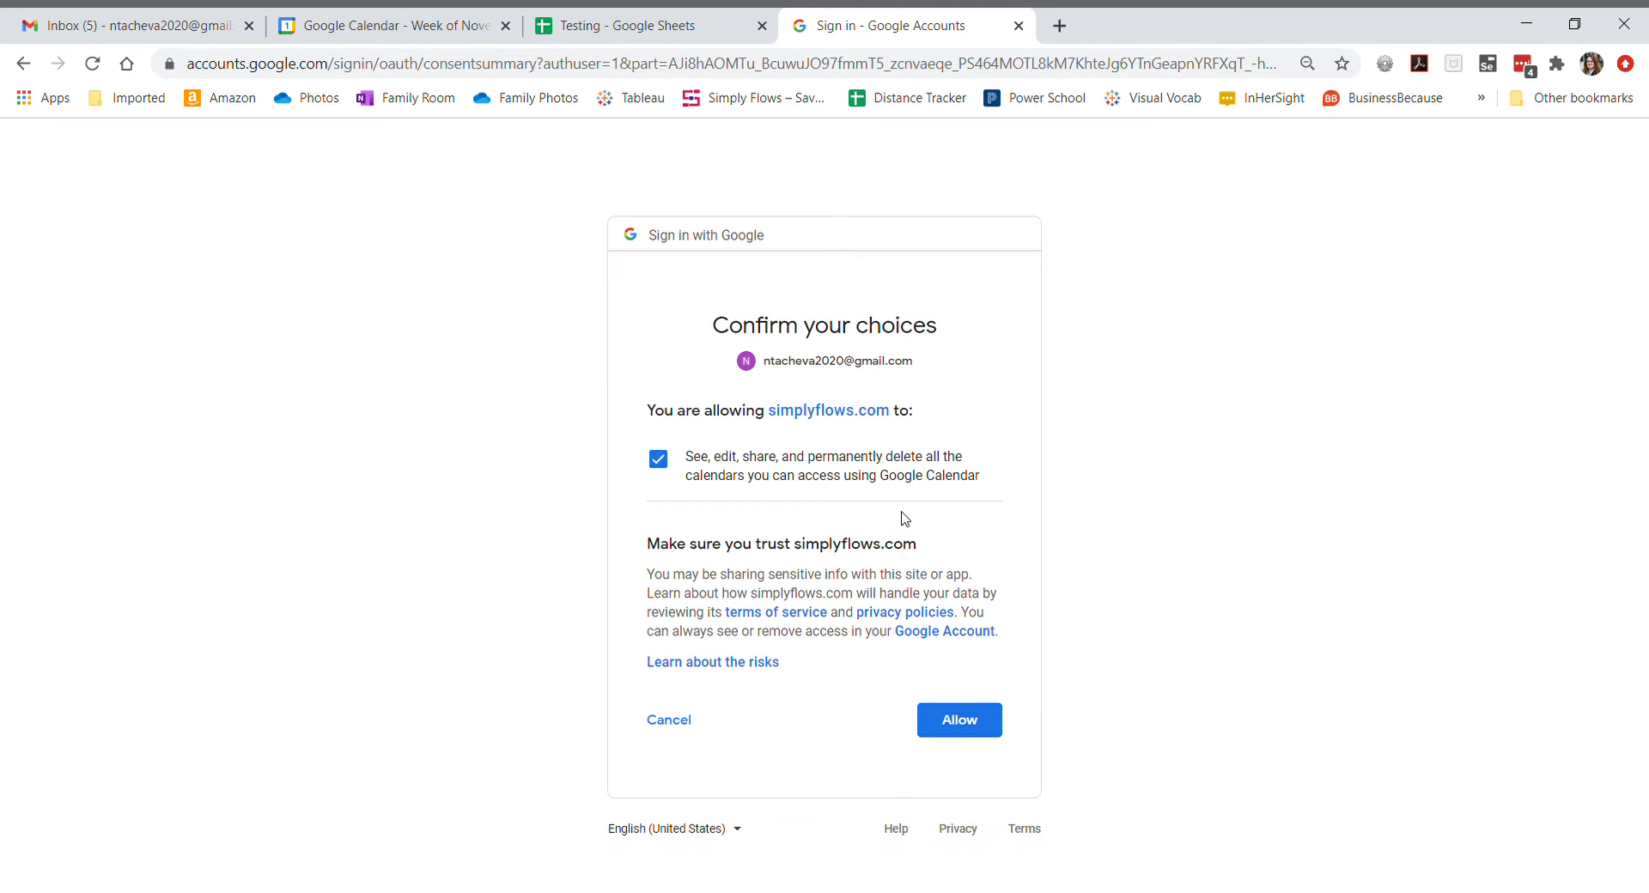
{"action": "left_click", "coordinate": [967, 731]}
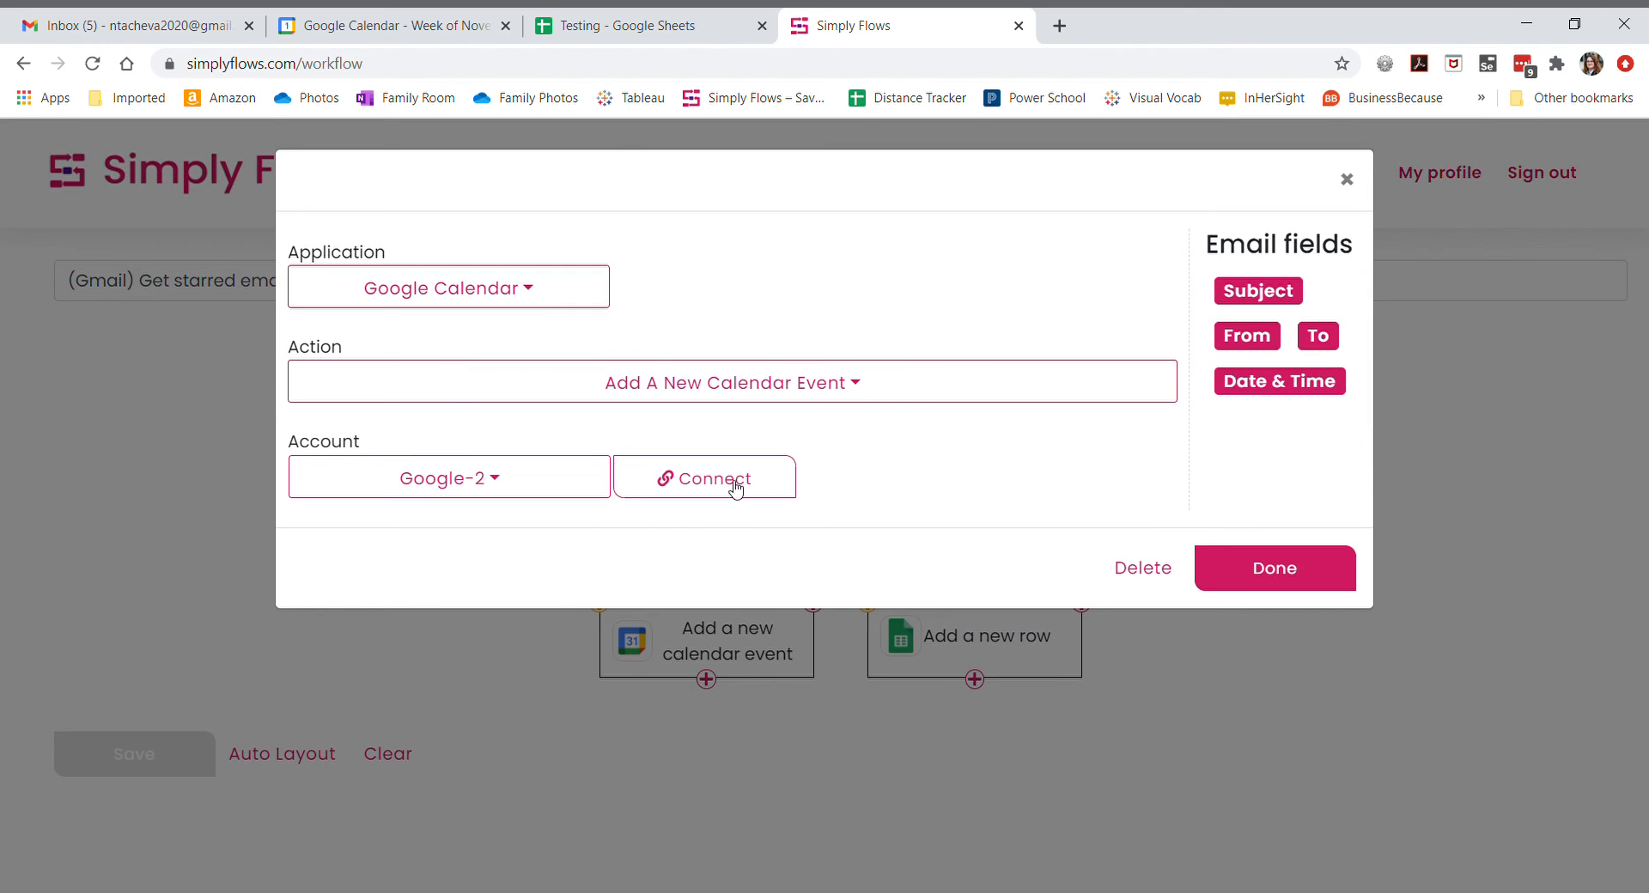
{"action": "left_click", "coordinate": [519, 484]}
{"action": "left_click", "coordinate": [509, 611]}
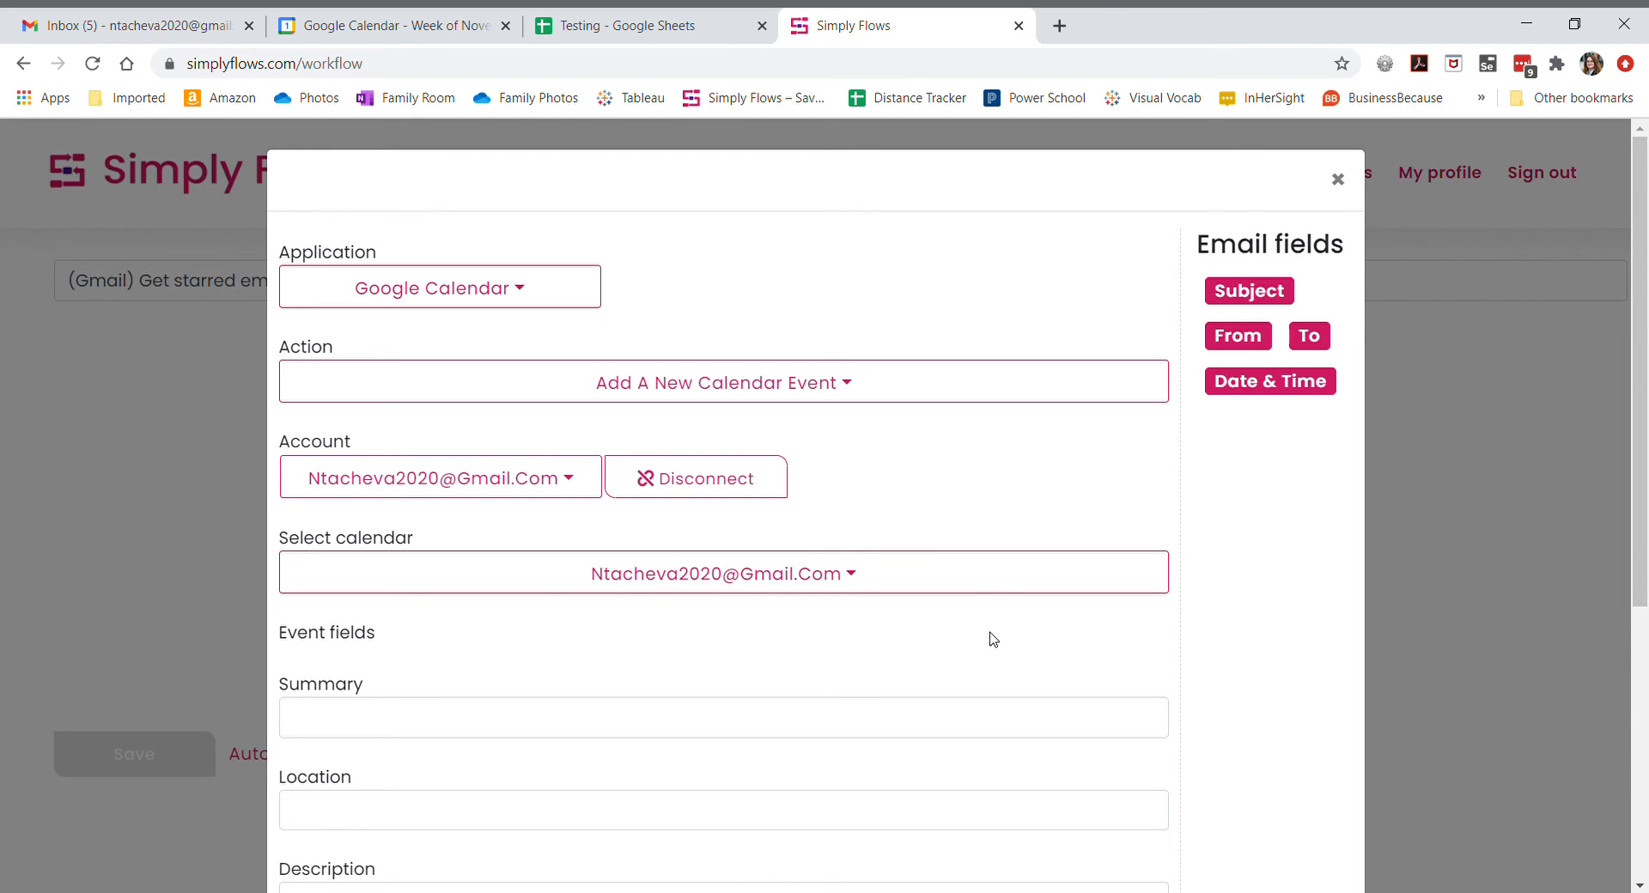
- Map the email Subject field to Summary and the email Date & Time field to Date & time
{"action": "scroll", "coordinate": [993, 640], "scroll_direction": "down", "scroll_amount": 1}
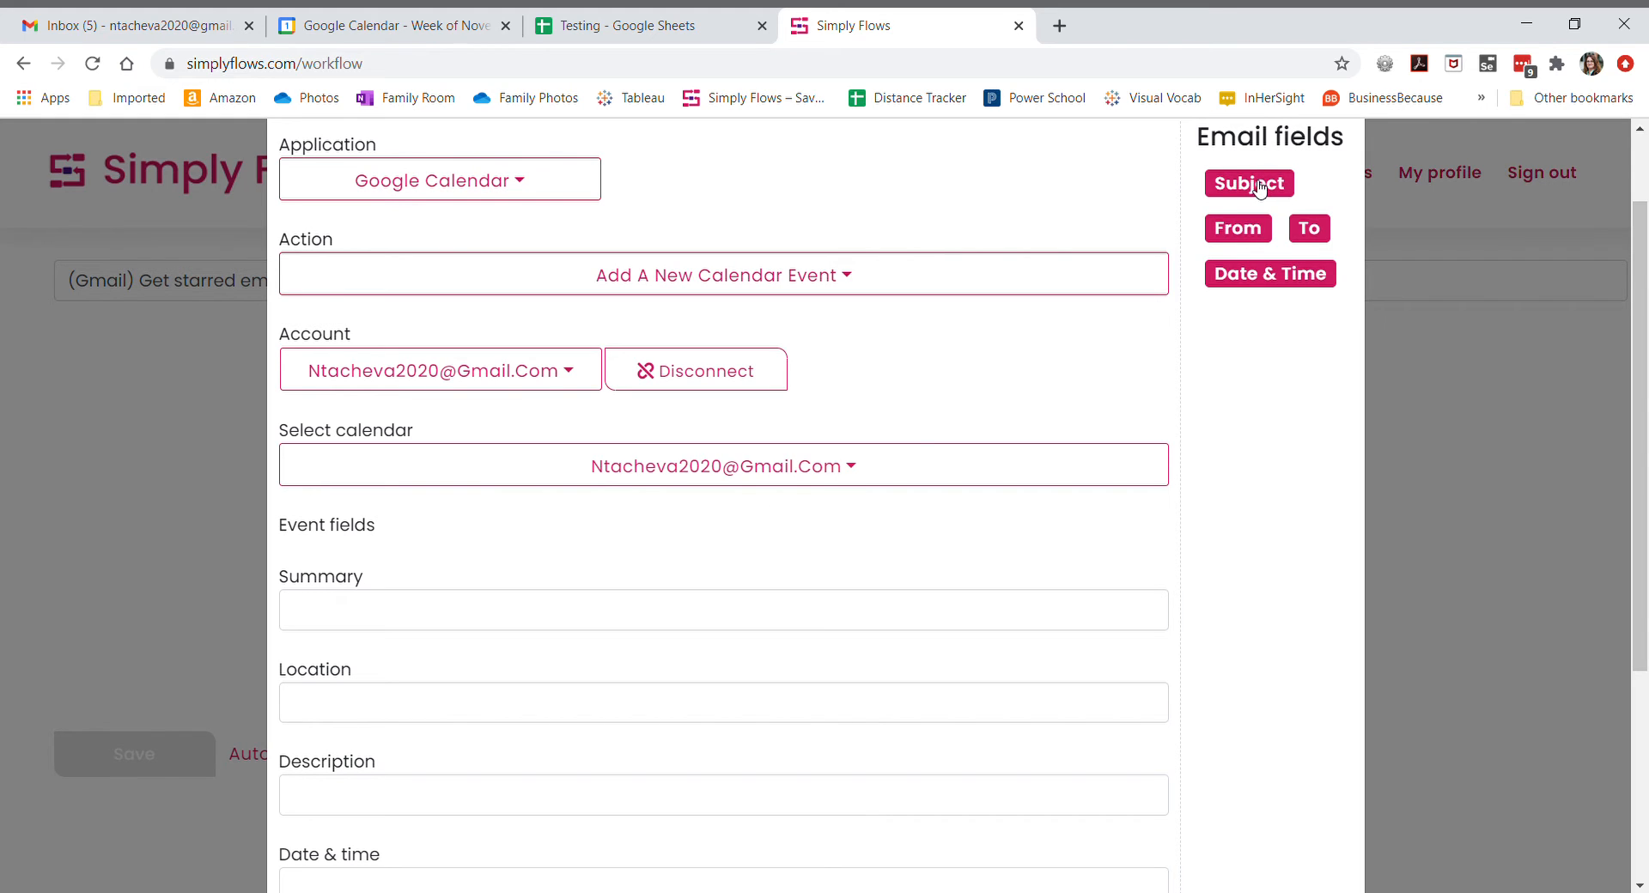
{"action": "left_click_drag", "start_coordinate": [1260, 191], "coordinate": [333, 615]}
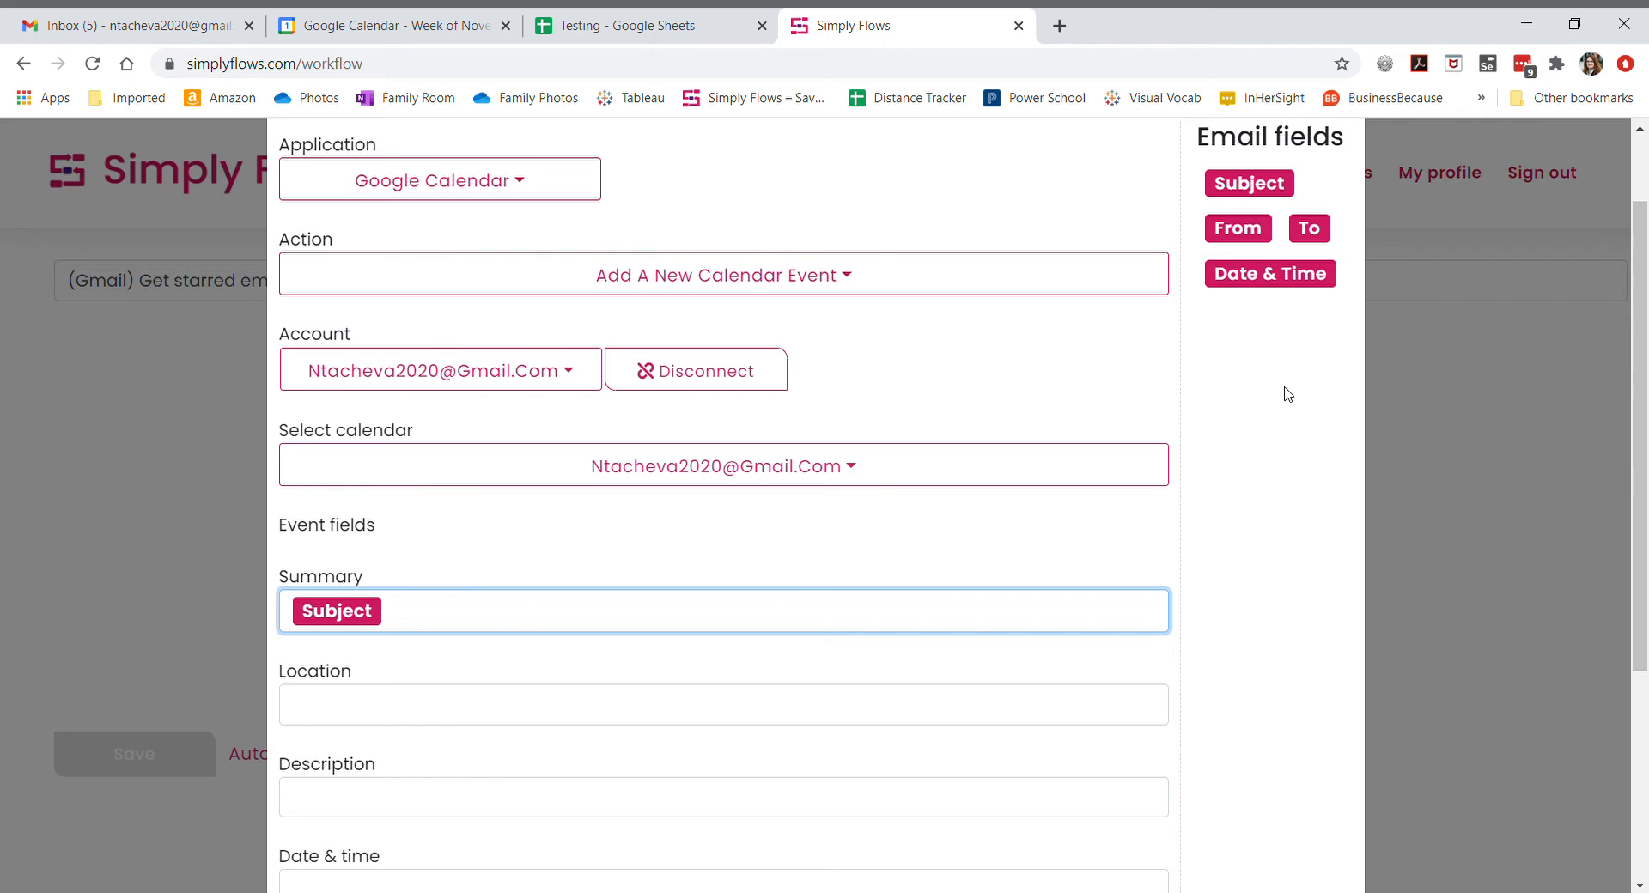
{"action": "scroll", "coordinate": [1245, 403], "scroll_direction": "down", "scroll_amount": 1}
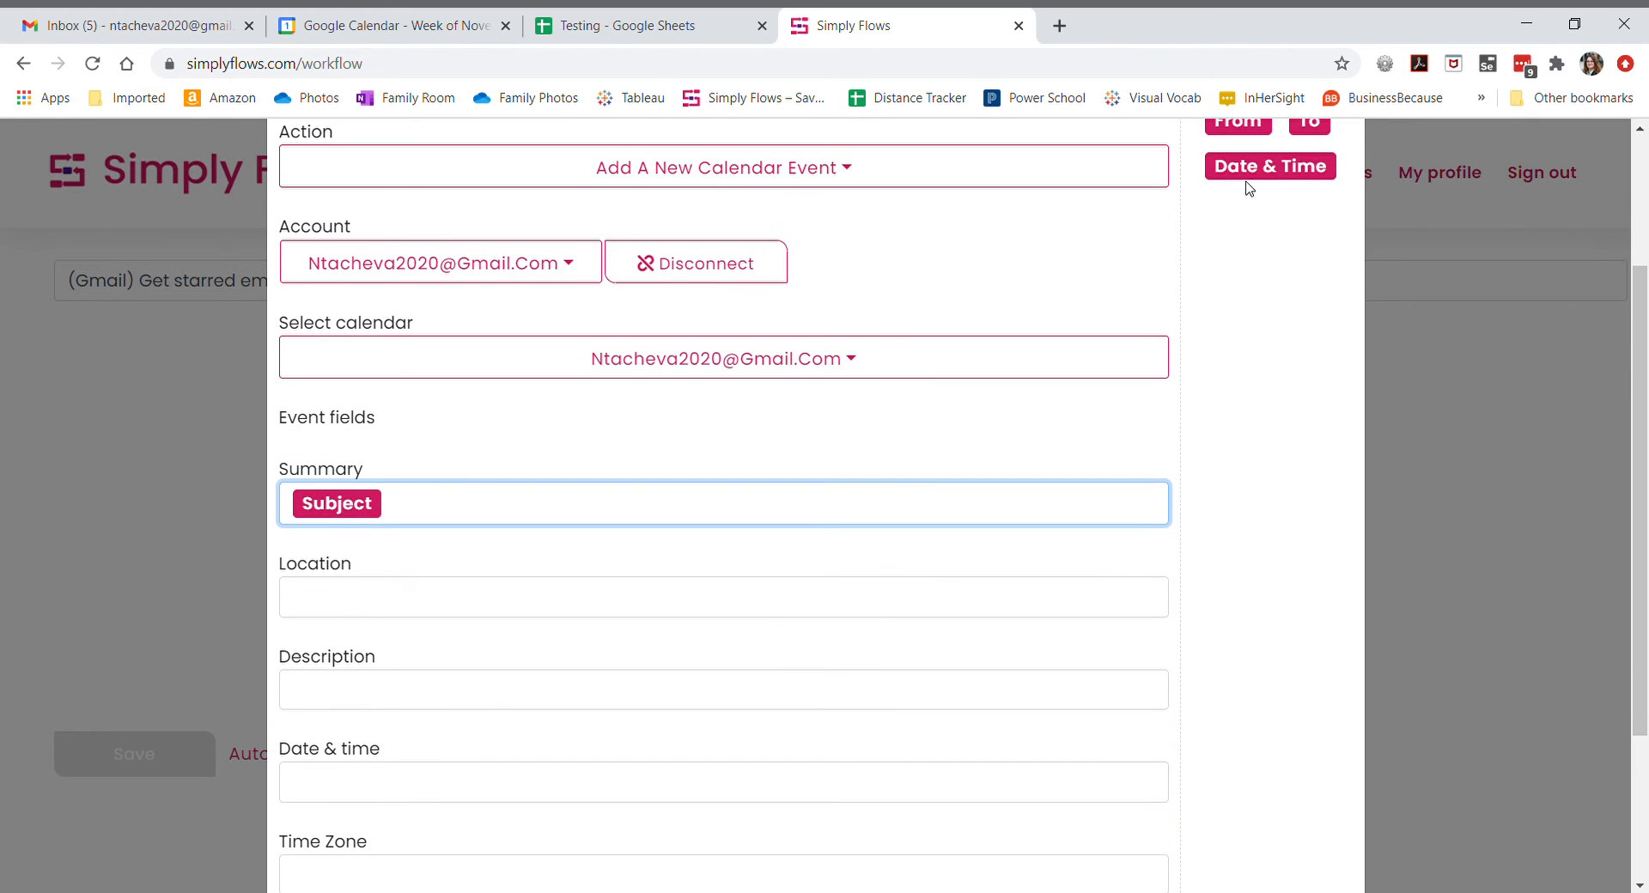
{"action": "left_click_drag", "start_coordinate": [1247, 176], "coordinate": [335, 783]}
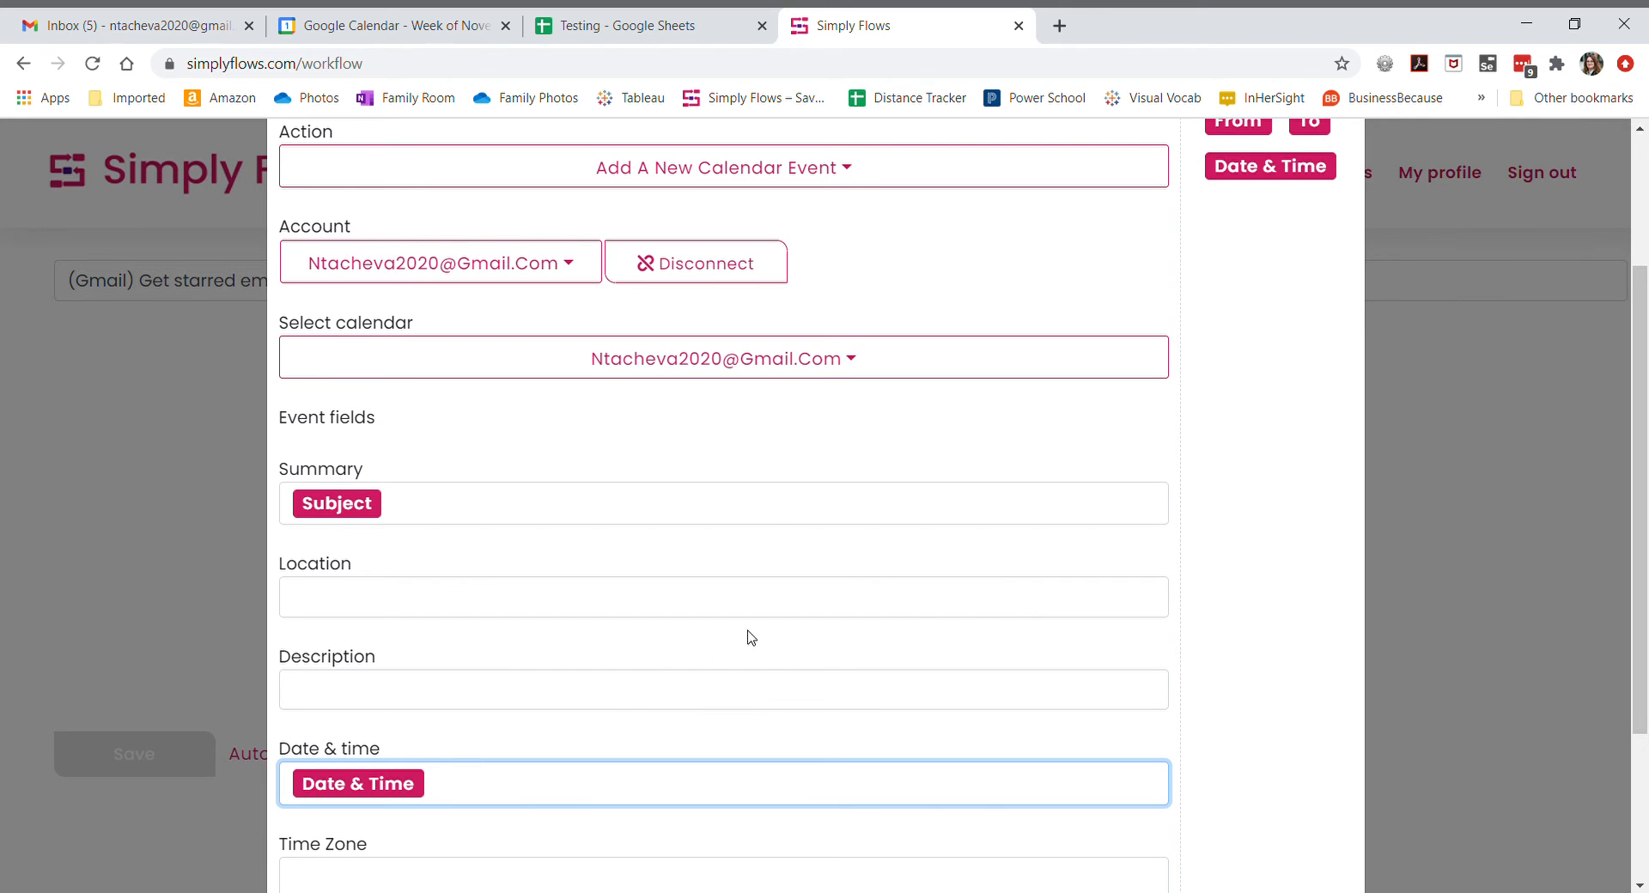
- Test the calendar event step and close its settings
{"action": "scroll", "coordinate": [746, 650], "scroll_direction": "down", "scroll_amount": 3}
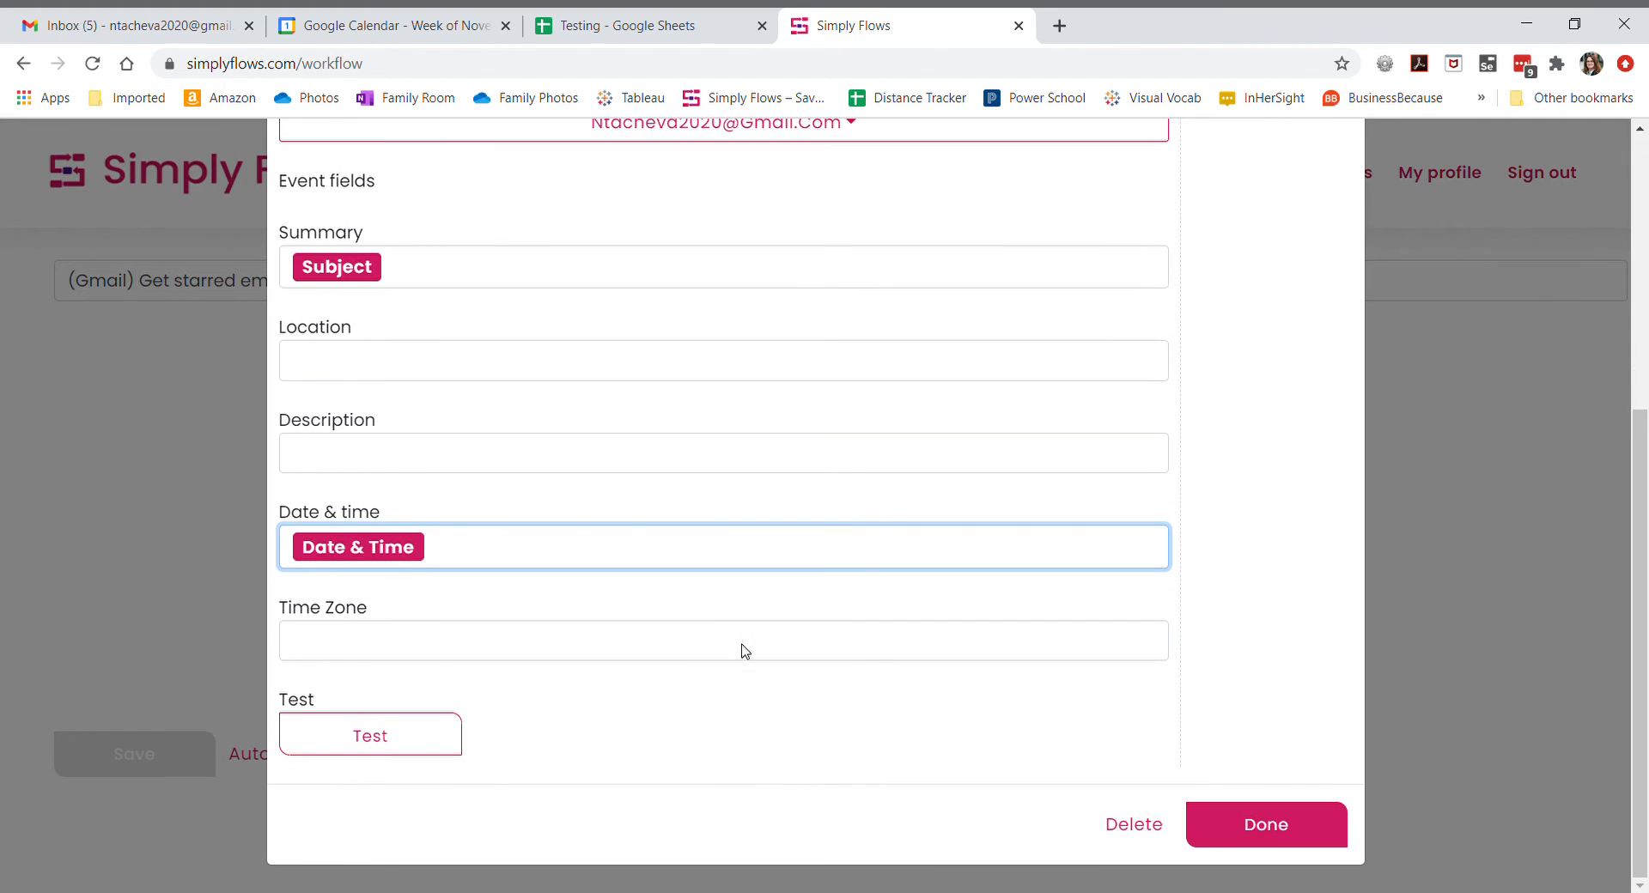
{"action": "left_click", "coordinate": [371, 739]}
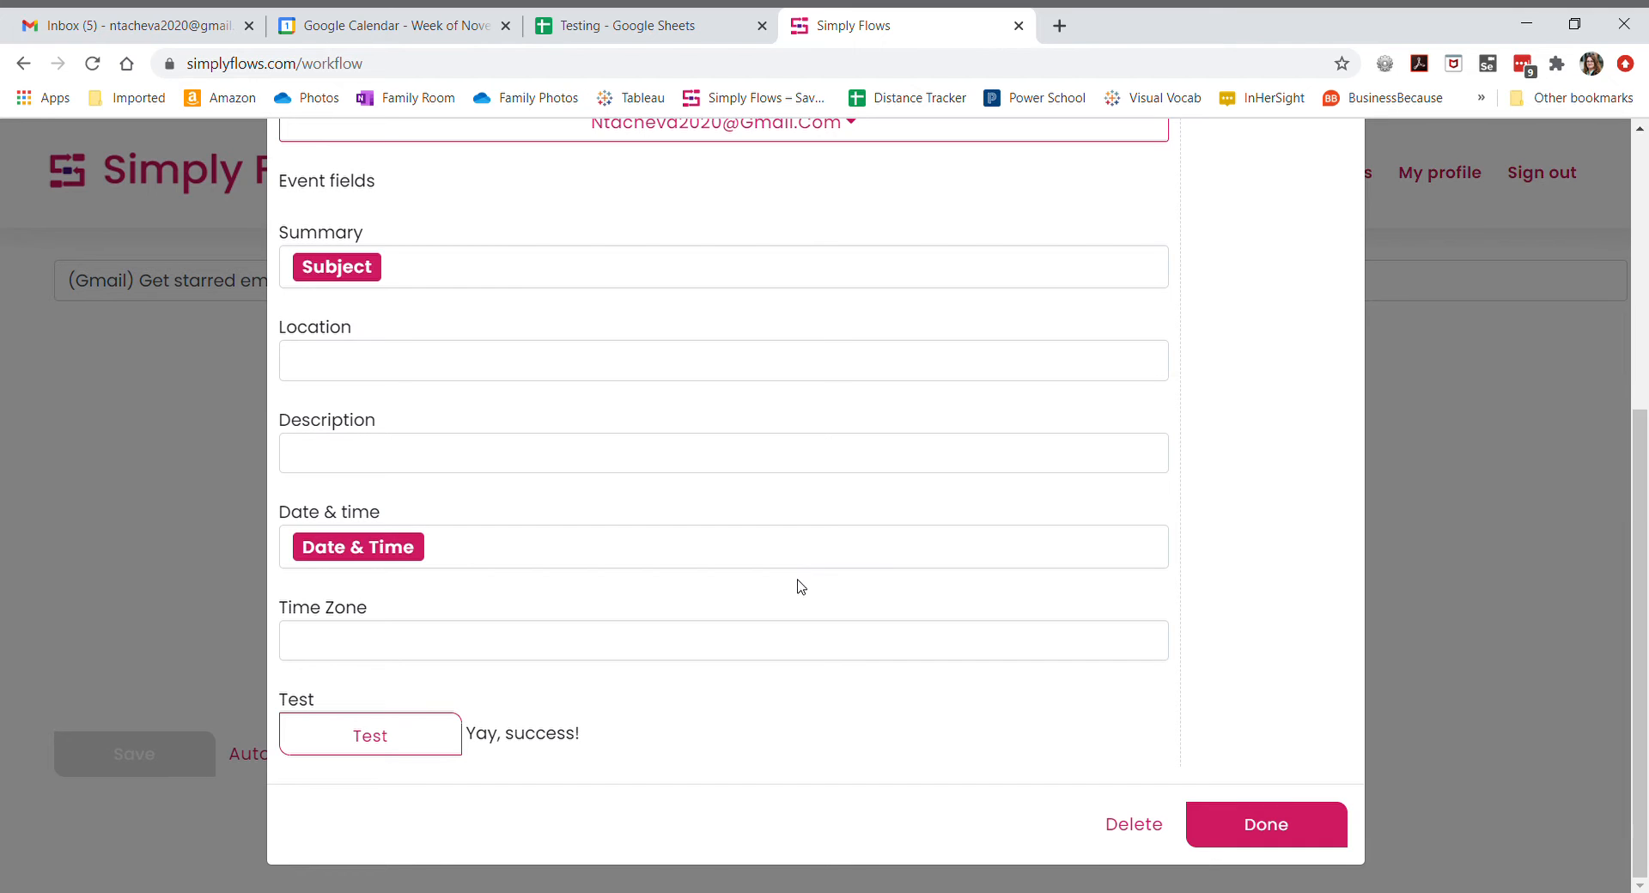
{"action": "left_click", "coordinate": [1283, 828]}
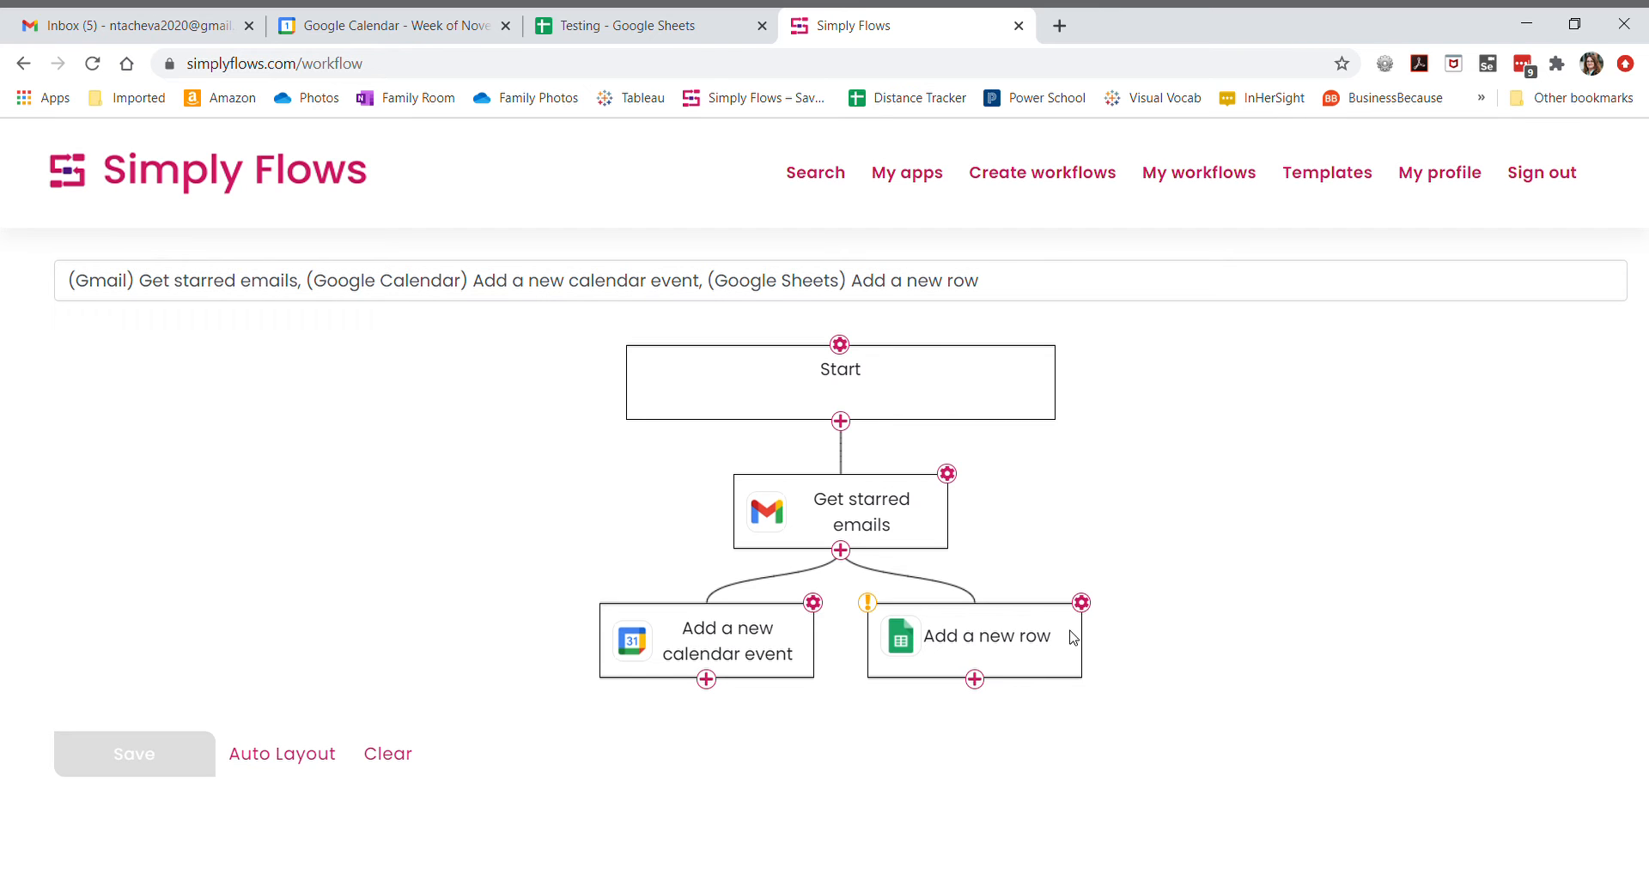
- Open the Add a new row step's settings and connect the Gmail account, allowing spreadsheet access
{"action": "left_click", "coordinate": [1083, 603]}
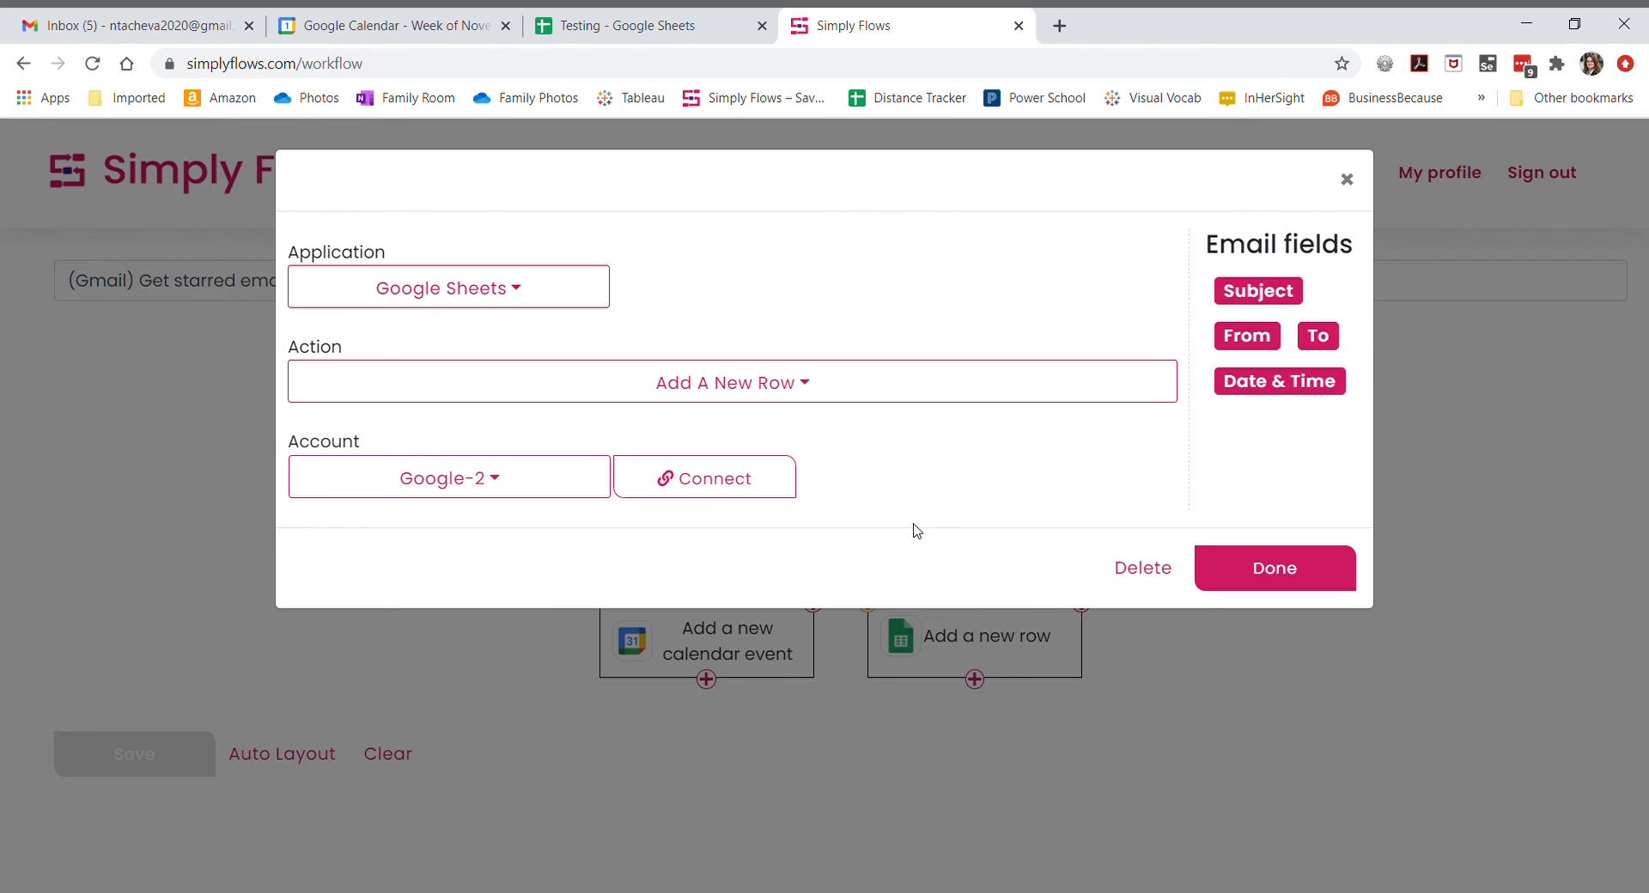
{"action": "left_click", "coordinate": [495, 479]}
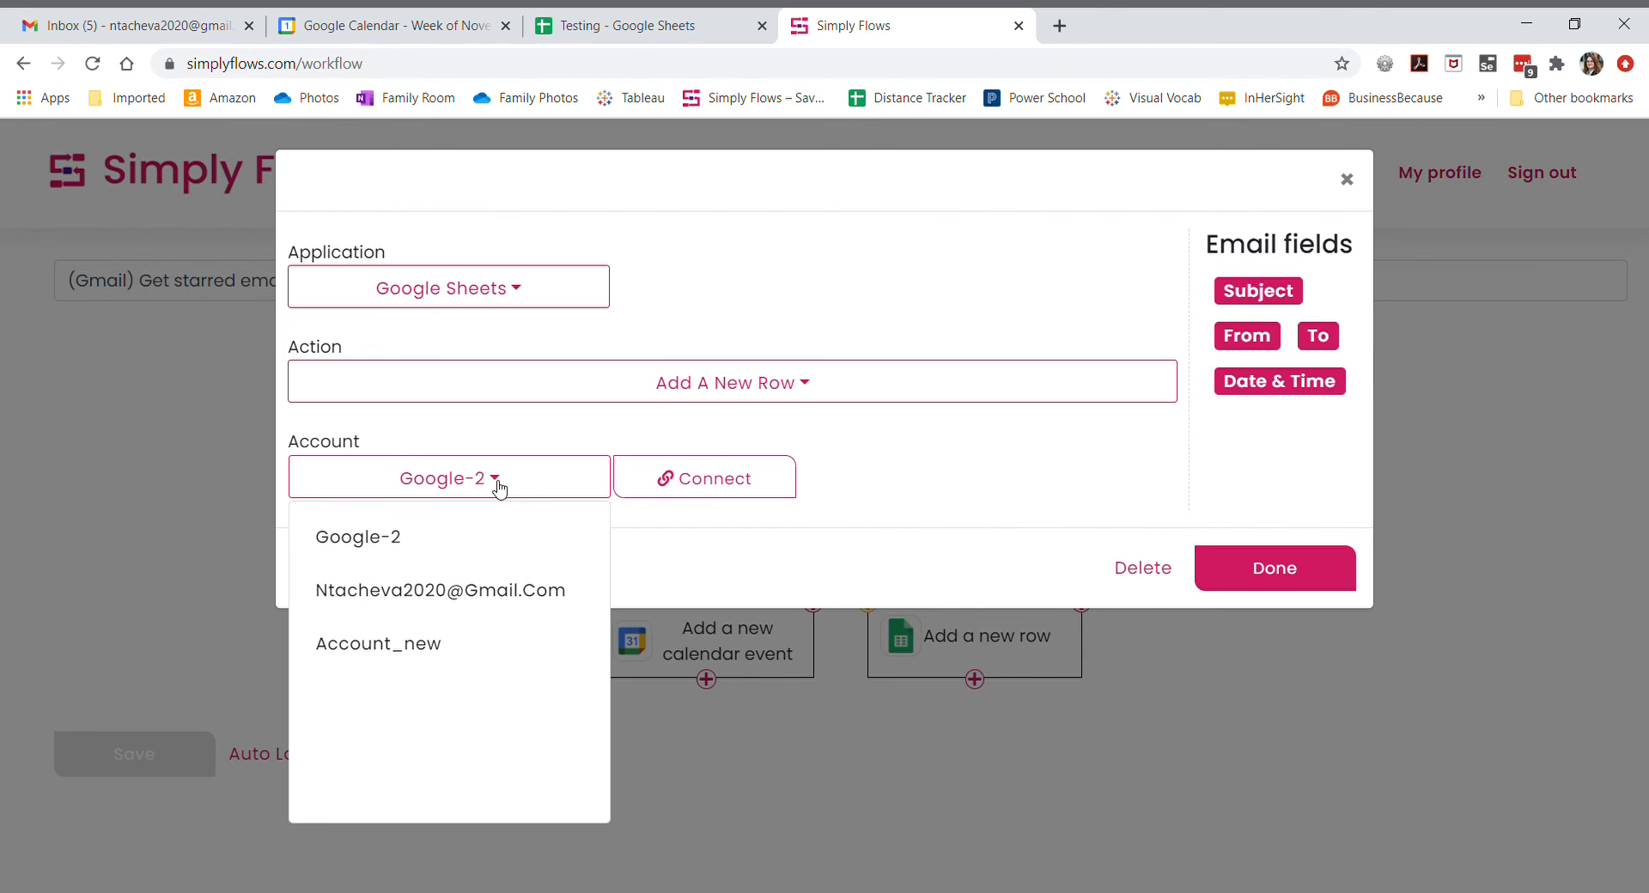
{"action": "left_click", "coordinate": [496, 592]}
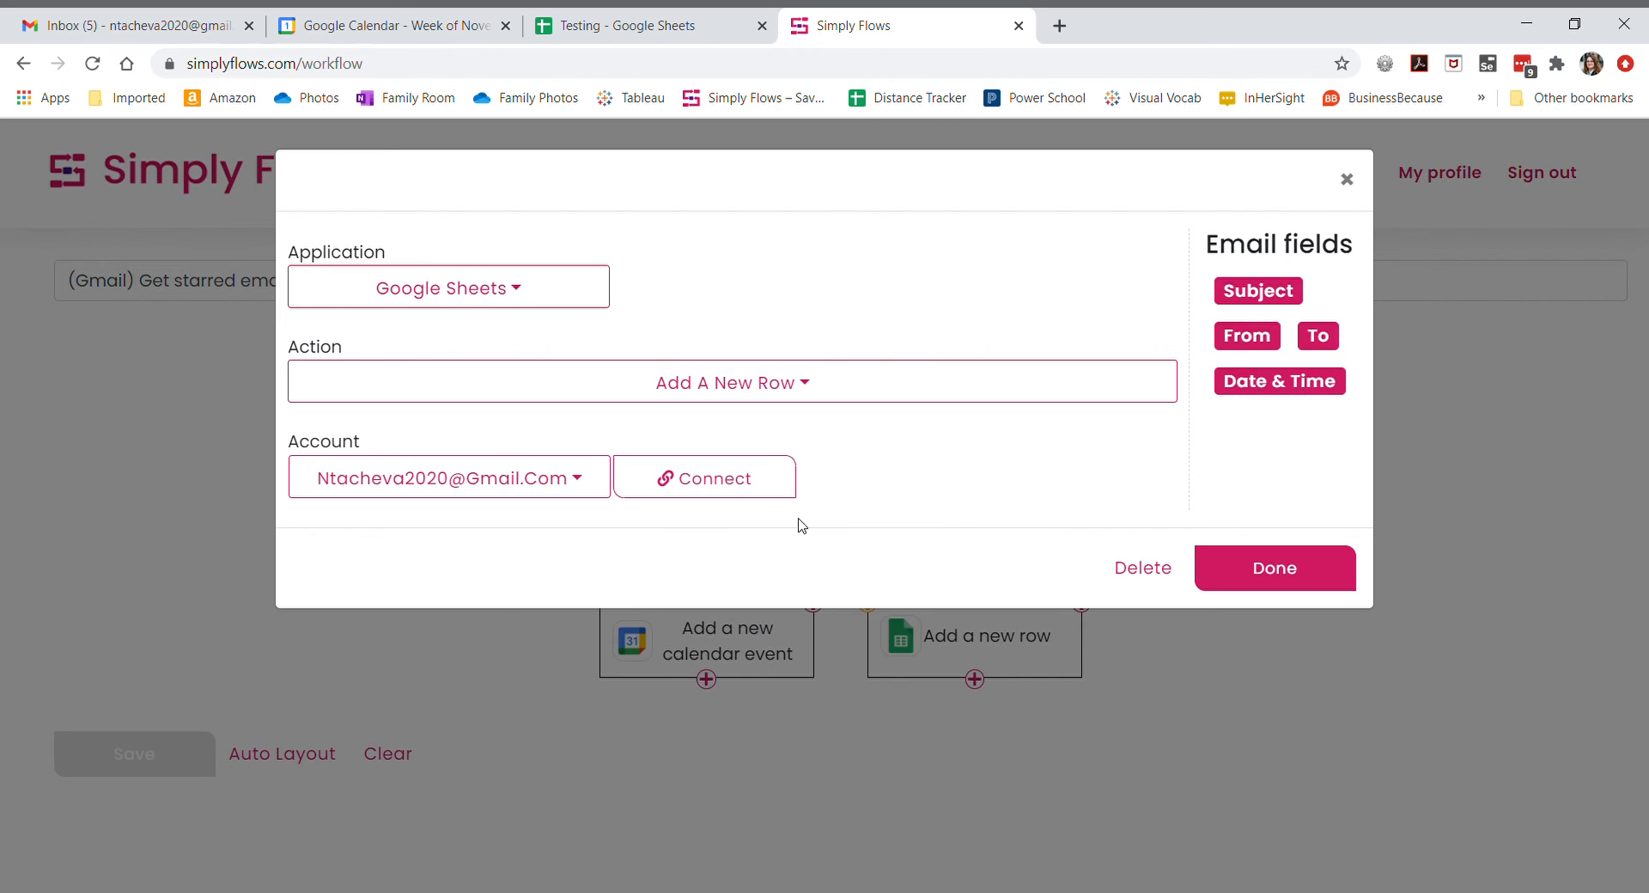
{"action": "left_click", "coordinate": [727, 479]}
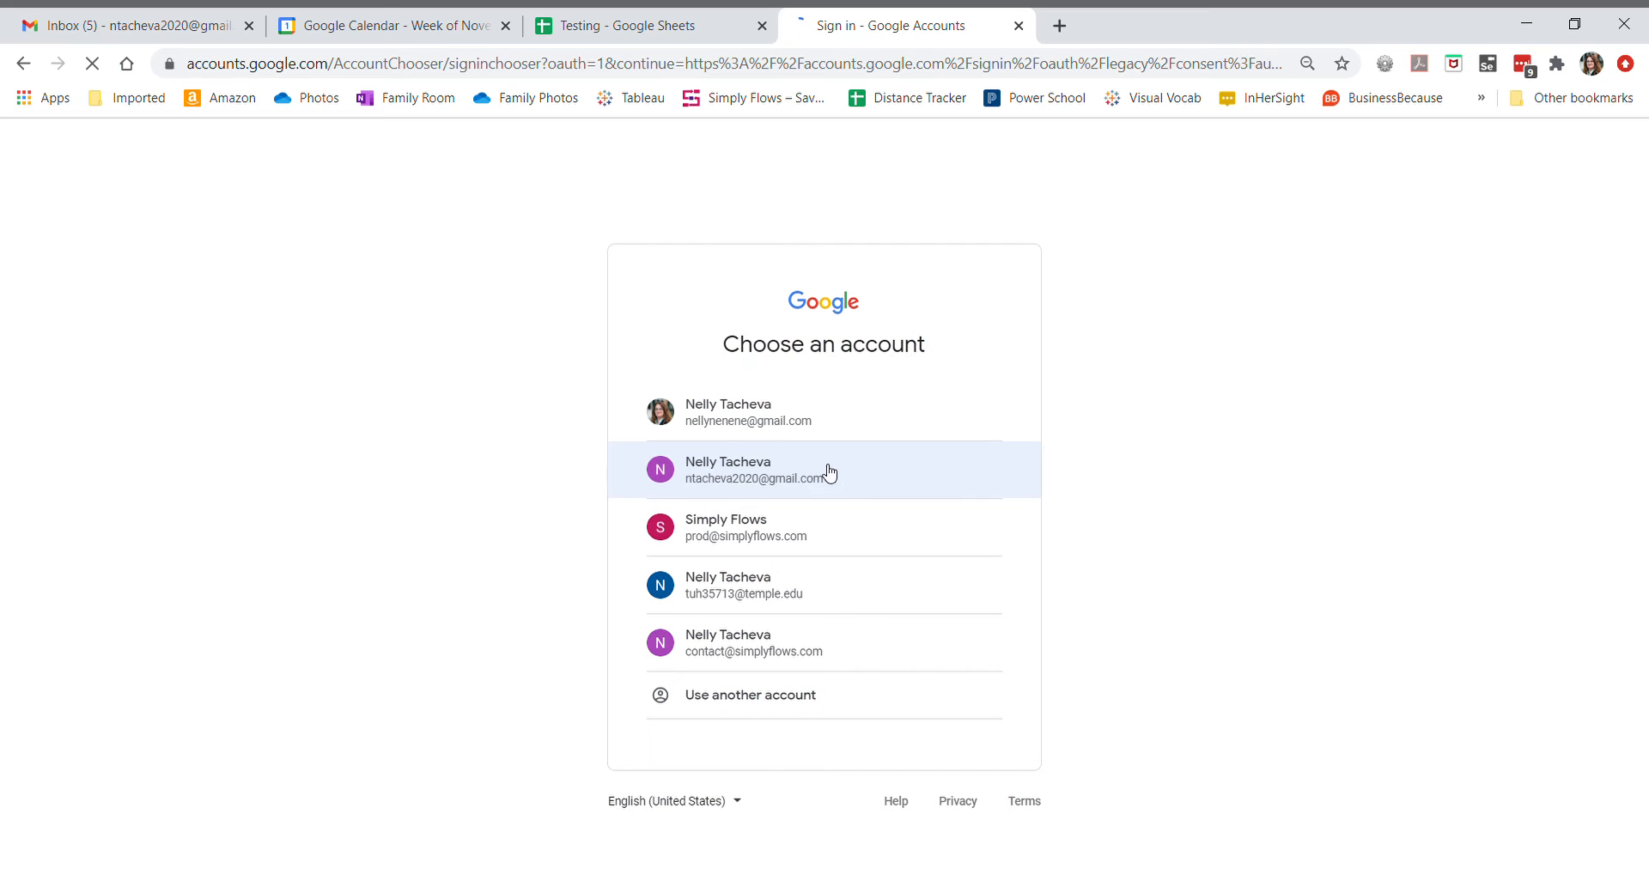
{"action": "left_click", "coordinate": [776, 479]}
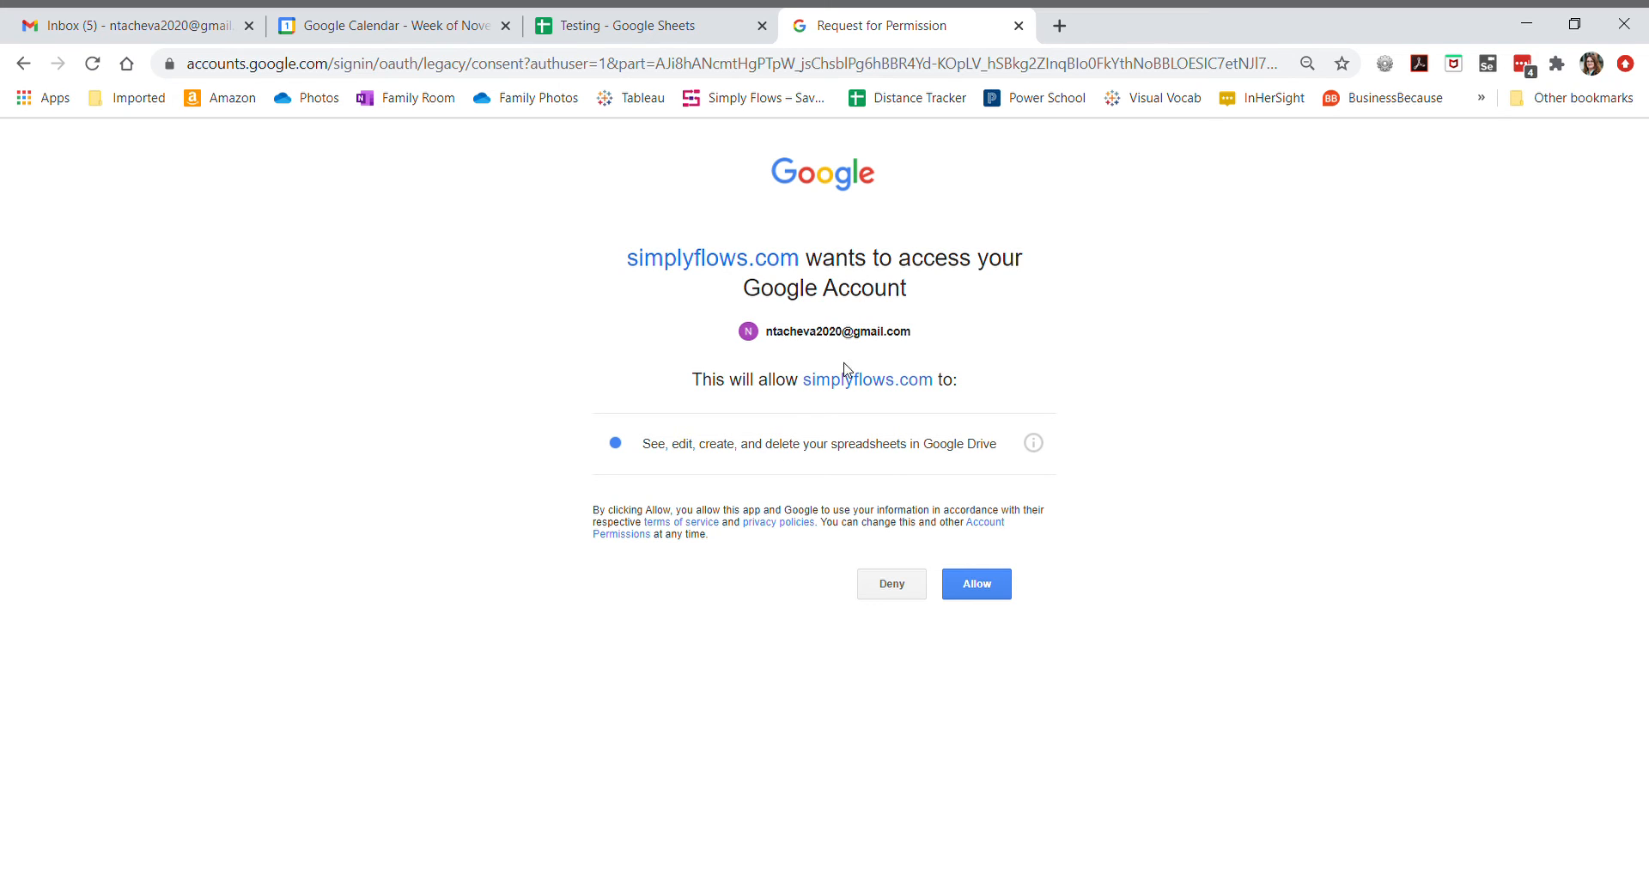
{"action": "left_click", "coordinate": [985, 601]}
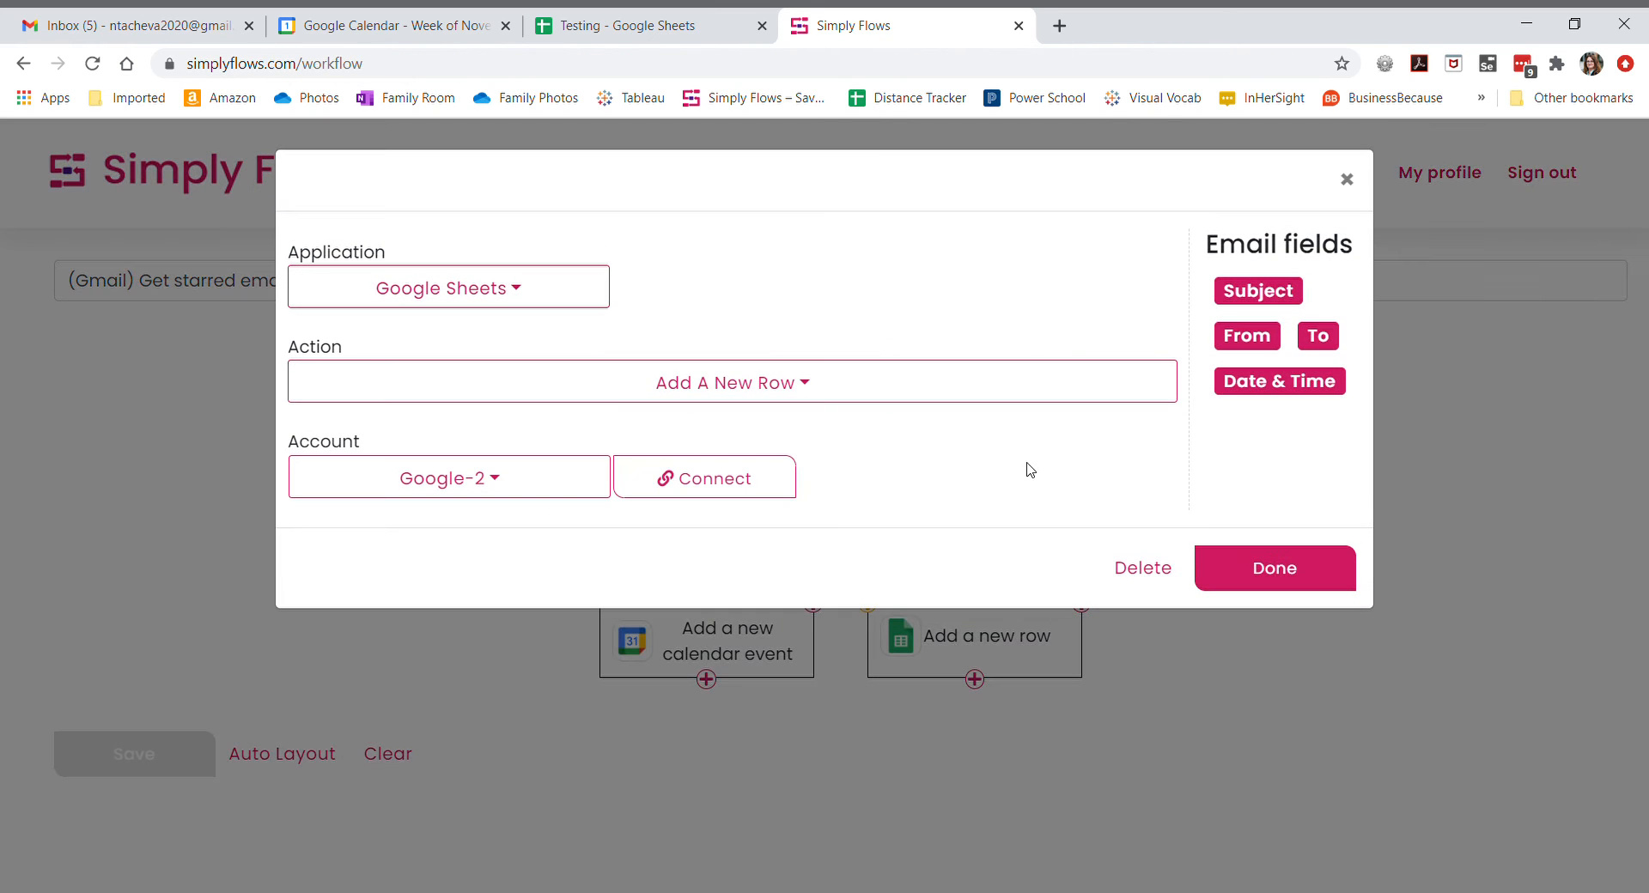
- Select the connected Gmail account for the row step and paste the Testing spreadsheet's URL into the sheet URL field
{"action": "left_click", "coordinate": [548, 486]}
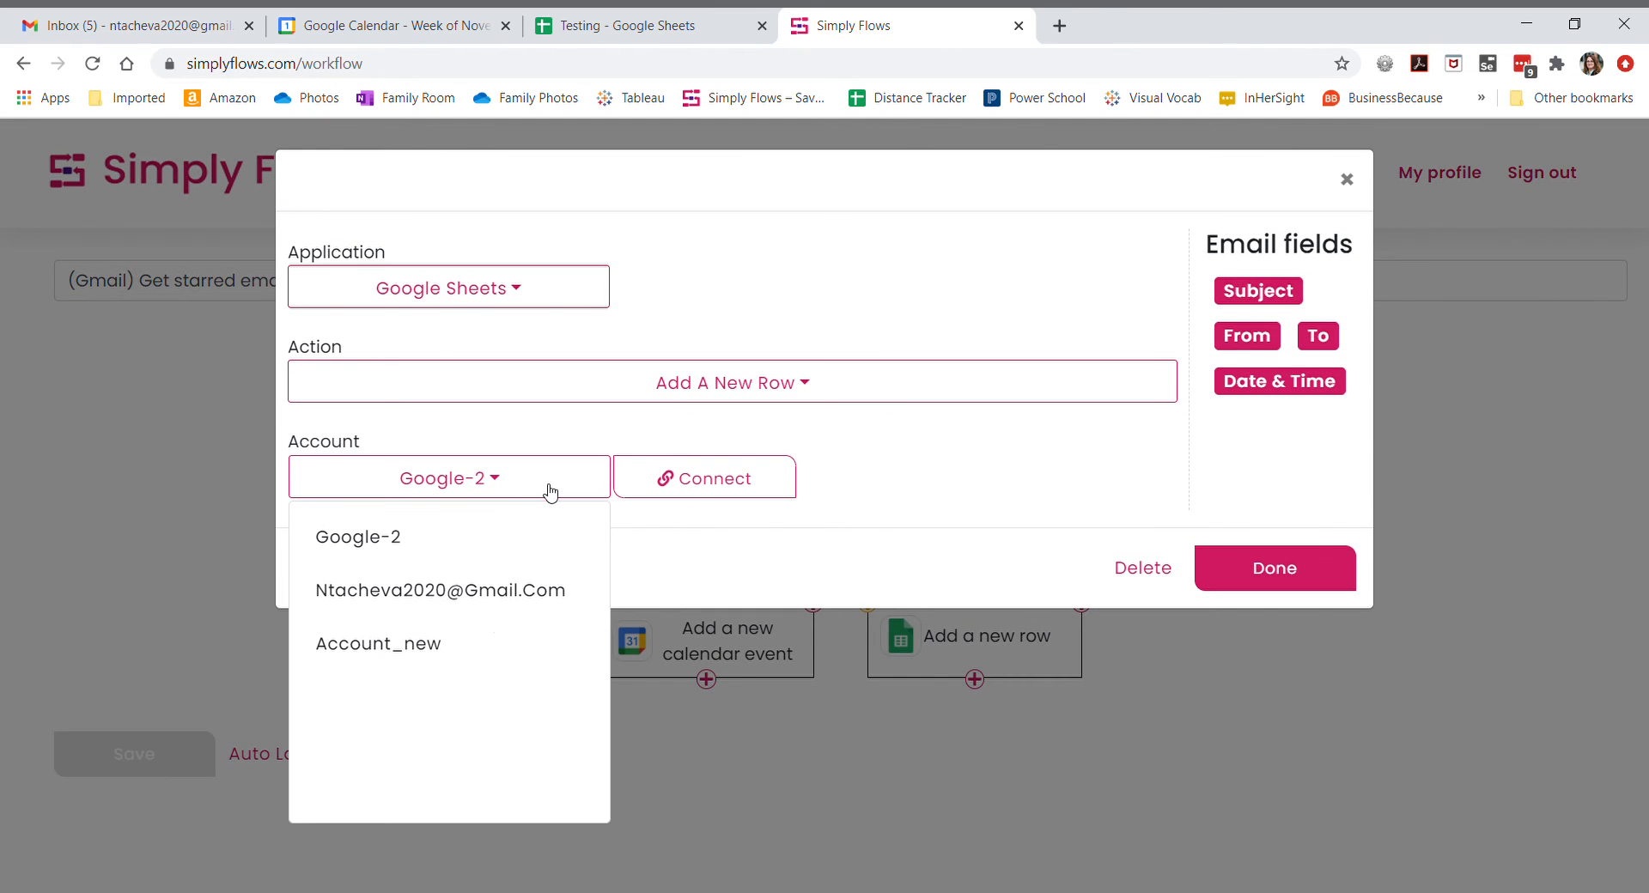
{"action": "left_click", "coordinate": [483, 593]}
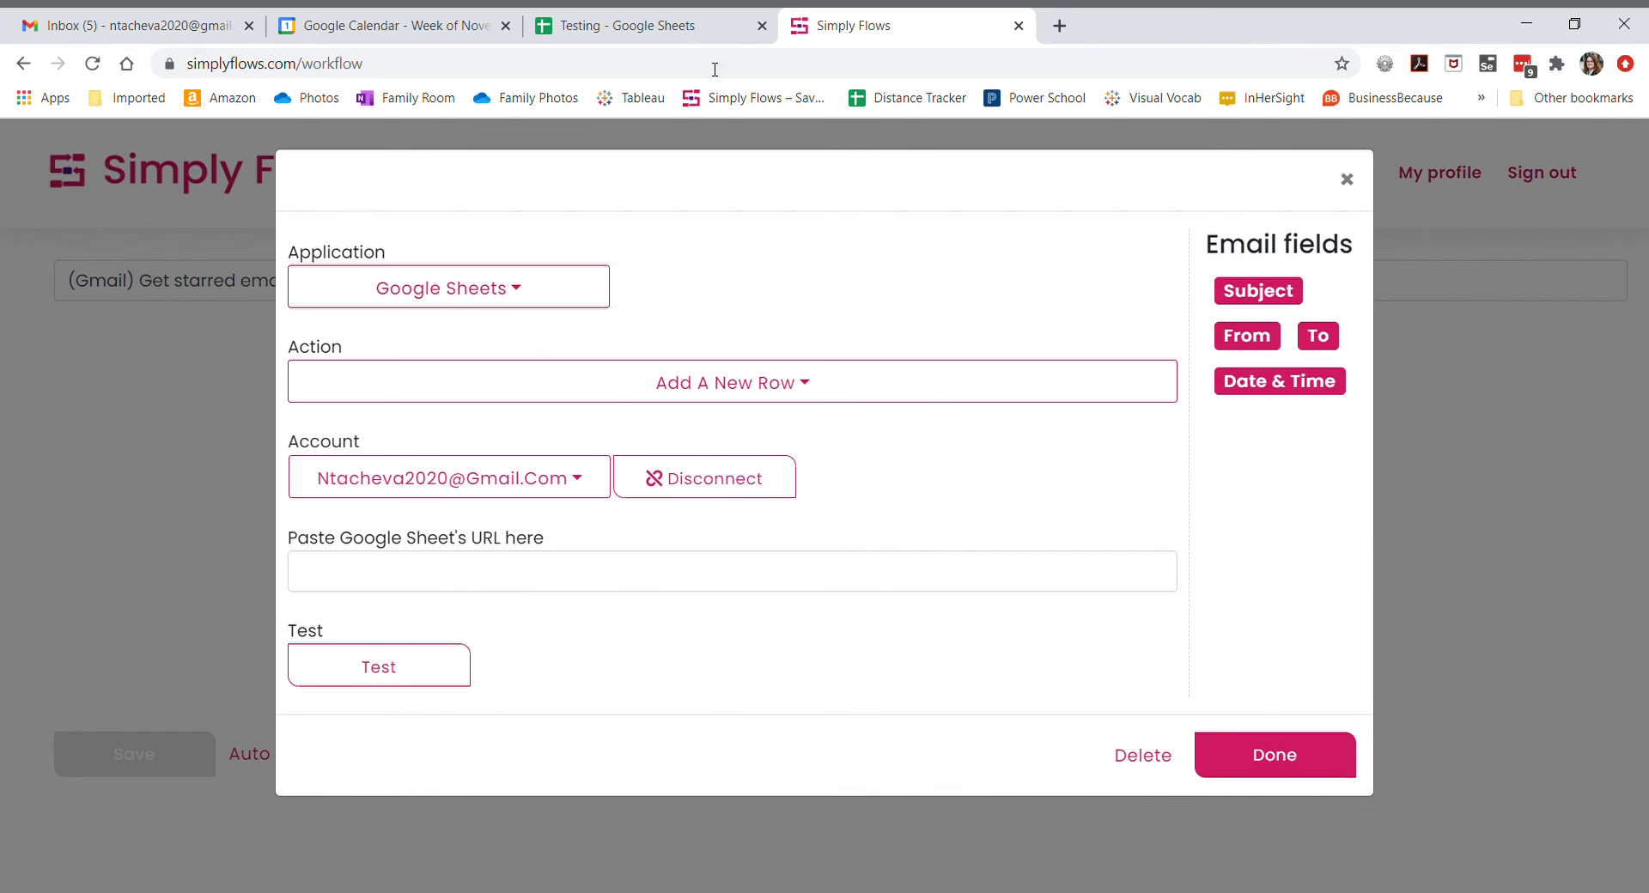
{"action": "left_click", "coordinate": [678, 28]}
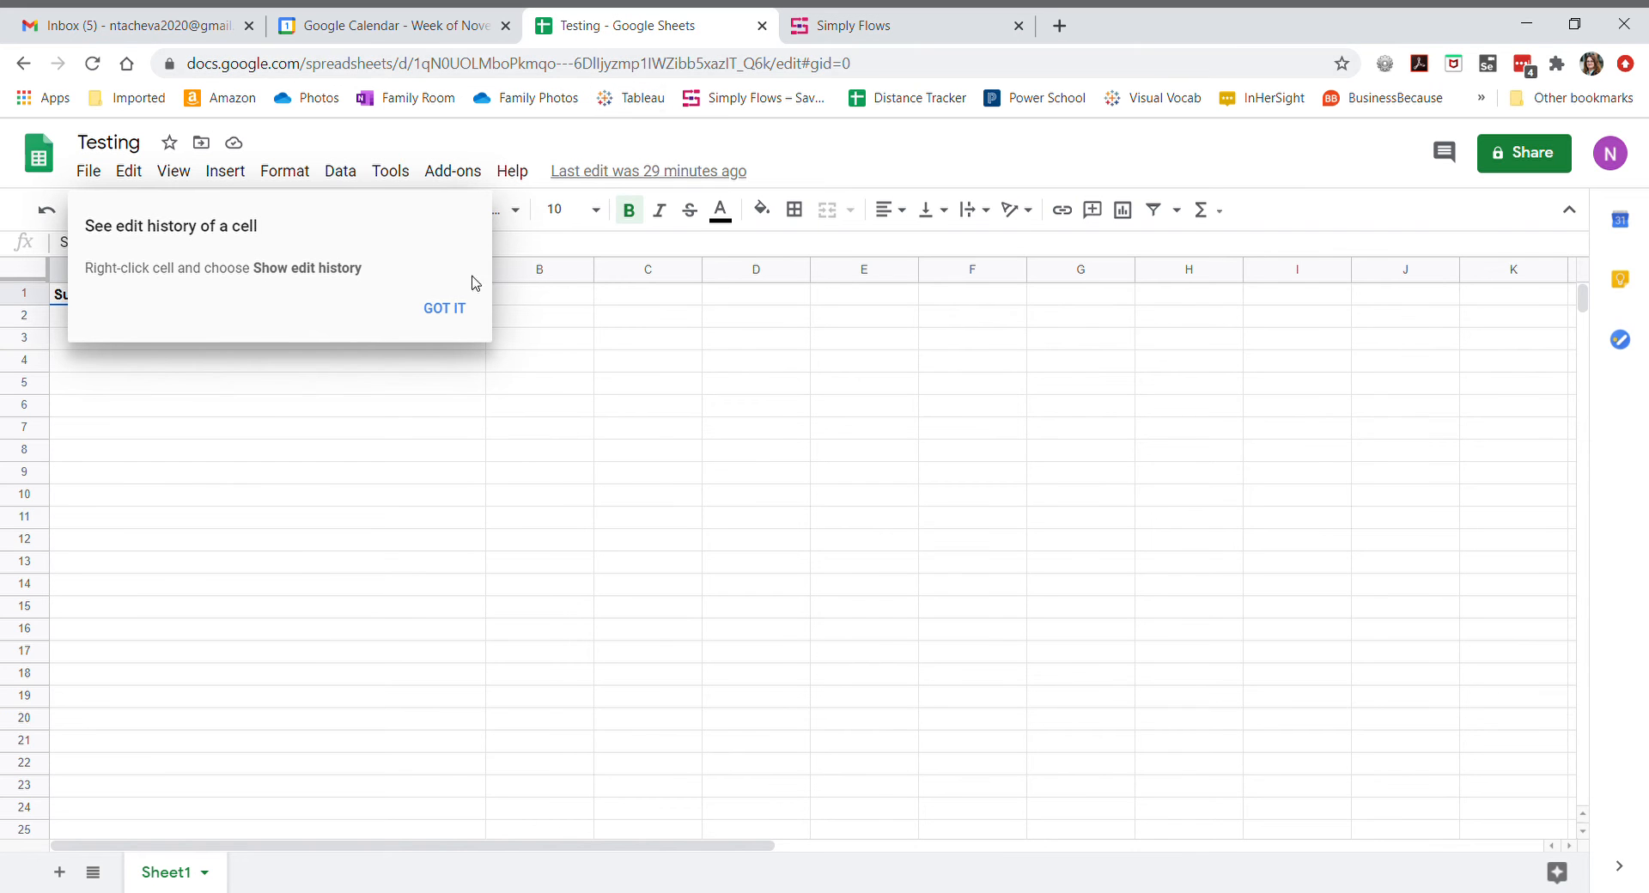
{"action": "left_click", "coordinate": [445, 308]}
{"action": "left_click", "coordinate": [590, 69]}
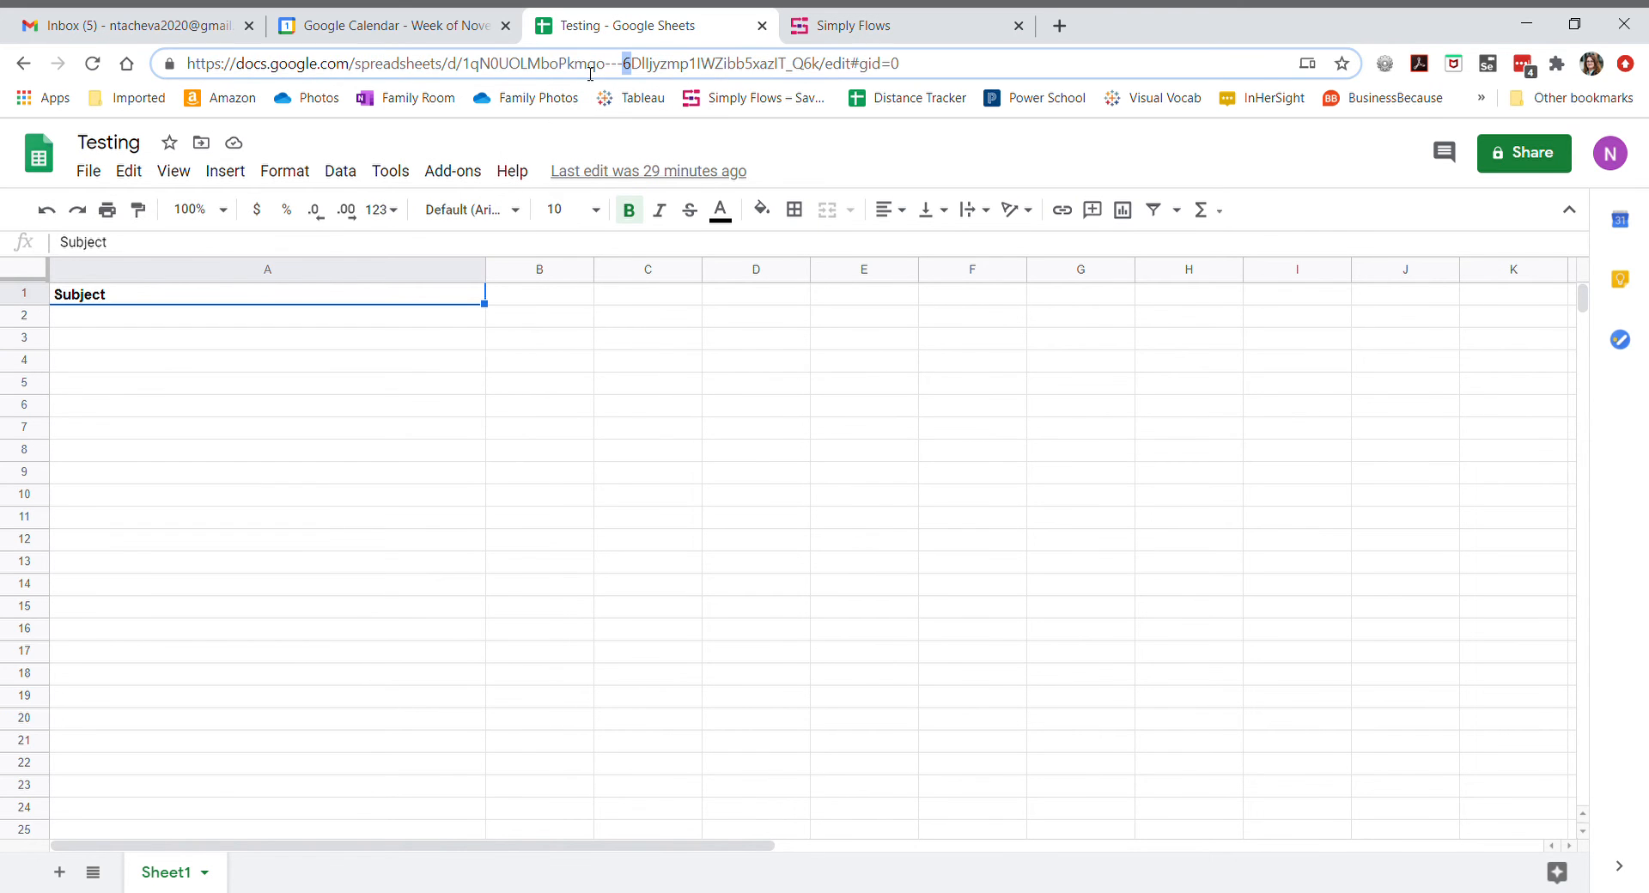
{"action": "left_click", "coordinate": [1082, 60]}
{"action": "left_click_drag", "start_coordinate": [914, 65], "coordinate": [68, 113]}
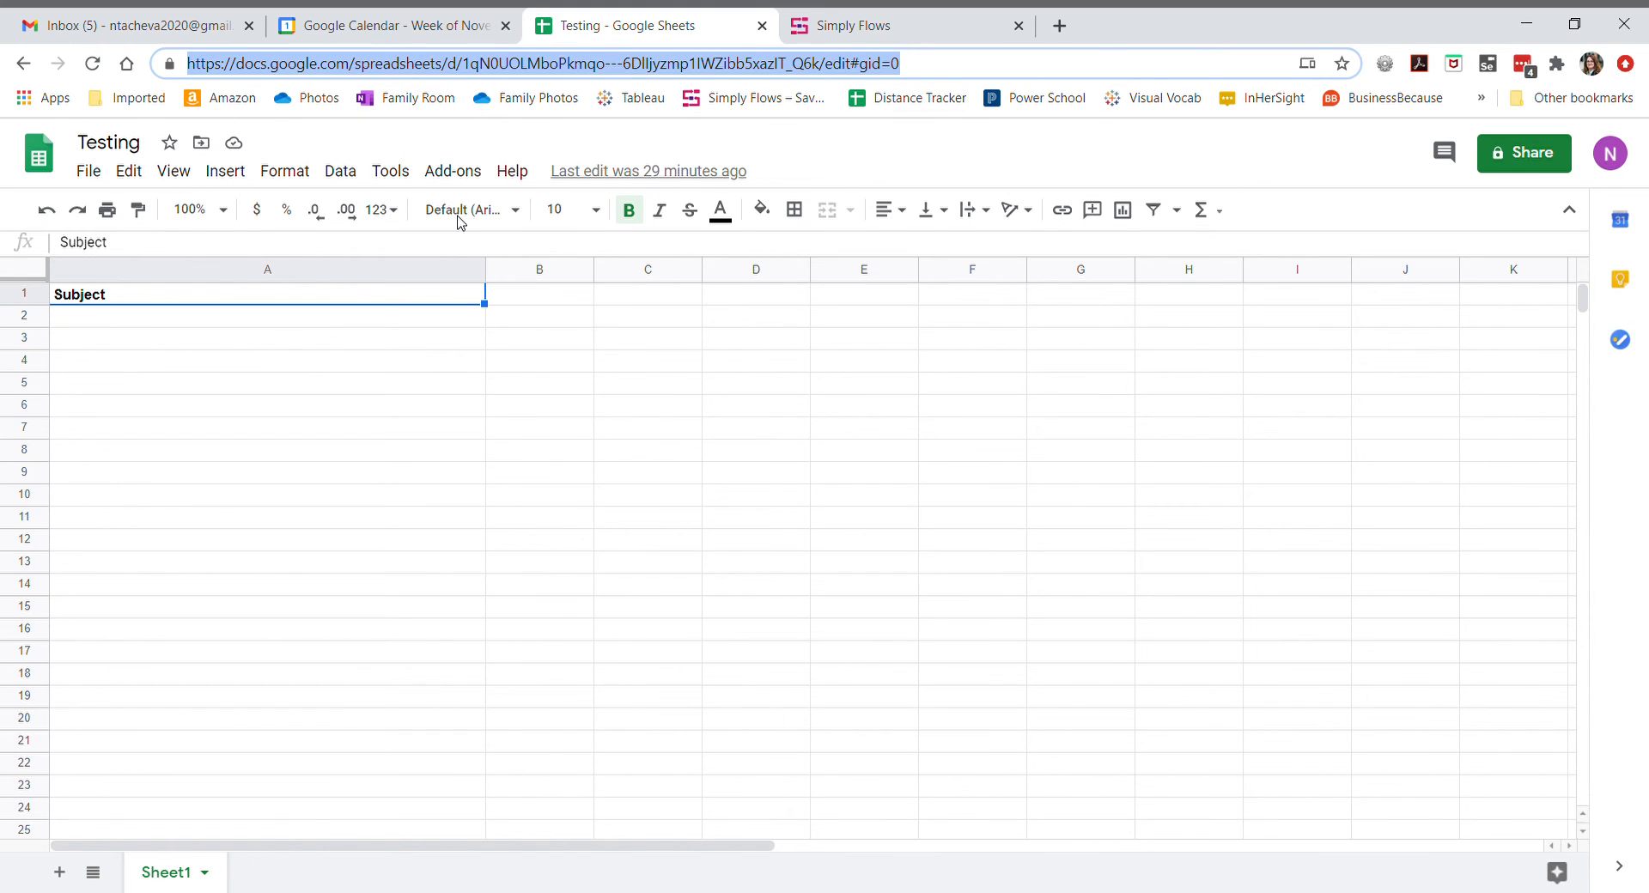
{"action": "left_click", "coordinate": [862, 26]}
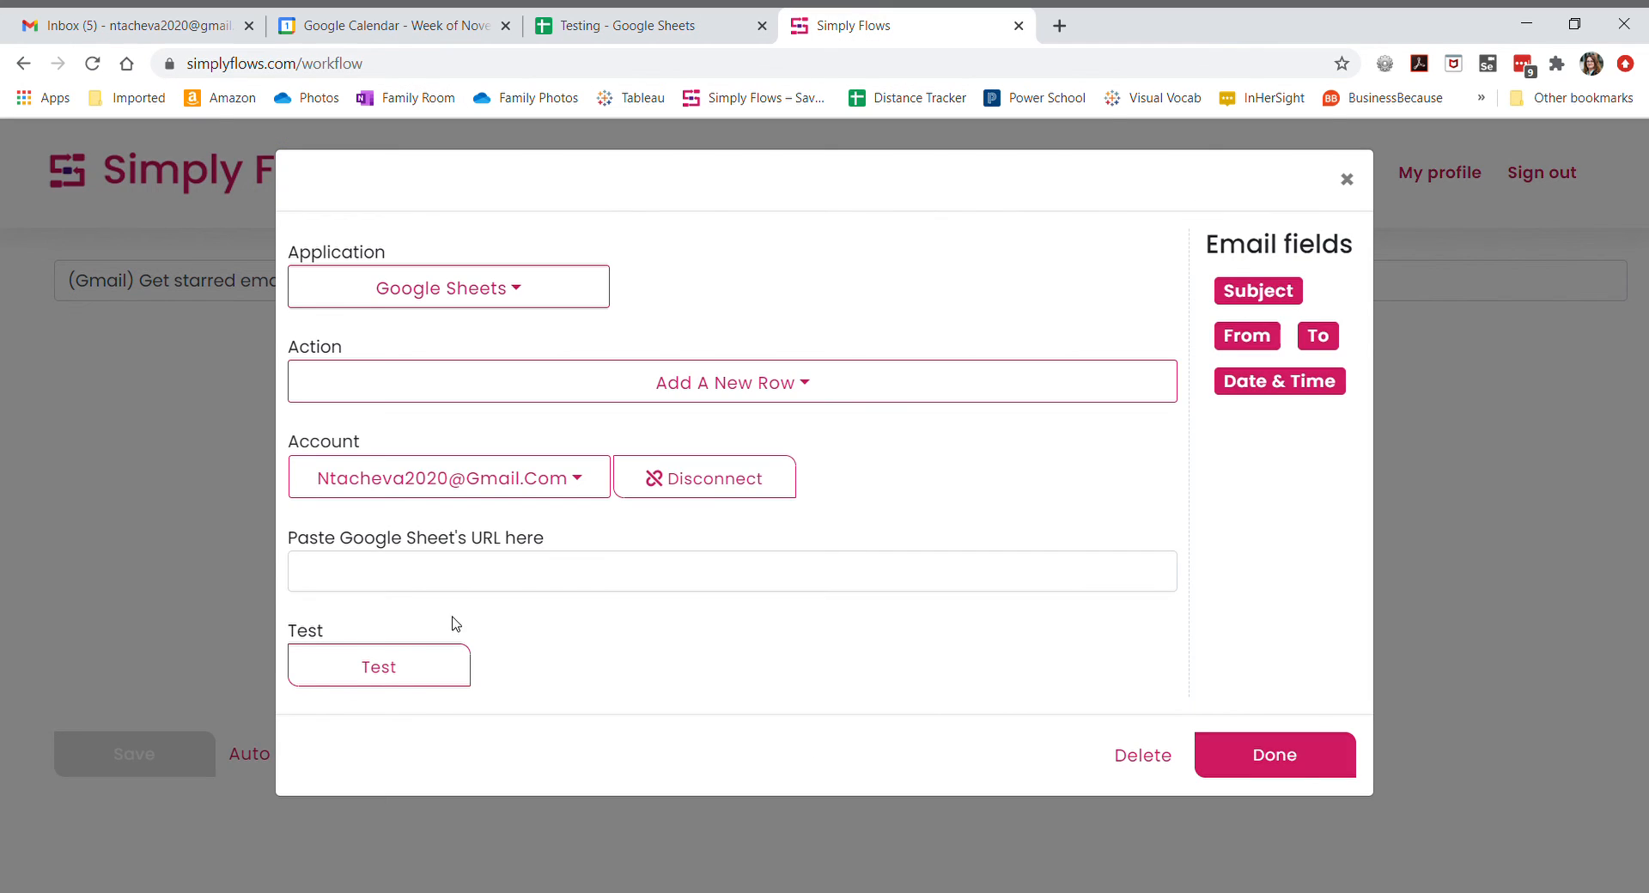
{"action": "left_click", "coordinate": [341, 567]}
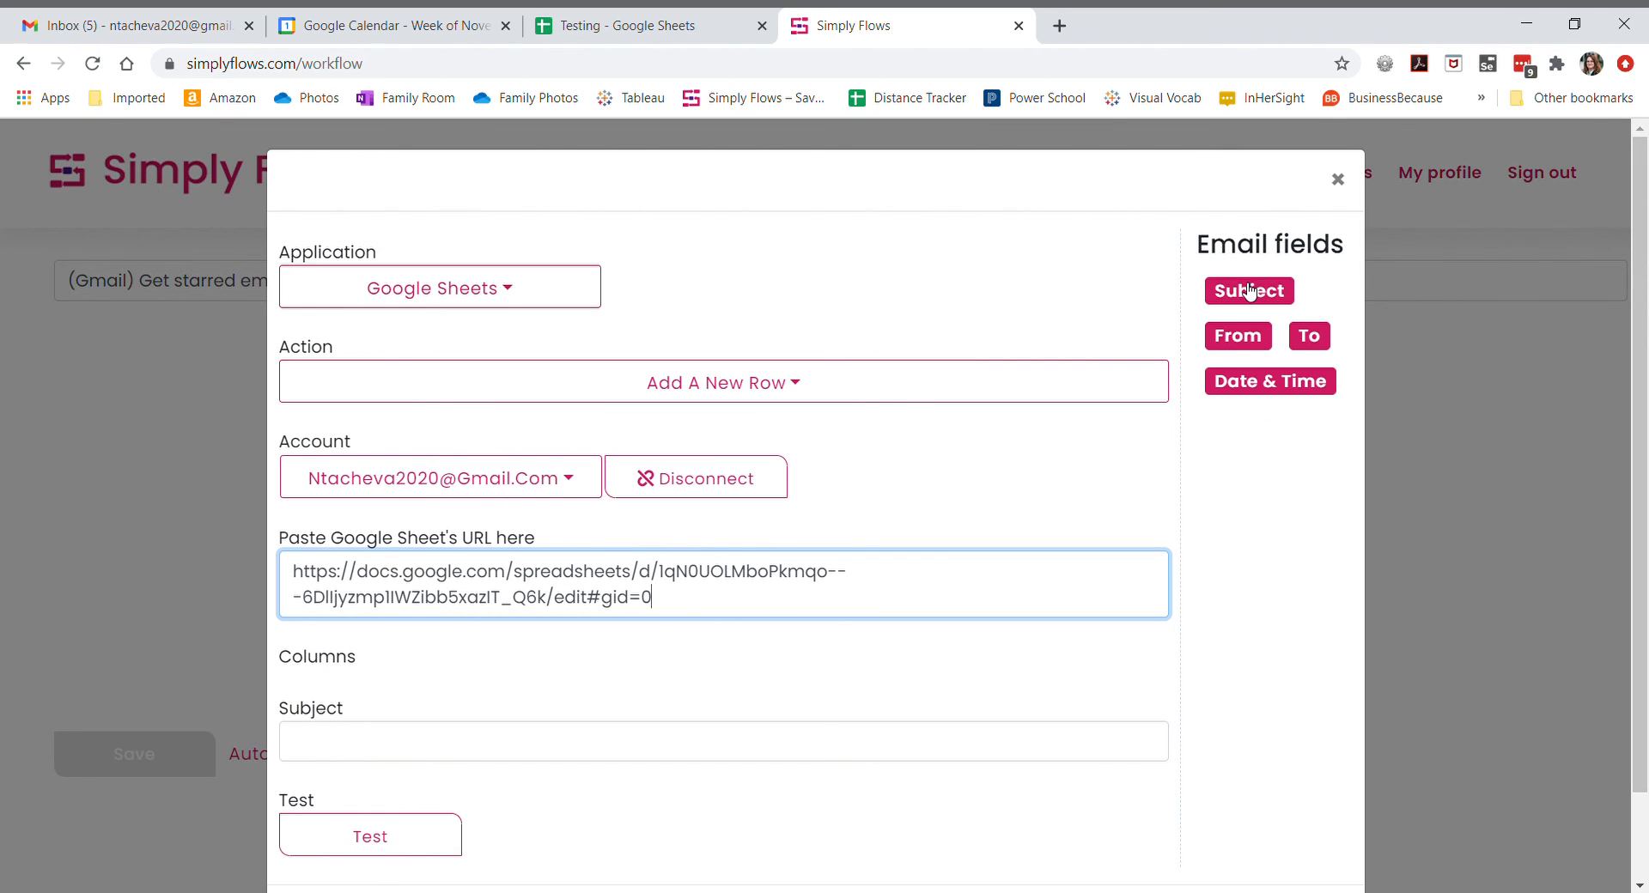
- Map the email Subject field to the Subject column and test the row step
{"action": "left_click_drag", "start_coordinate": [1246, 292], "coordinate": [317, 748]}
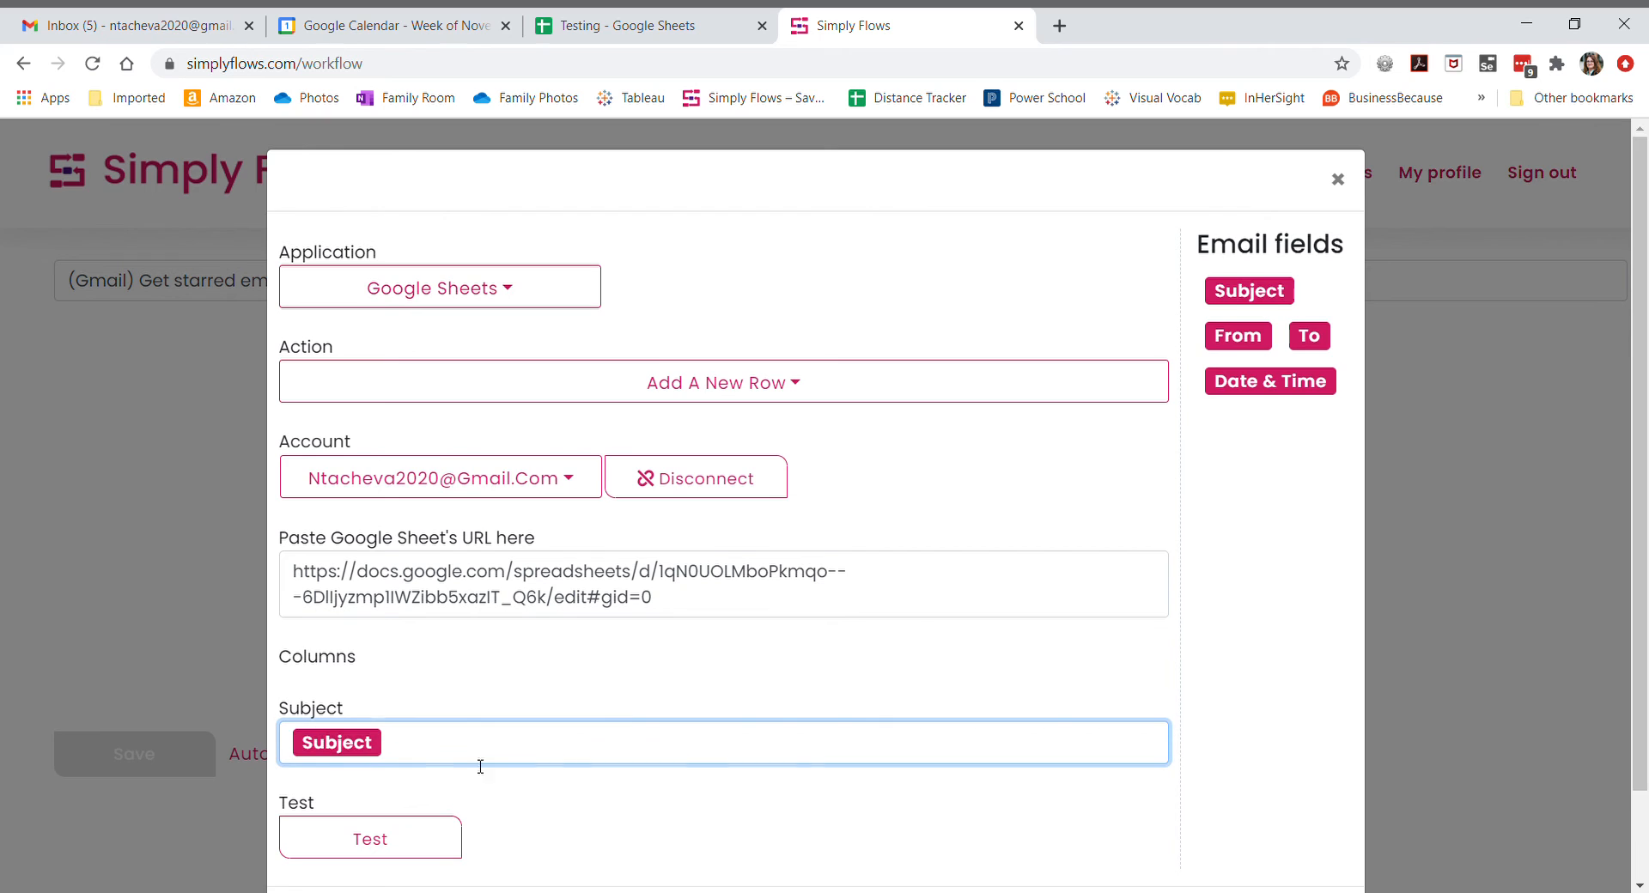
{"action": "scroll", "coordinate": [913, 629], "scroll_direction": "down", "scroll_amount": 2}
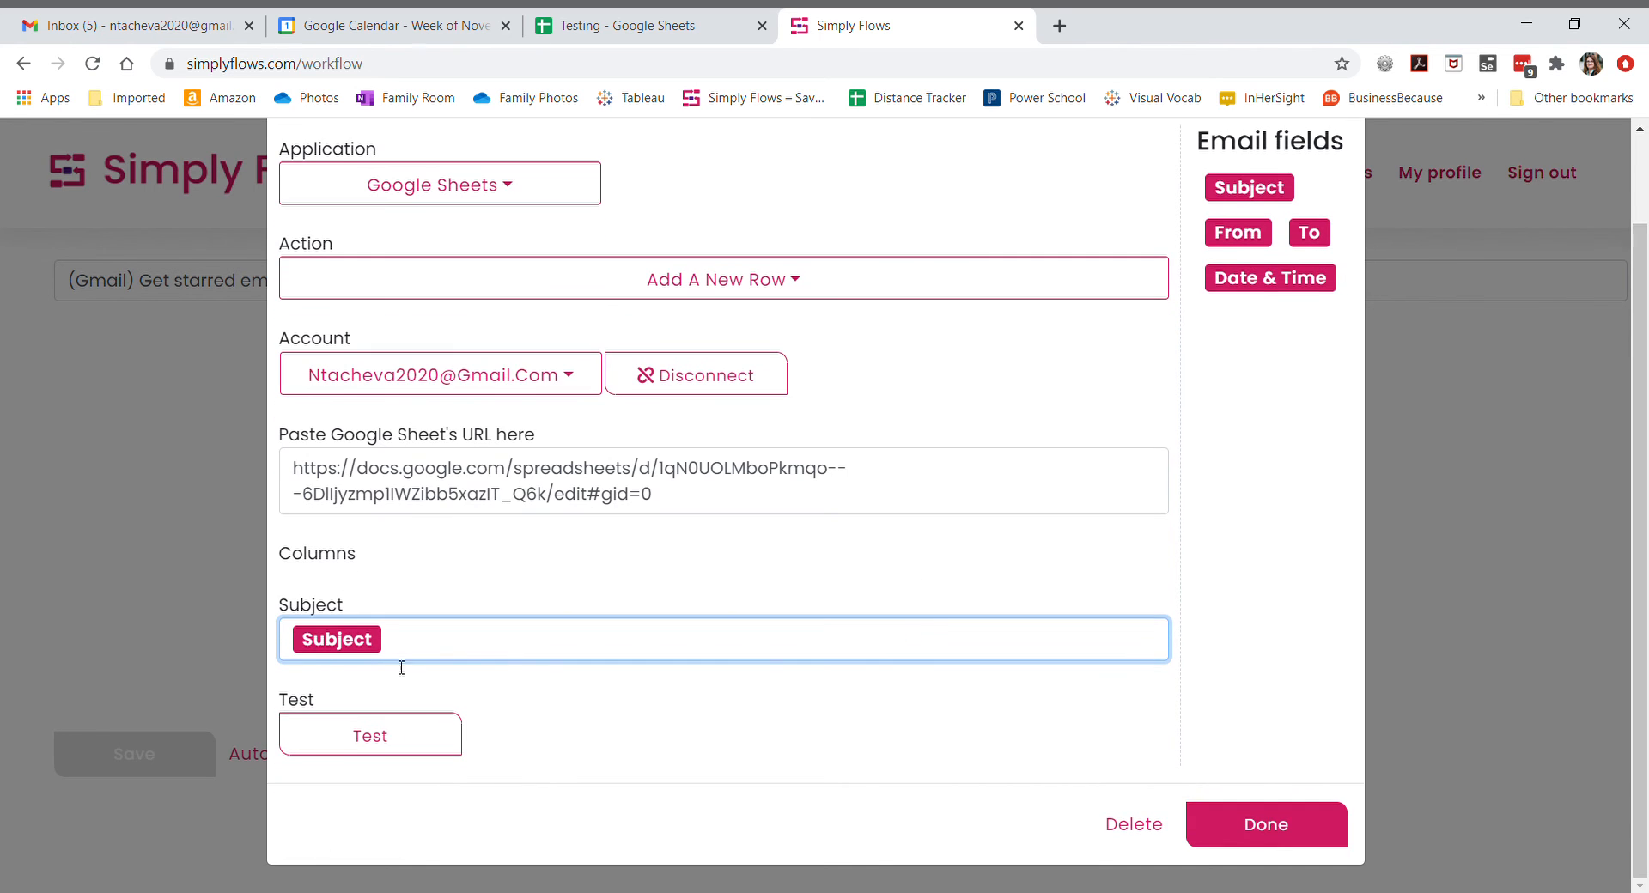
{"action": "left_click", "coordinate": [384, 745]}
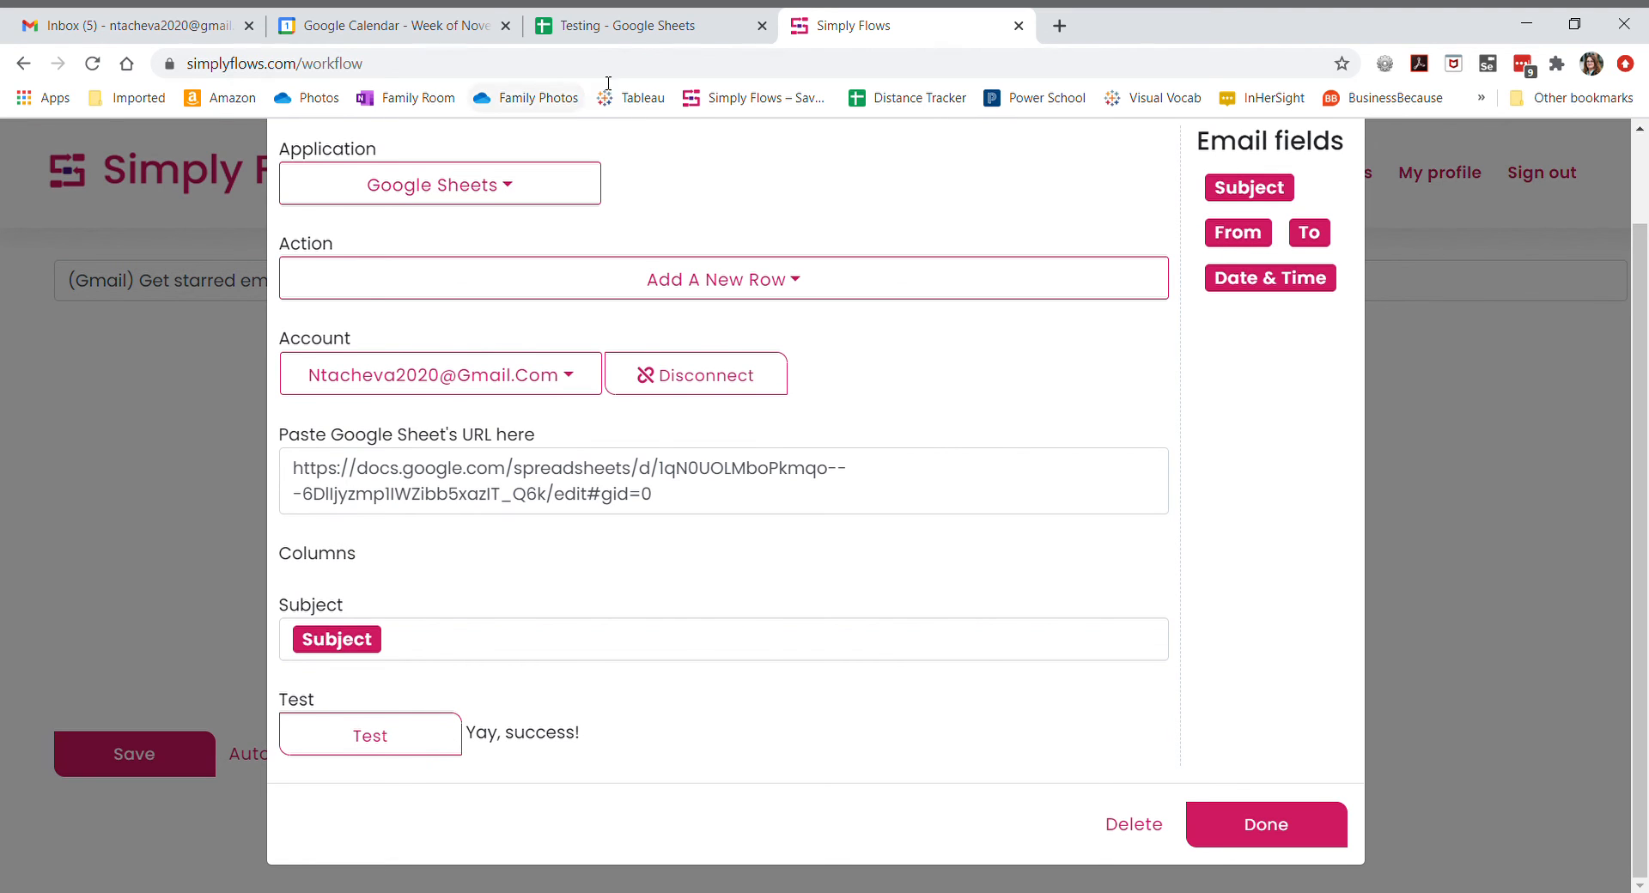
- Check the test row added to the Testing spreadsheet
{"action": "left_click", "coordinate": [610, 23]}
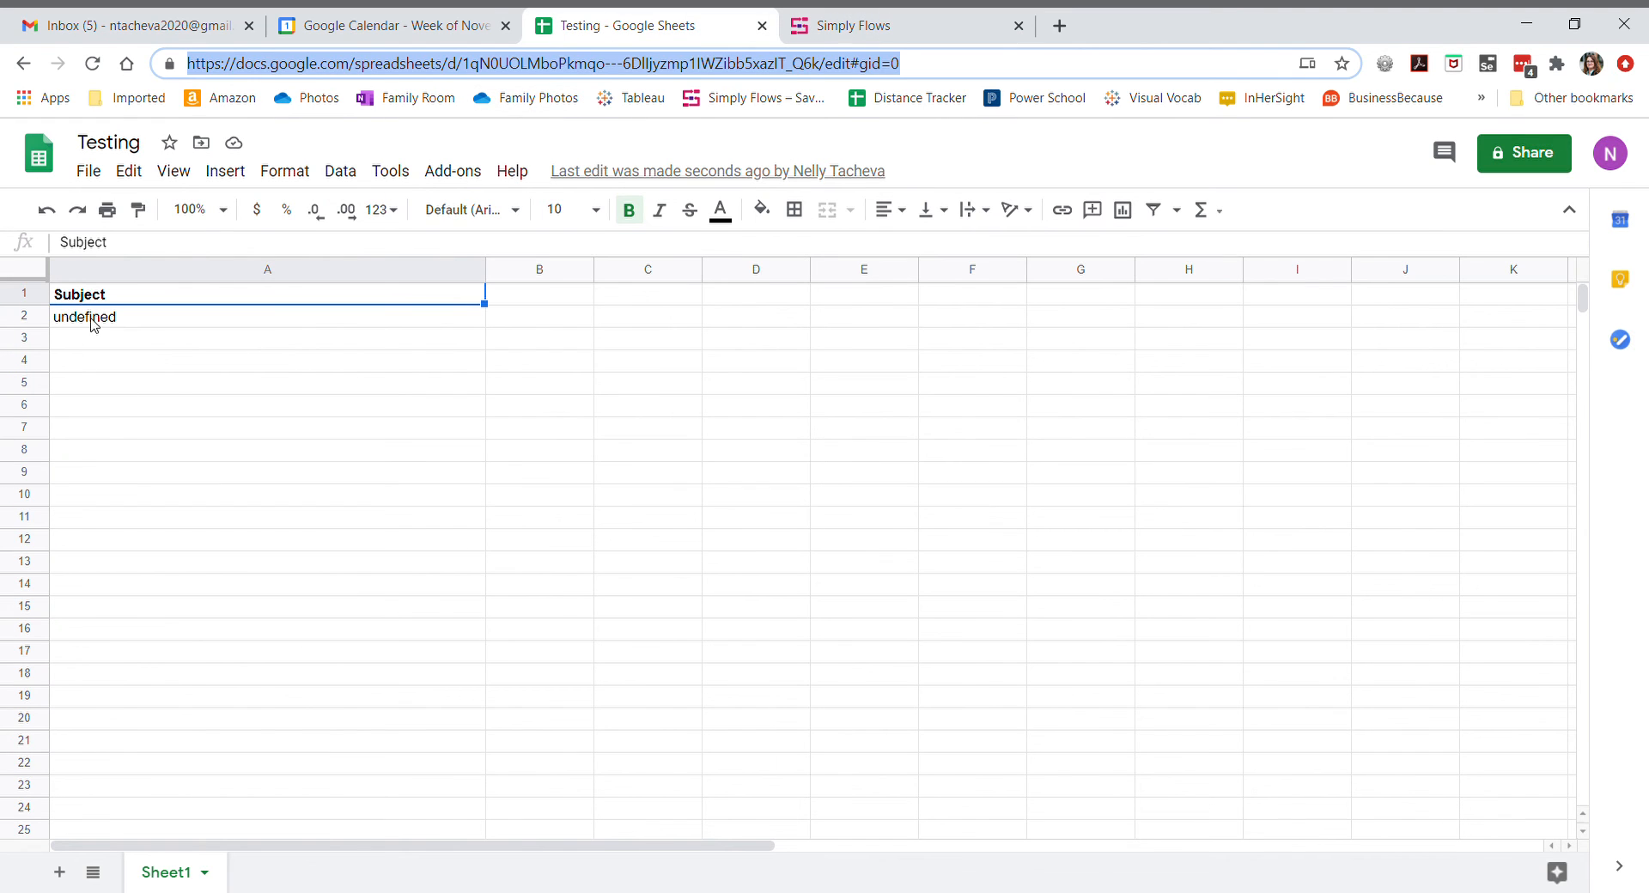
{"action": "left_click", "coordinate": [93, 324]}
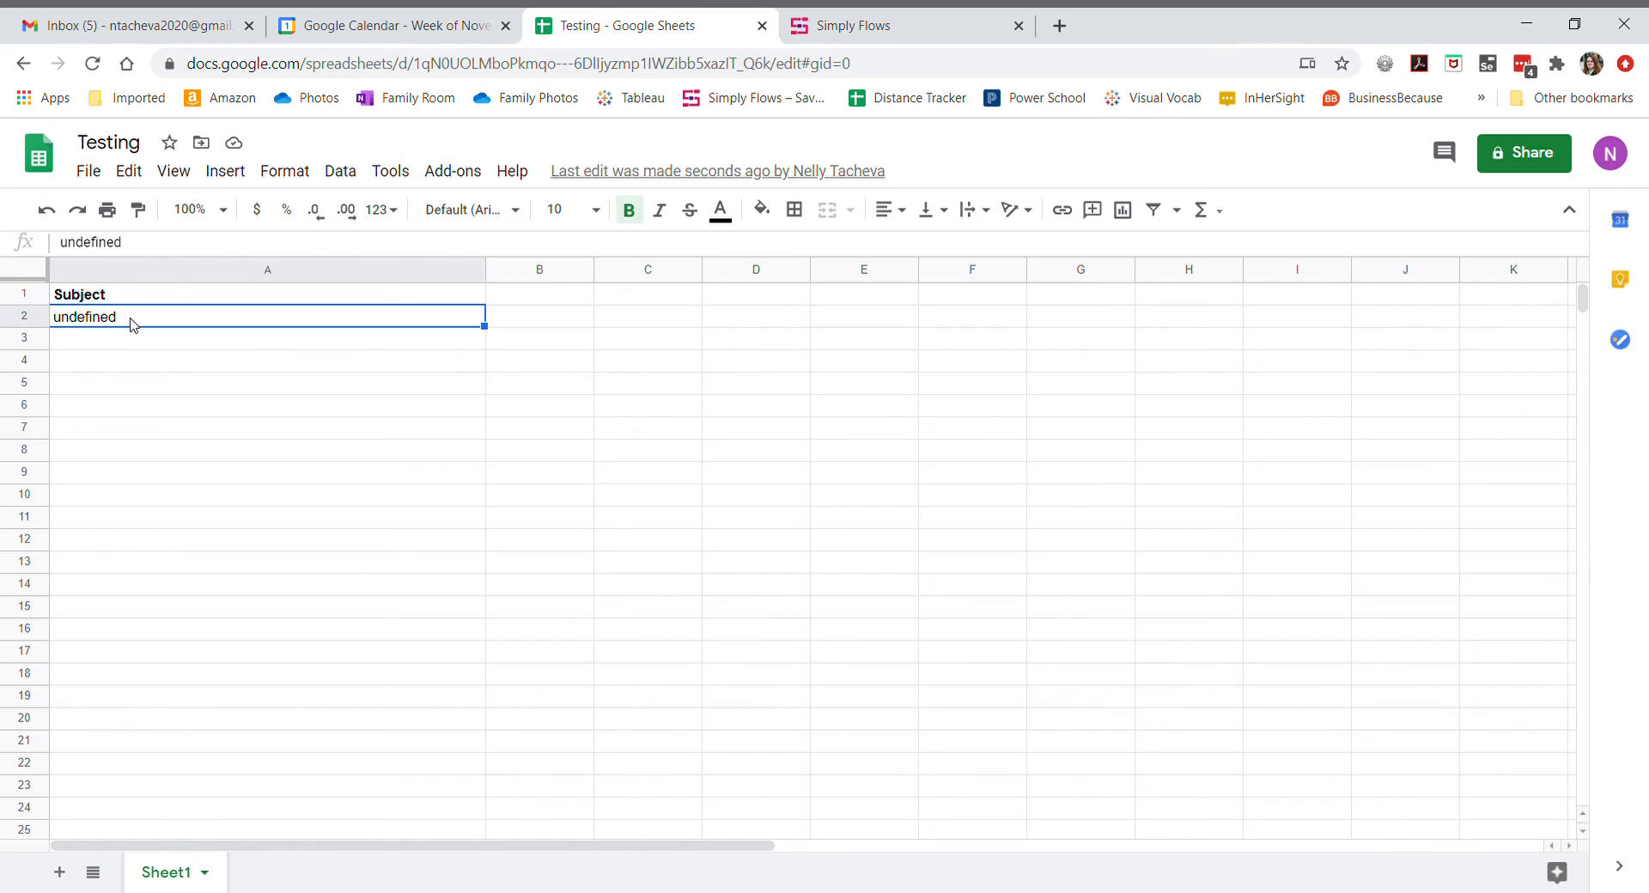
{"action": "left_click", "coordinate": [534, 324]}
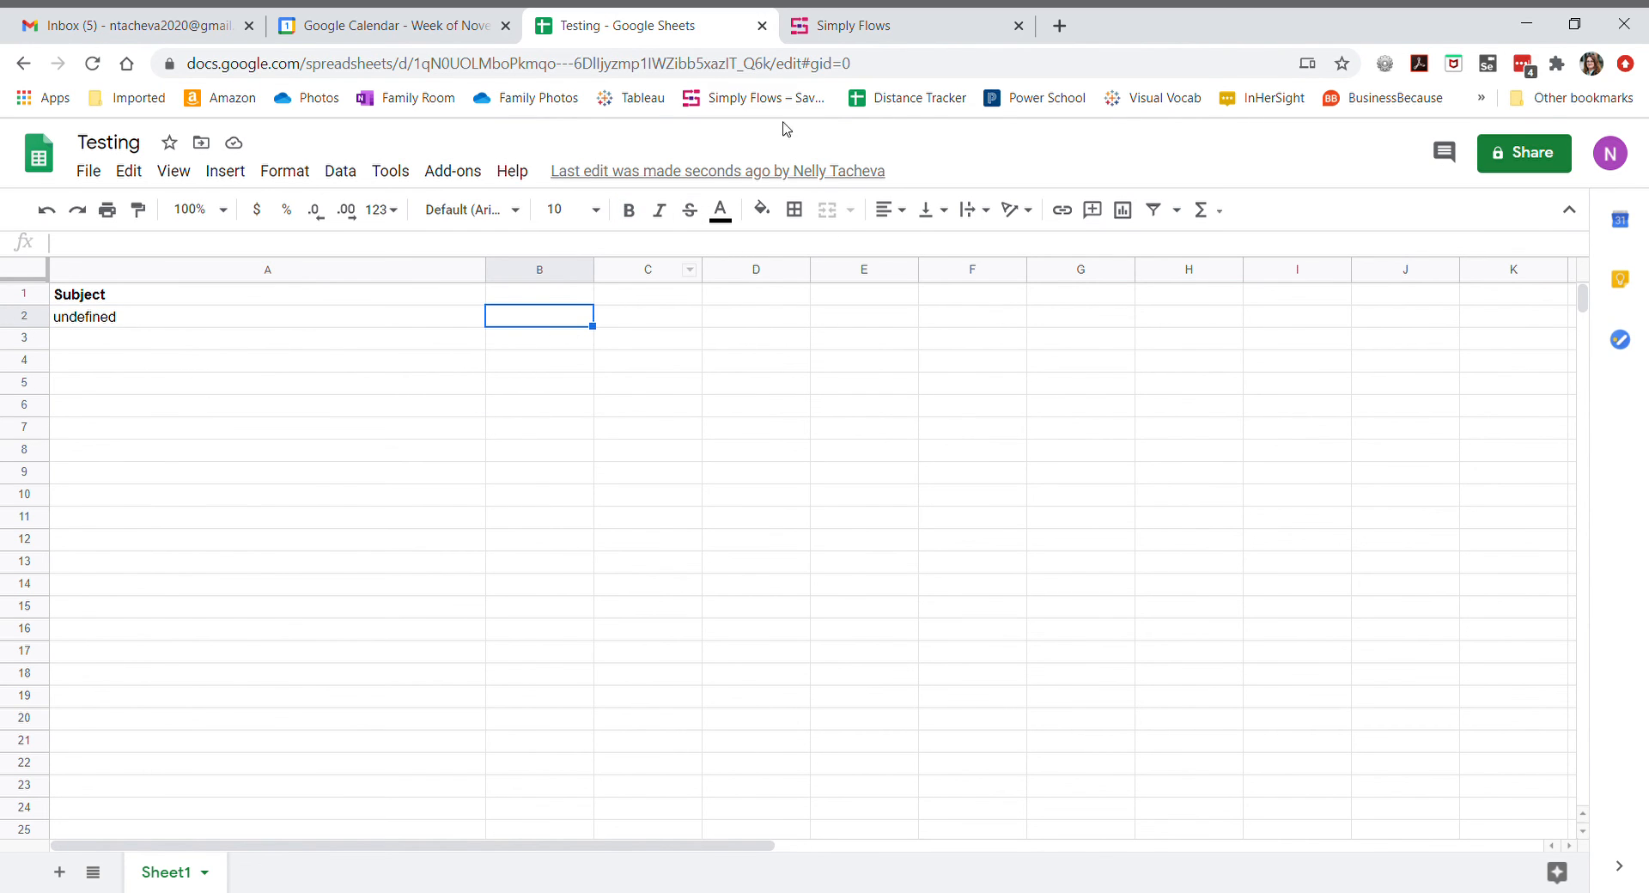
- Close the row step's settings and save the workflow
{"action": "left_click", "coordinate": [861, 26]}
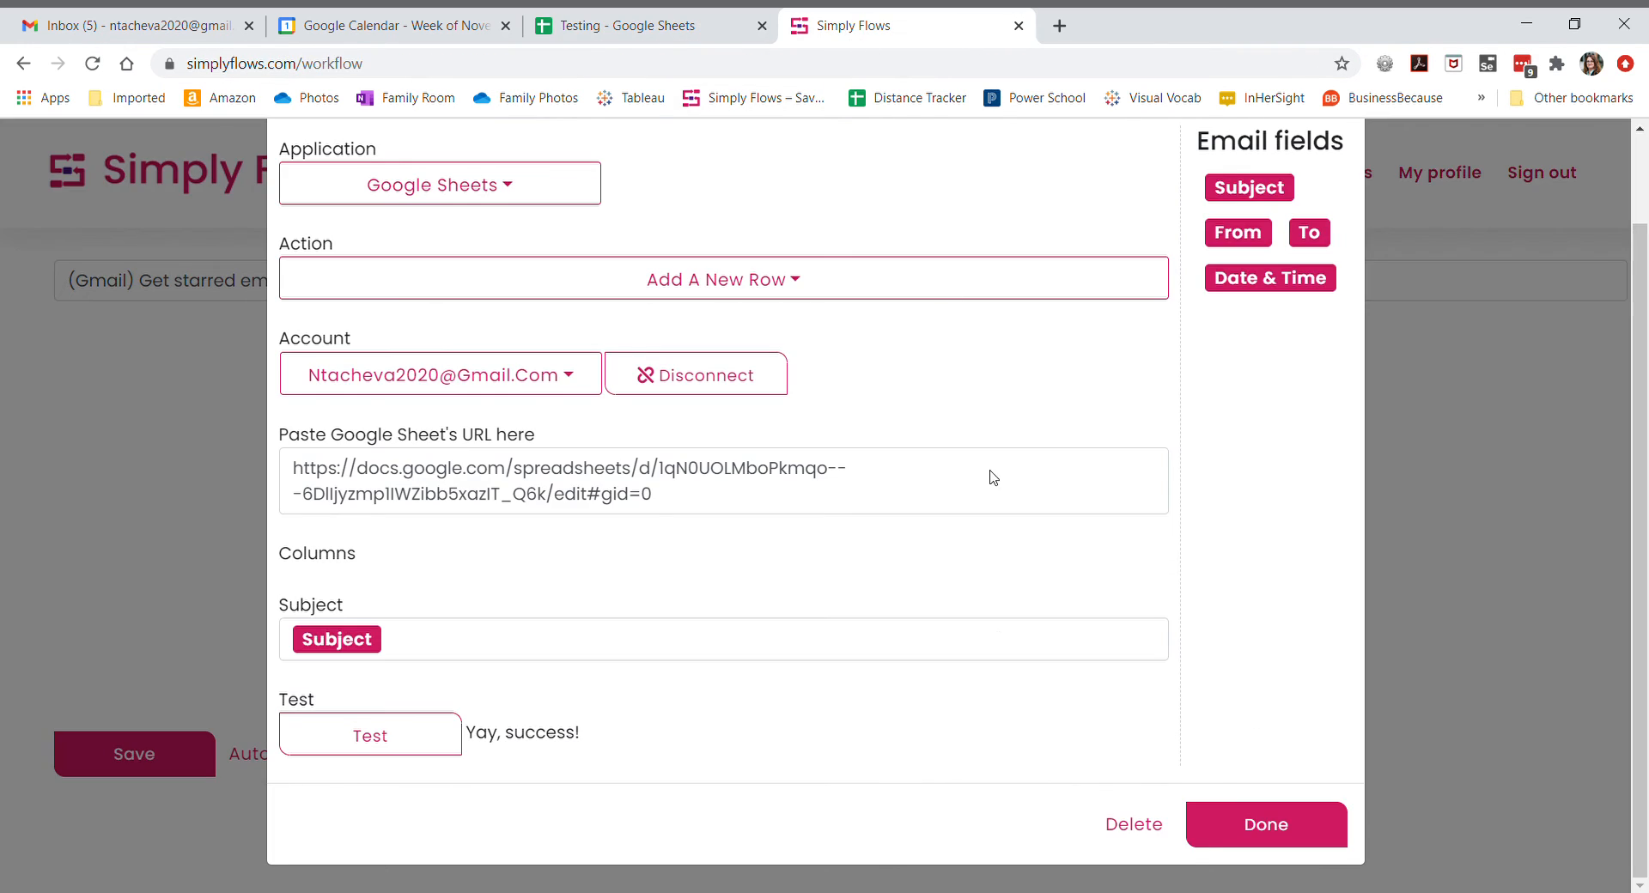
{"action": "left_click", "coordinate": [1277, 837]}
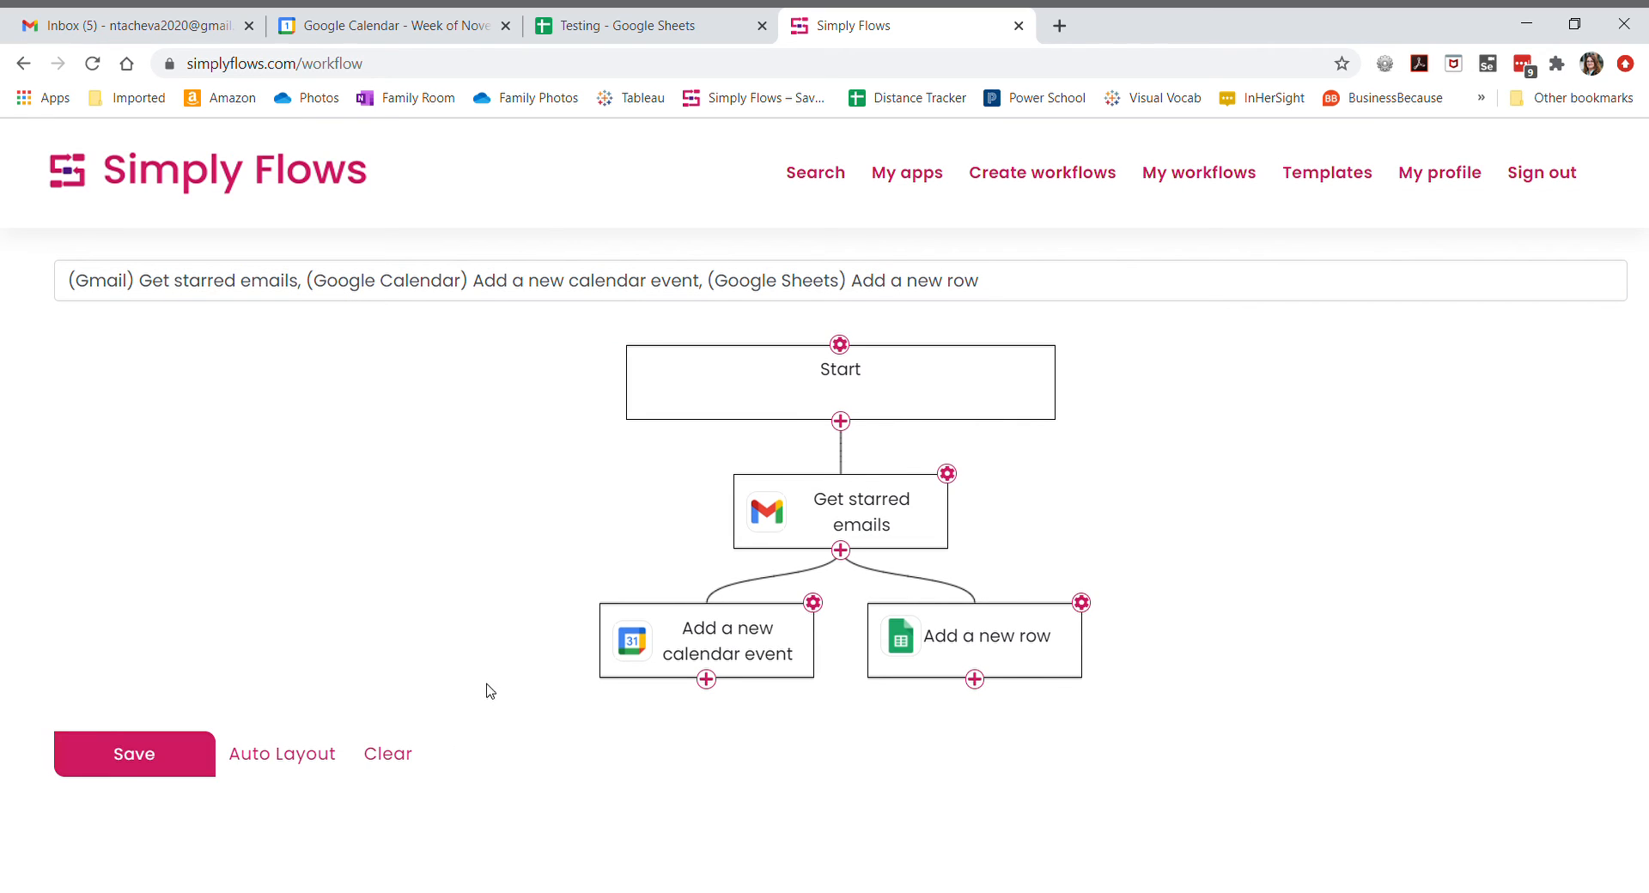
{"action": "left_click", "coordinate": [134, 758]}
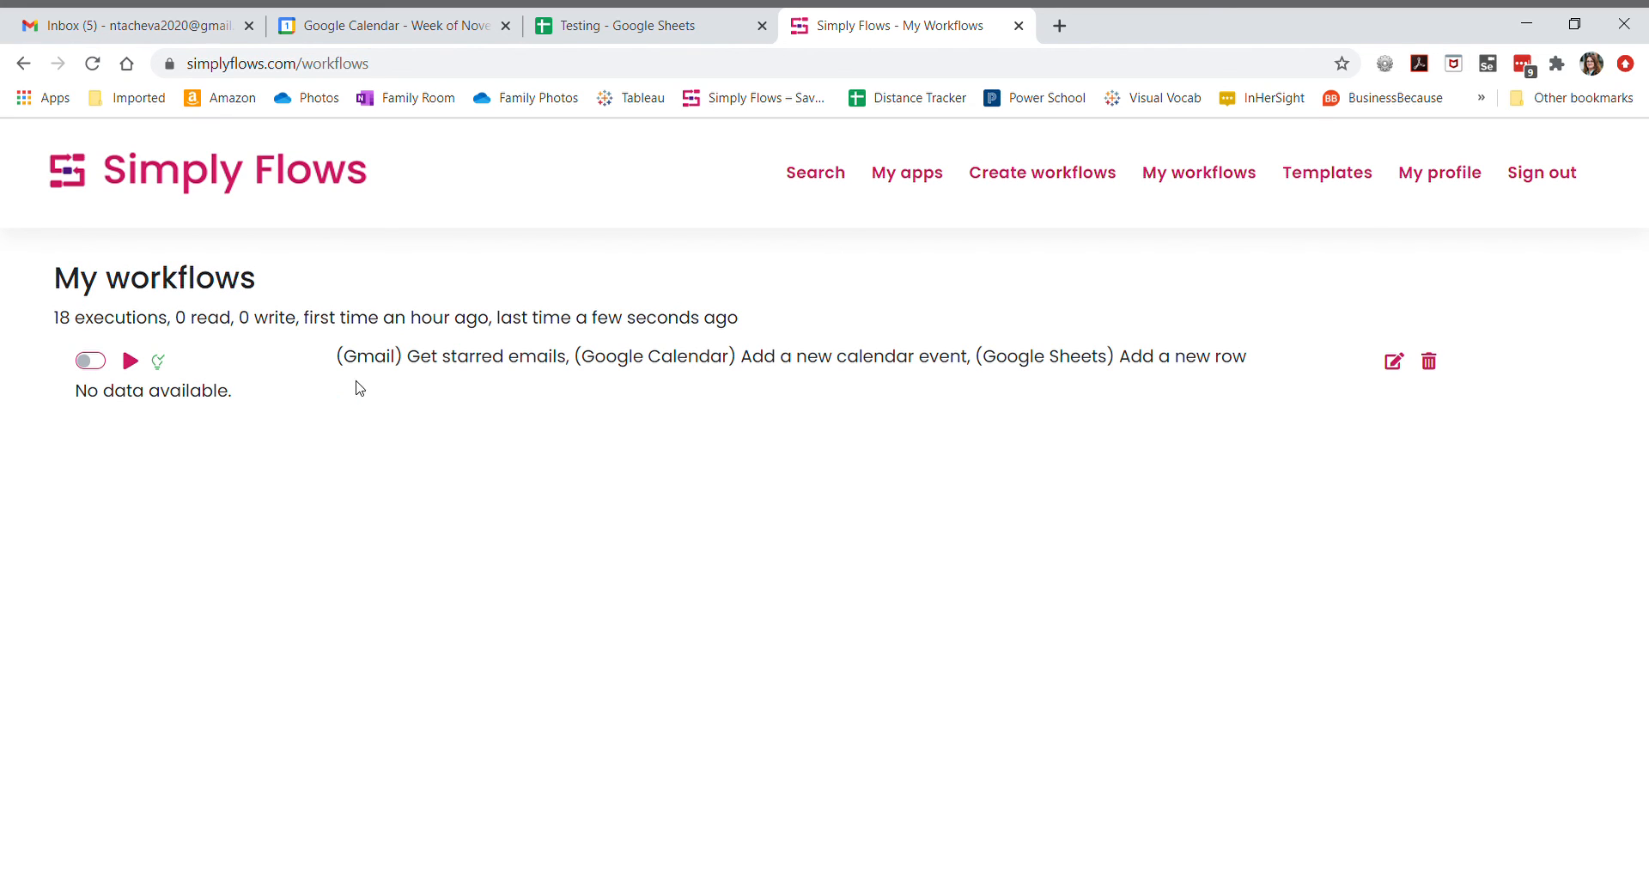
- Run the workflow once and check the inbox, spreadsheet and calendar for its output
{"action": "left_click", "coordinate": [137, 368]}
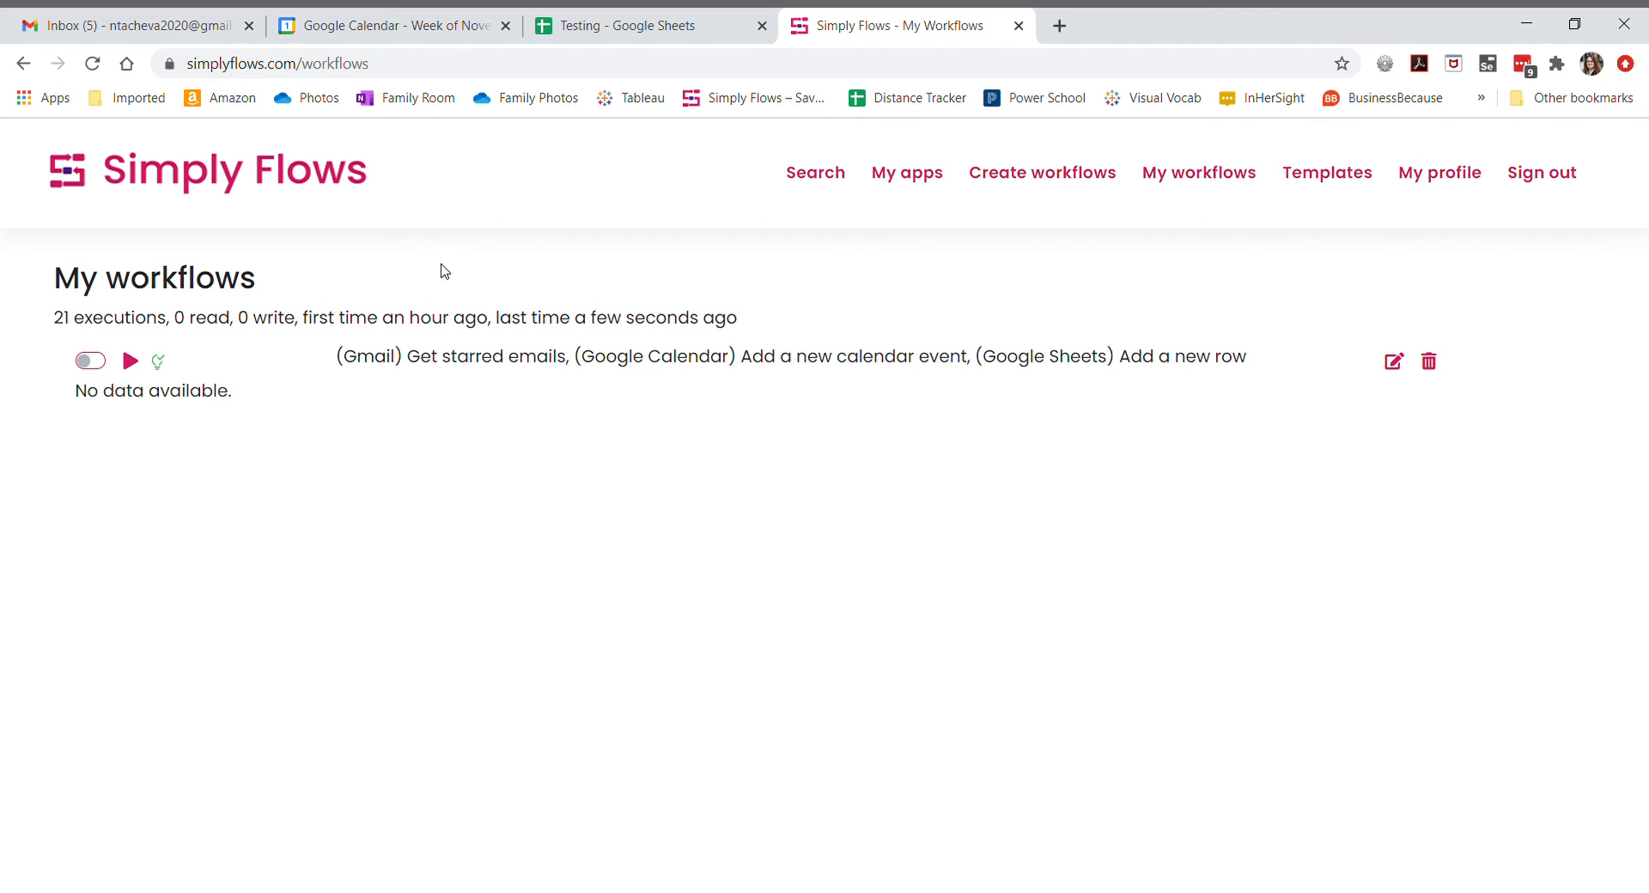
{"action": "left_click", "coordinate": [107, 28]}
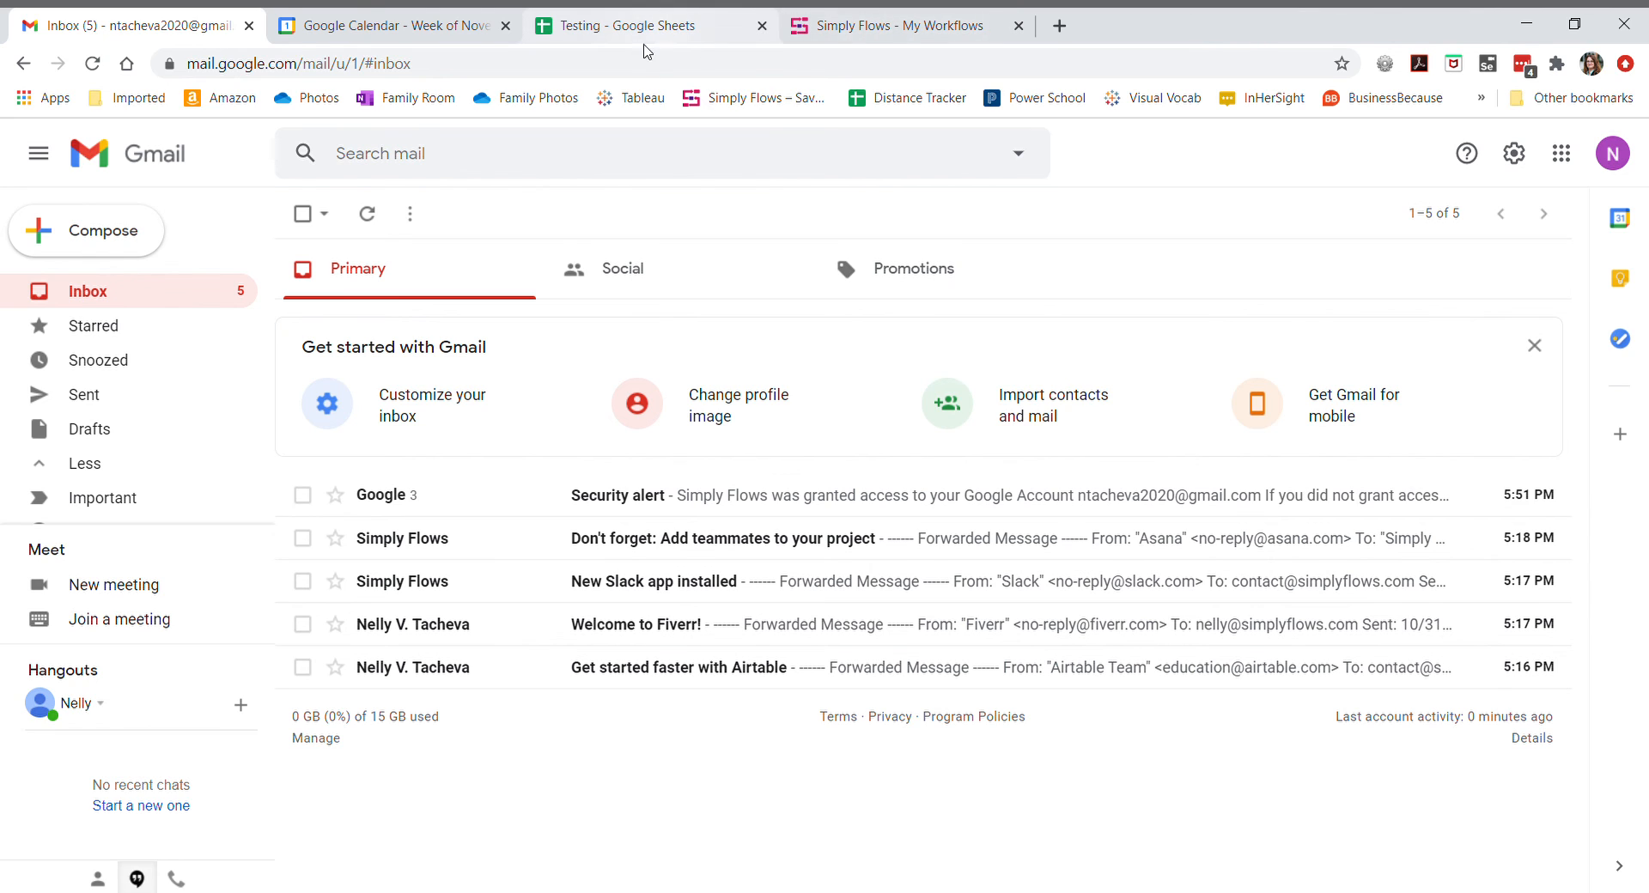
{"action": "left_click", "coordinate": [649, 27]}
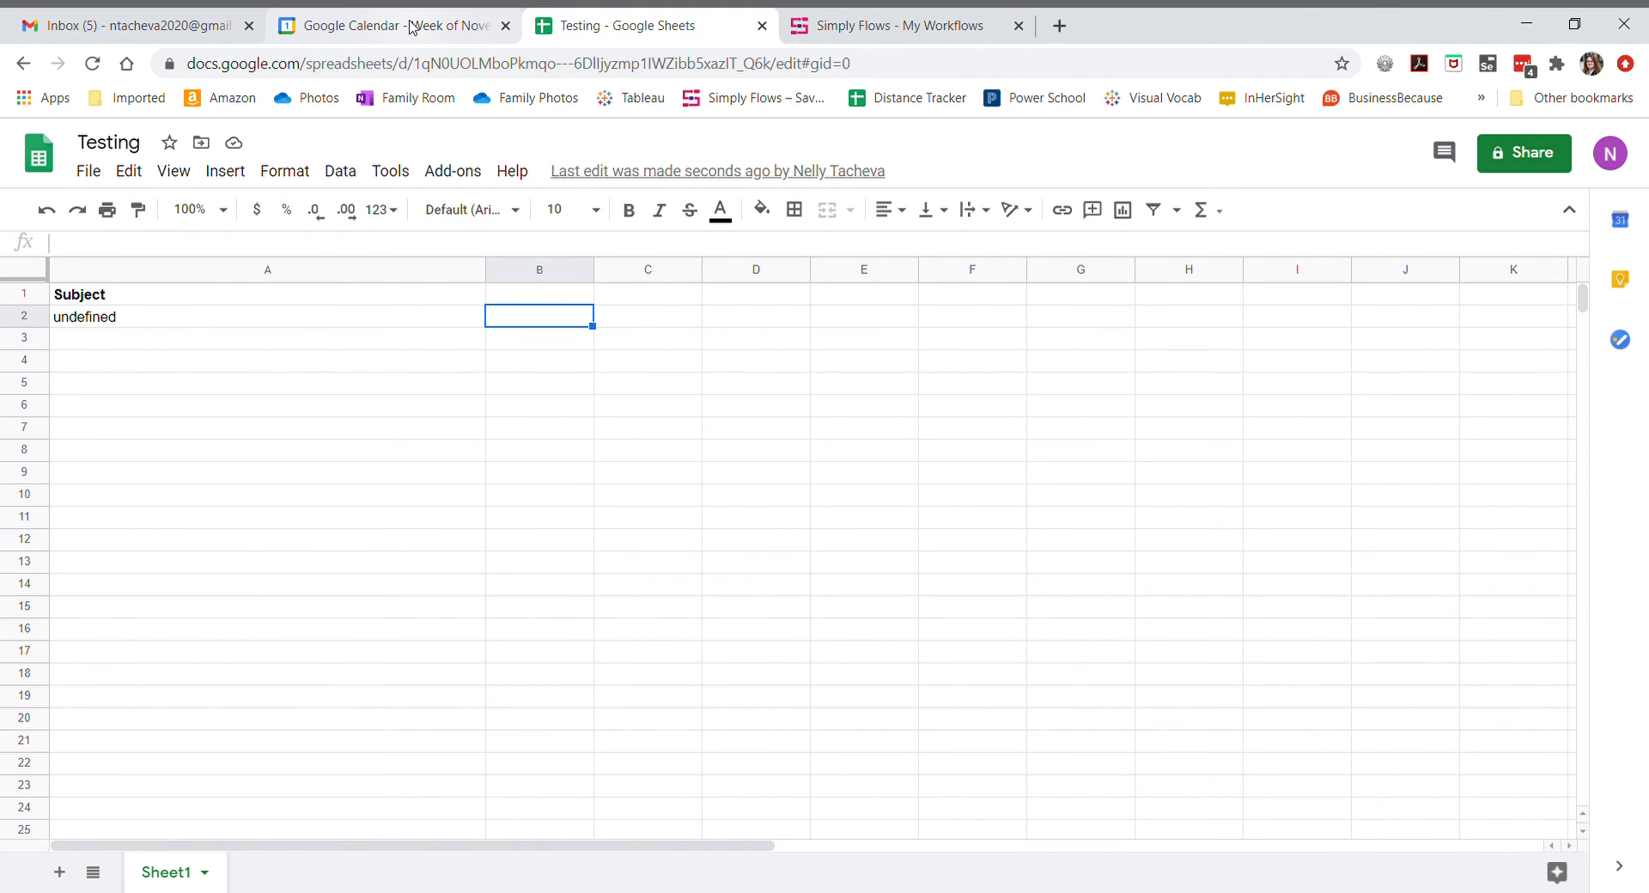
{"action": "left_click", "coordinate": [411, 28]}
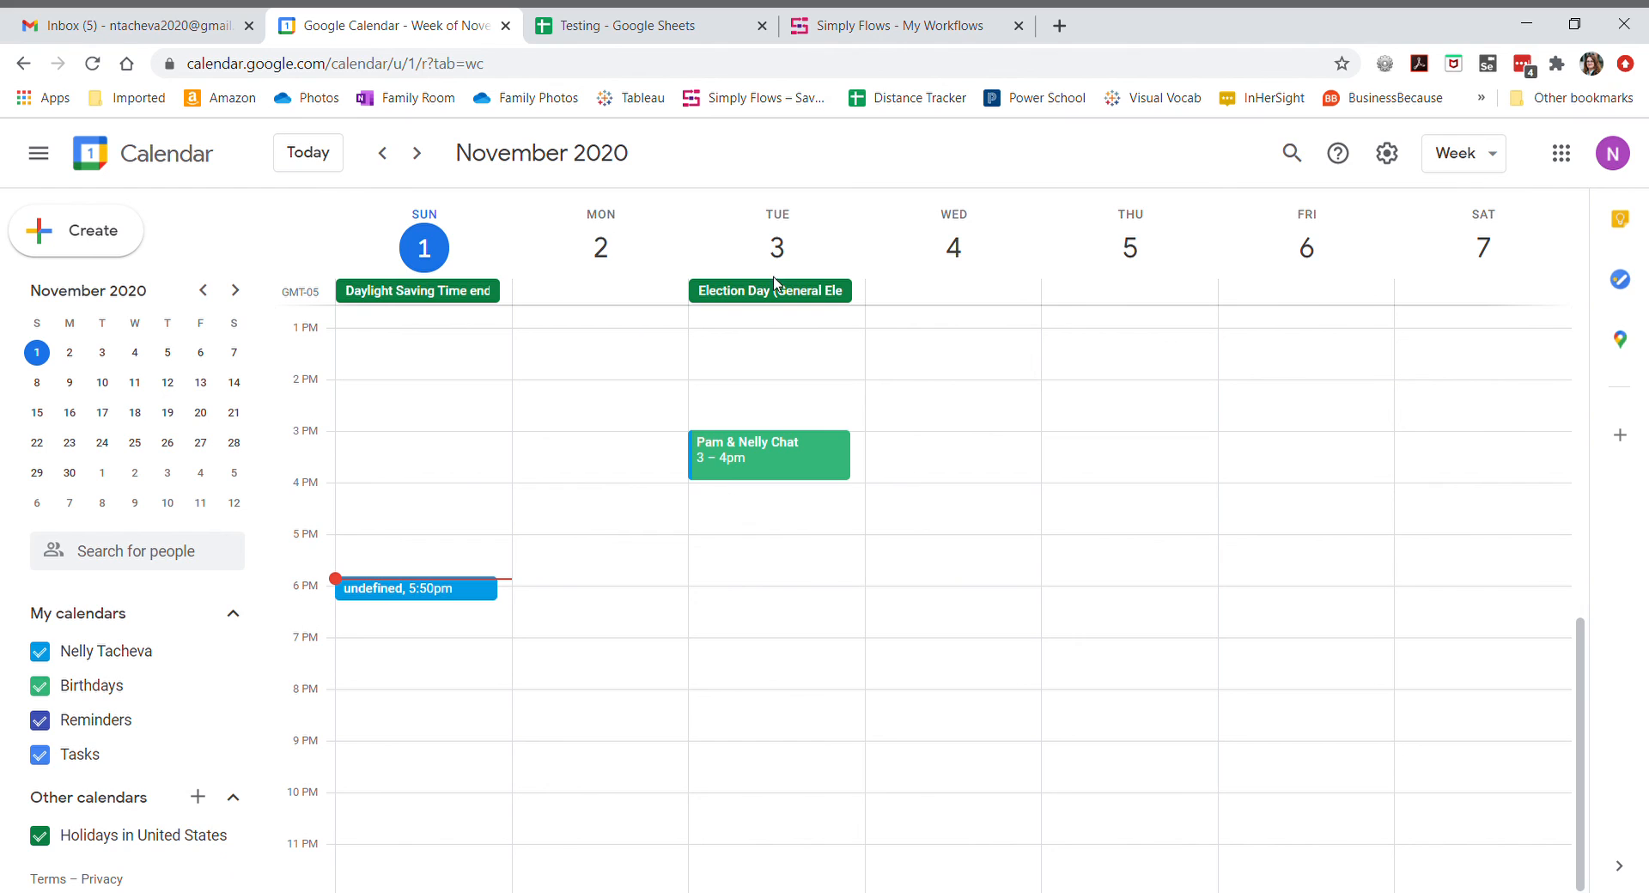
{"action": "left_click", "coordinate": [900, 36]}
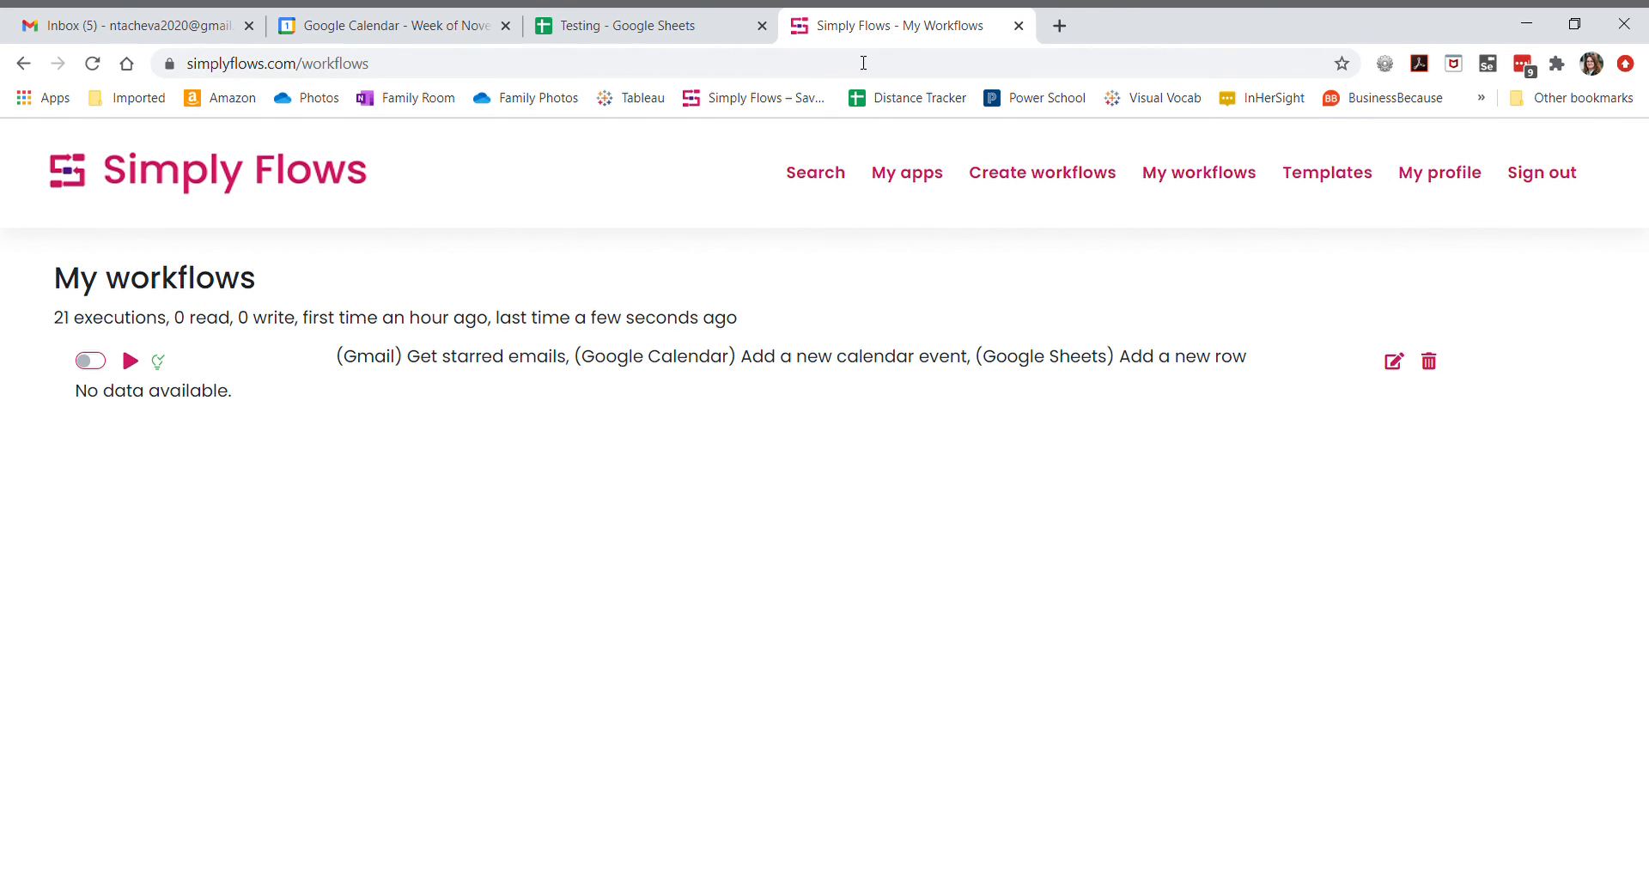
- Star the Don't forget, New Slack app installed and Welcome to Fiverr! emails, then run the workflow again
{"action": "left_click", "coordinate": [116, 26]}
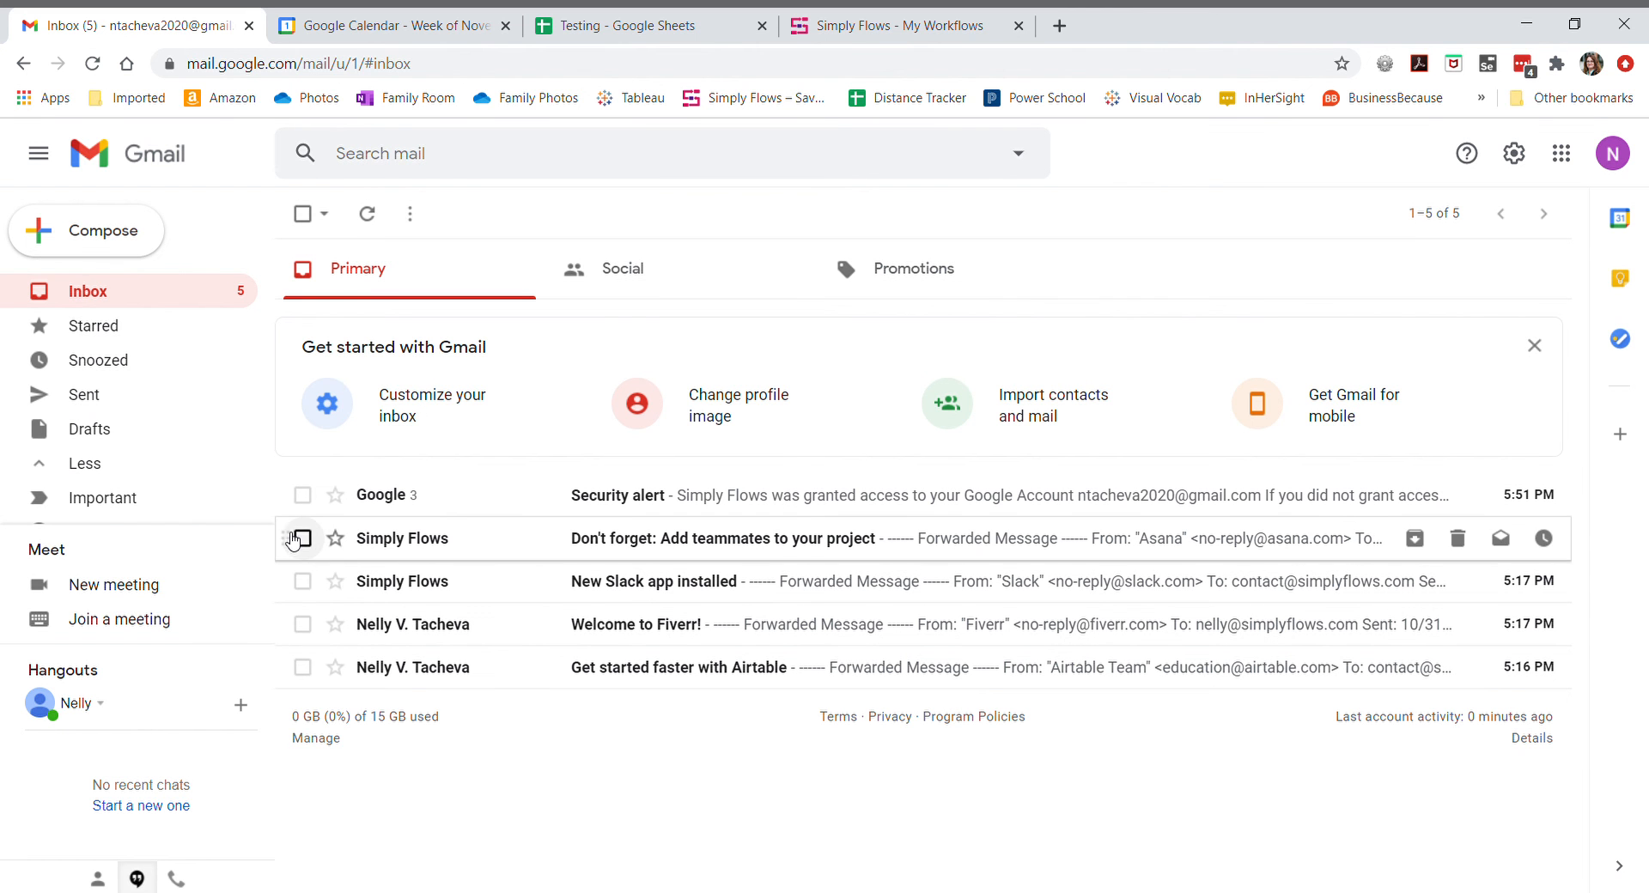
{"action": "left_click", "coordinate": [335, 538]}
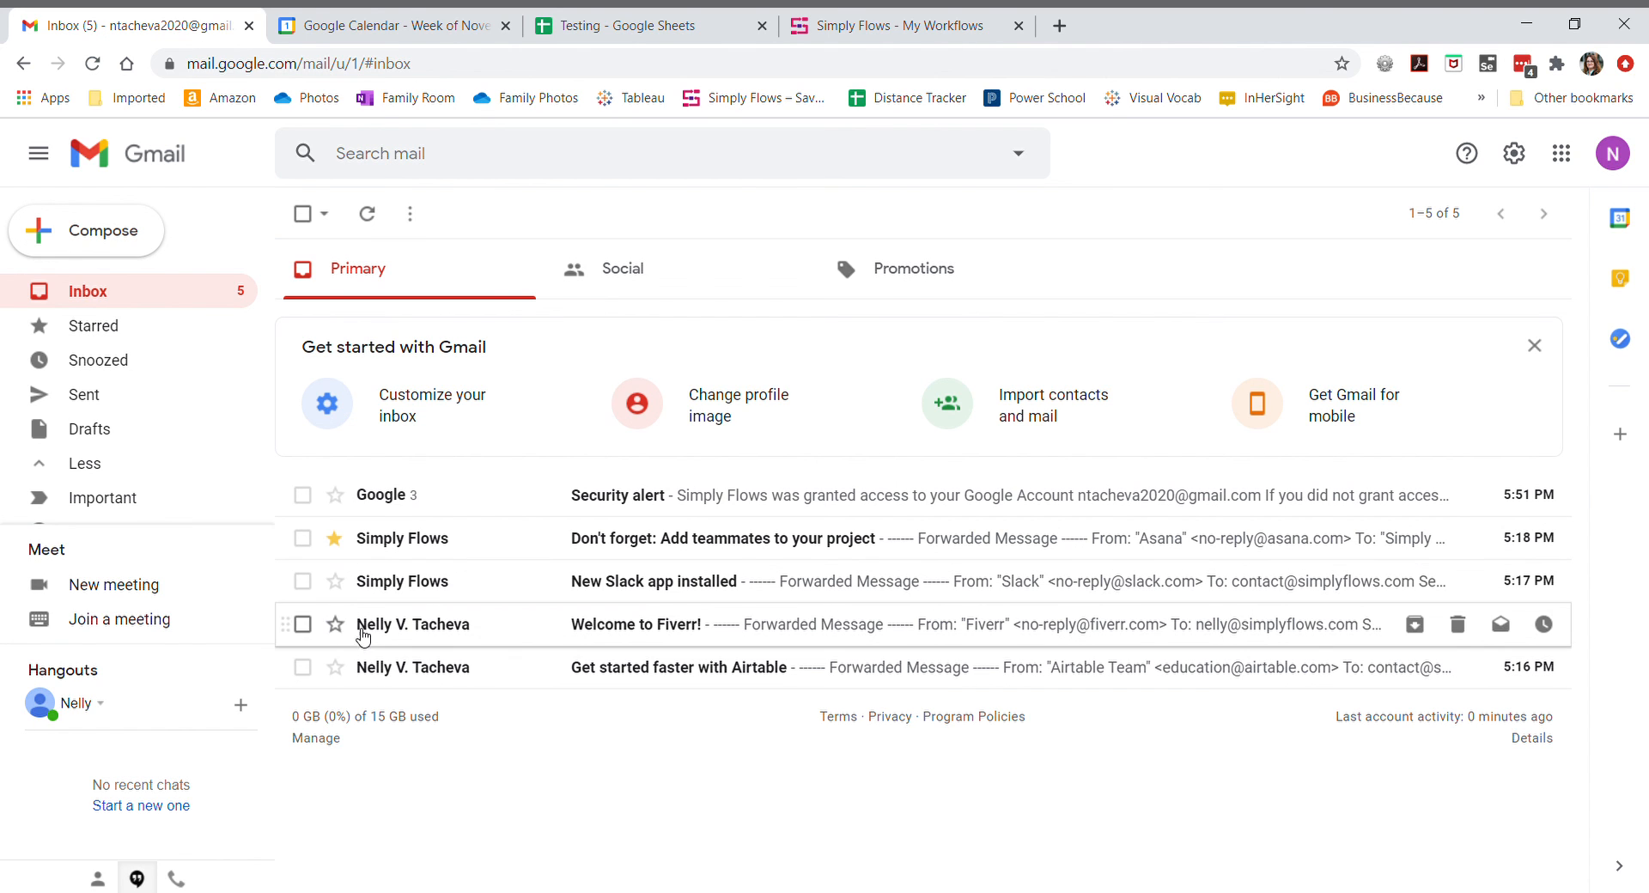
{"action": "left_click", "coordinate": [335, 582]}
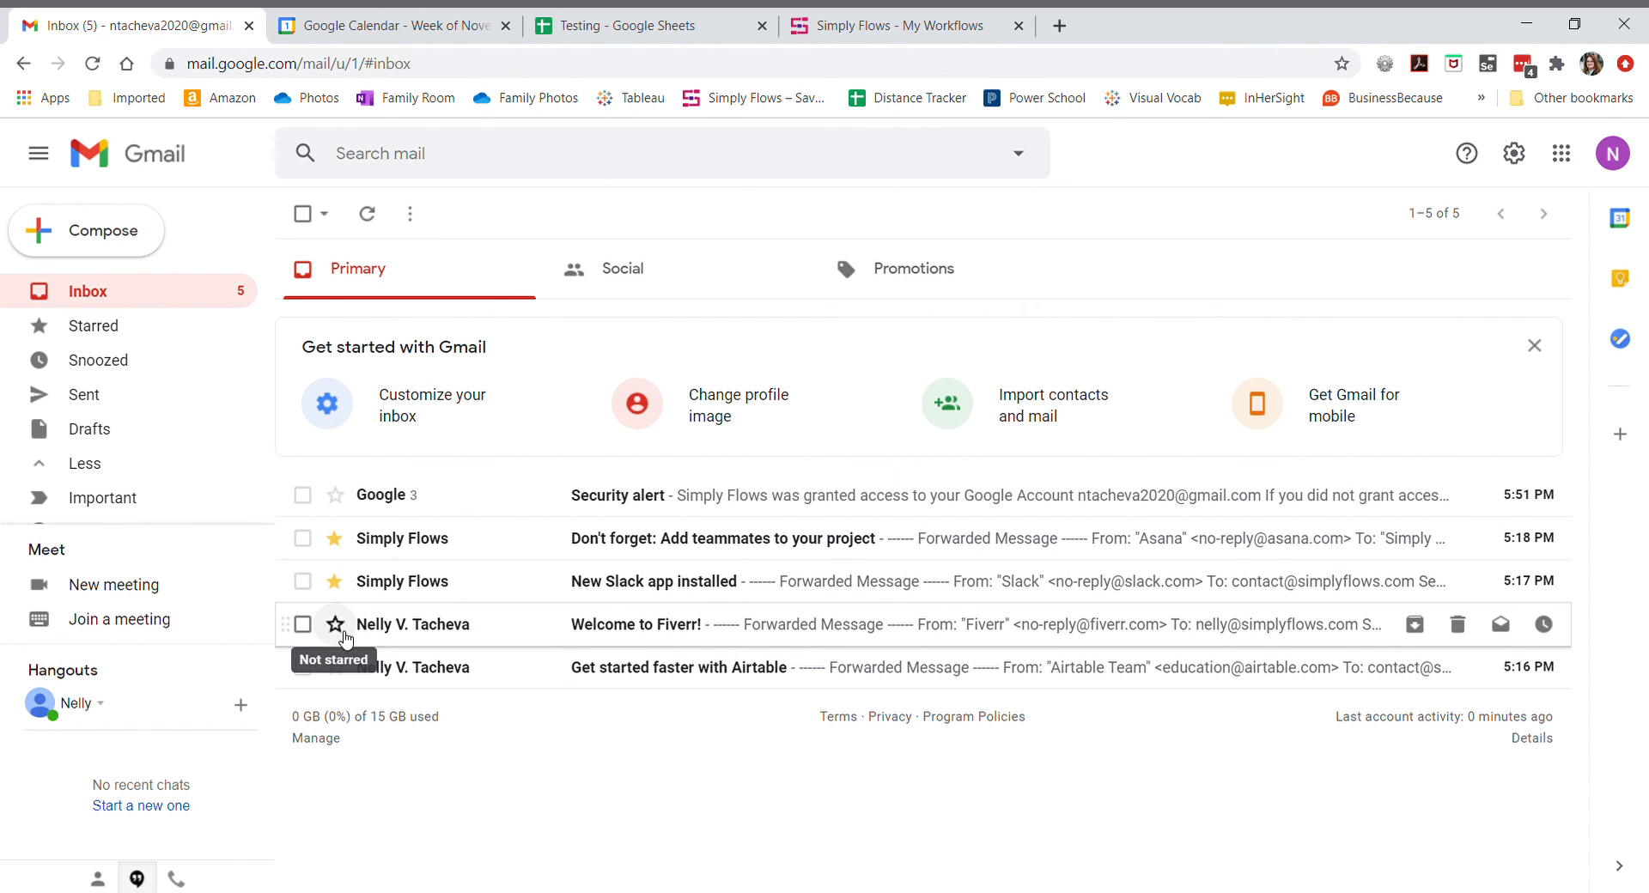
{"action": "left_click", "coordinate": [335, 624]}
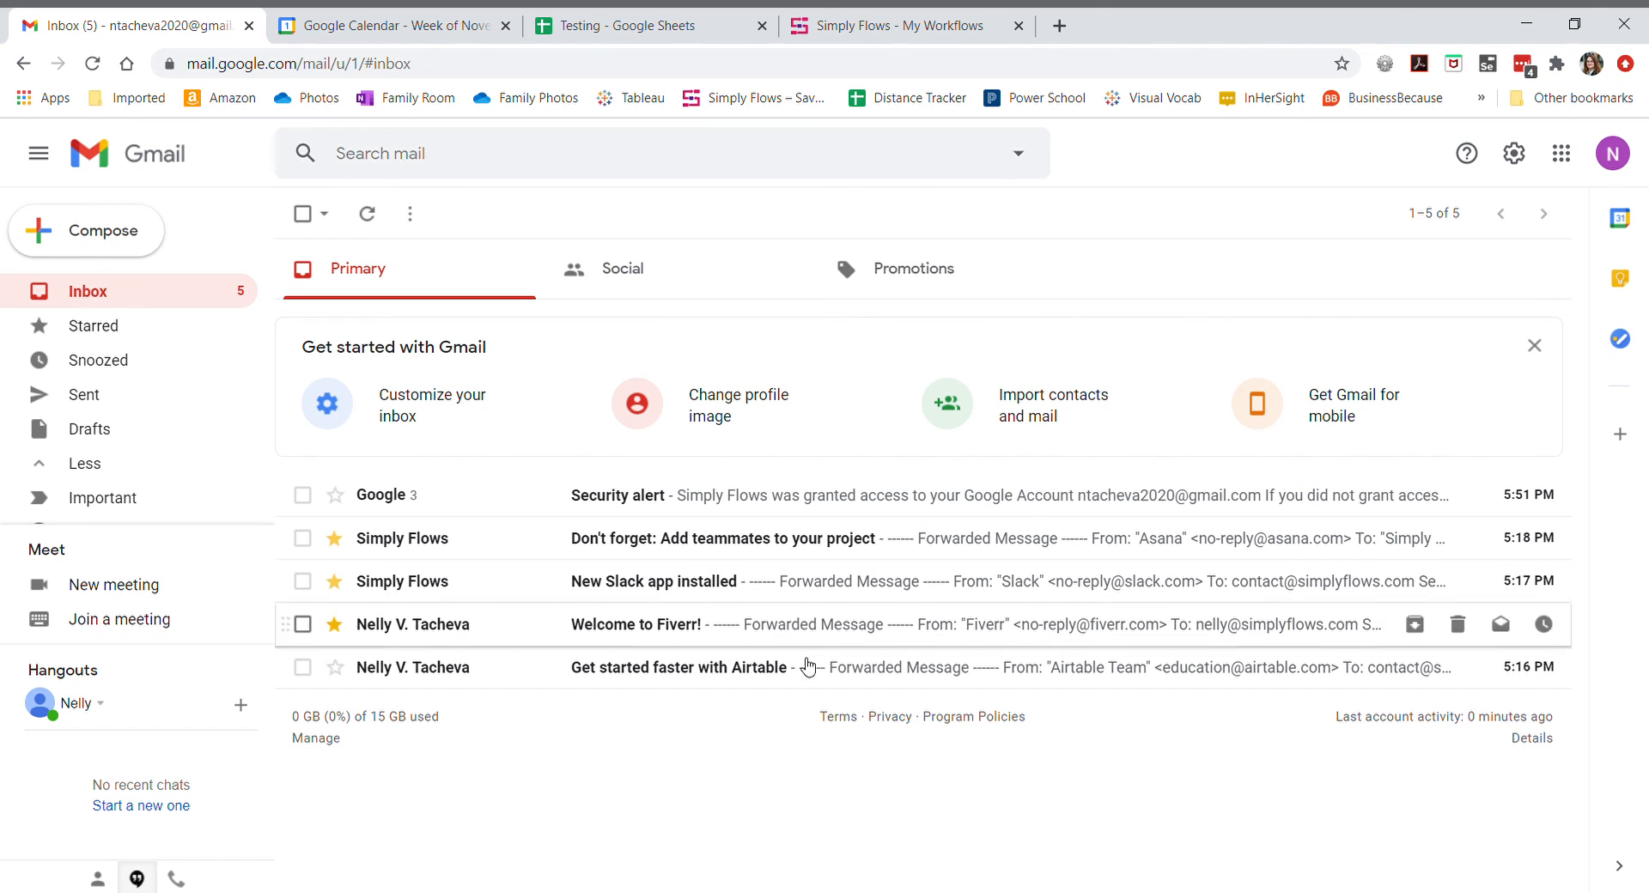
{"action": "left_click", "coordinate": [852, 30]}
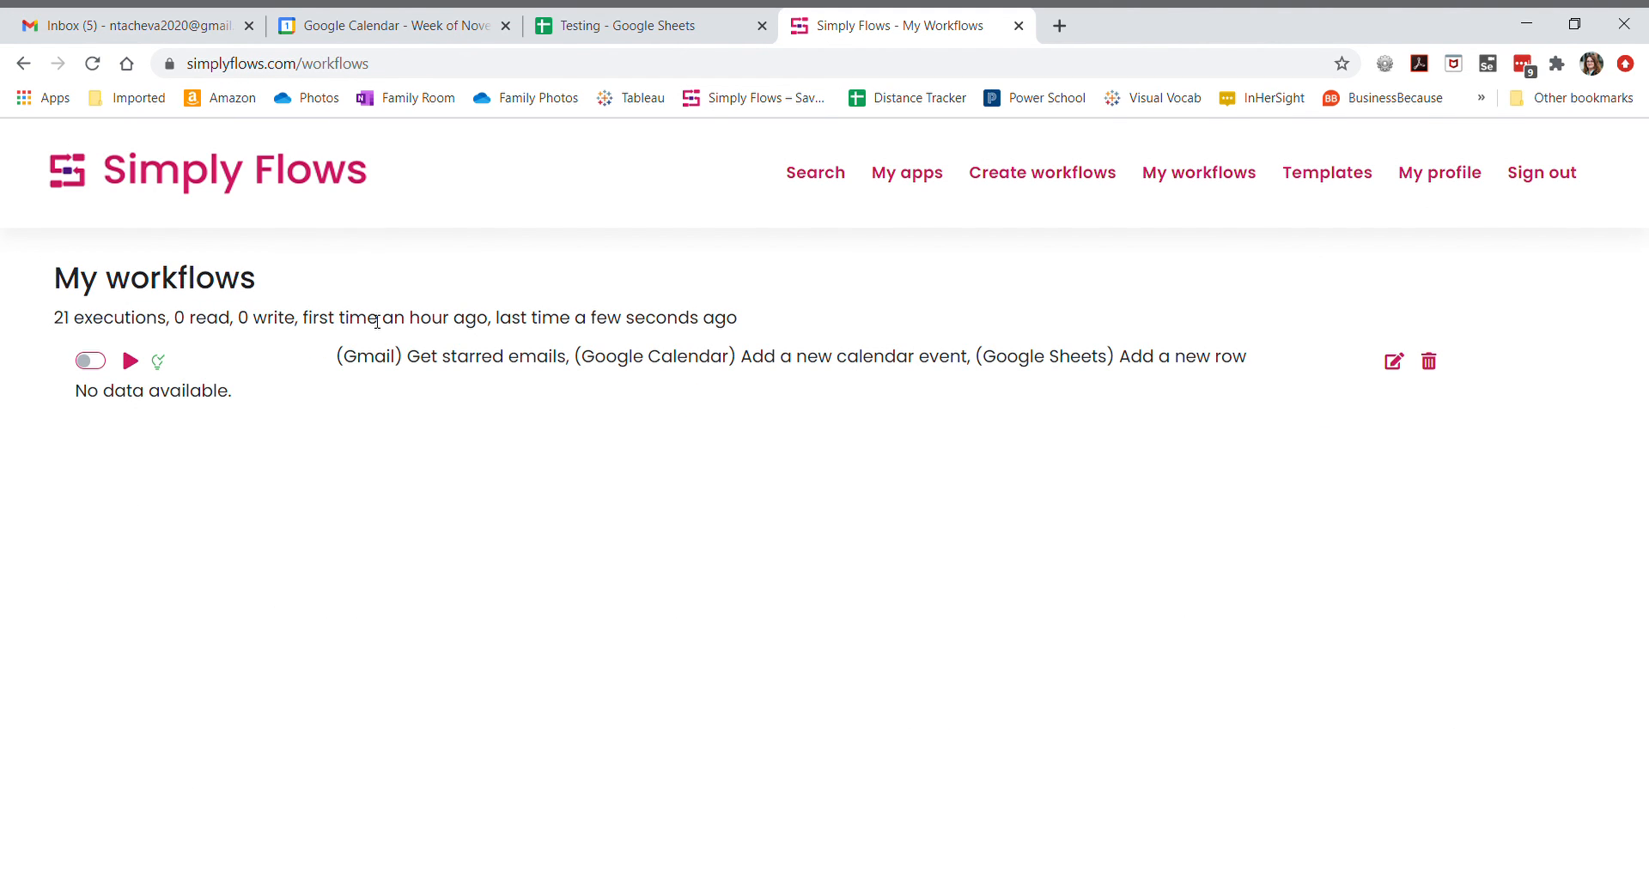
{"action": "left_click", "coordinate": [134, 367]}
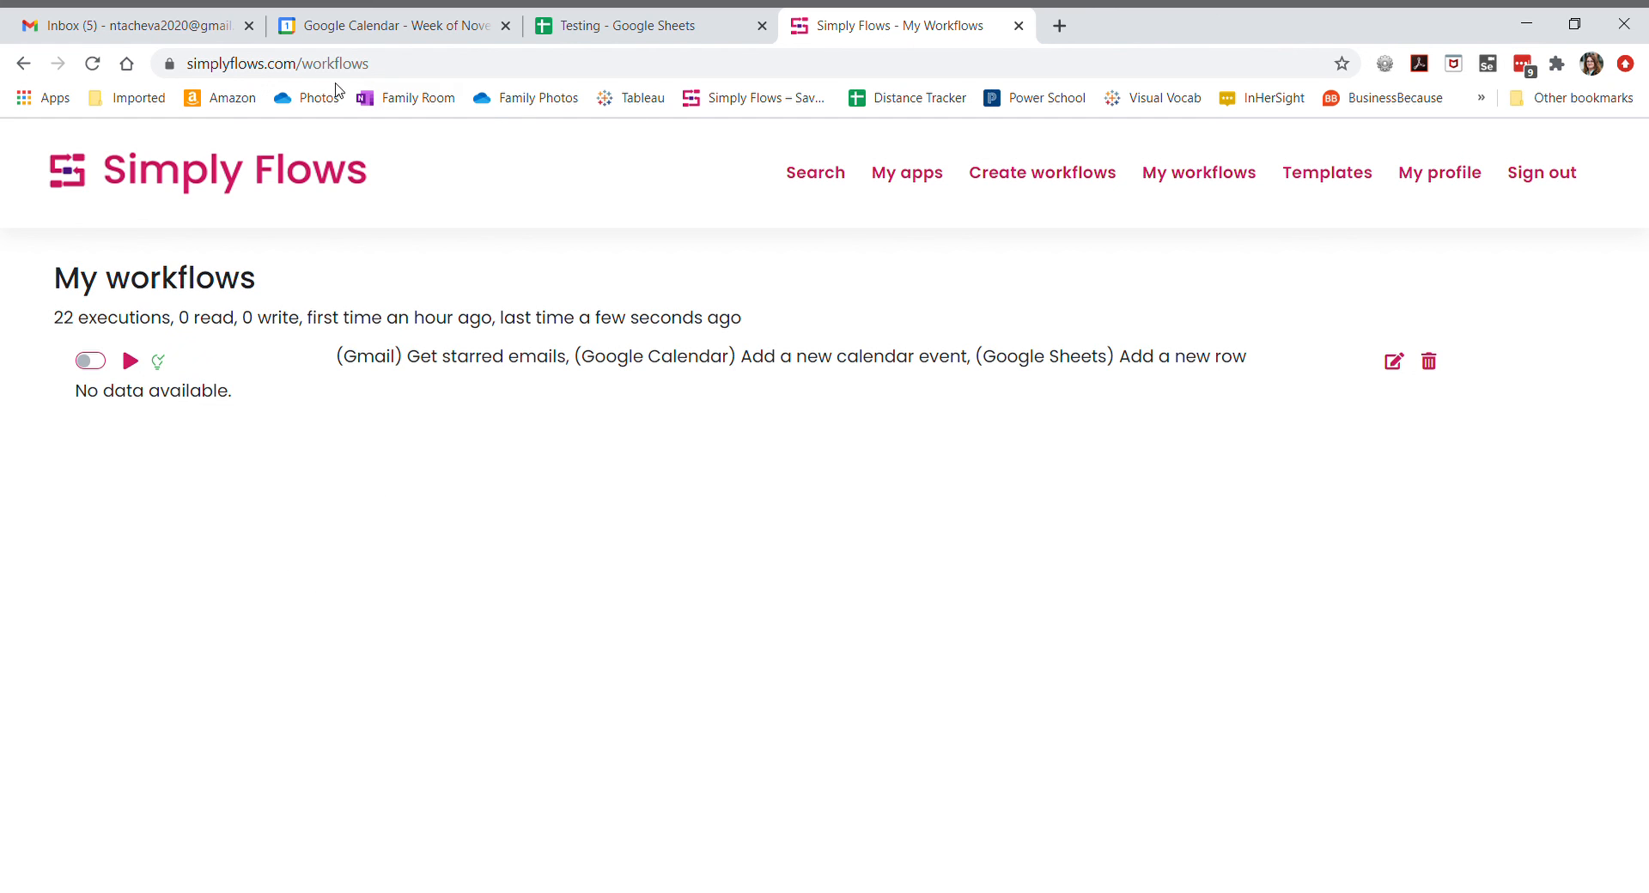
- Review the new subject rows in the Testing spreadsheet
{"action": "left_click", "coordinate": [679, 23]}
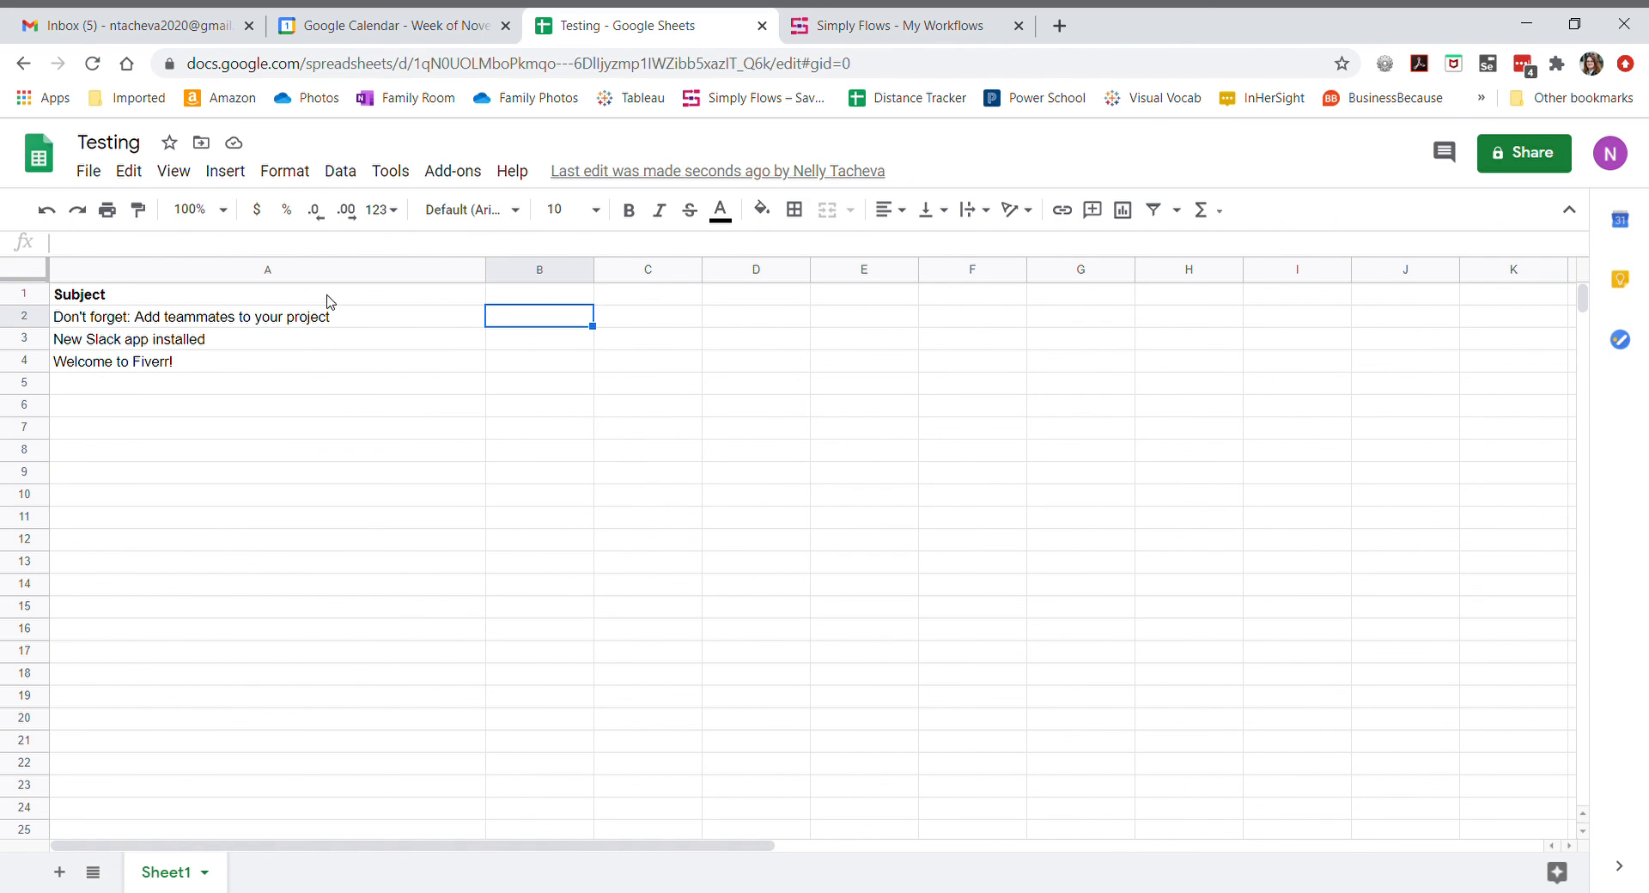
{"action": "left_click", "coordinate": [307, 369]}
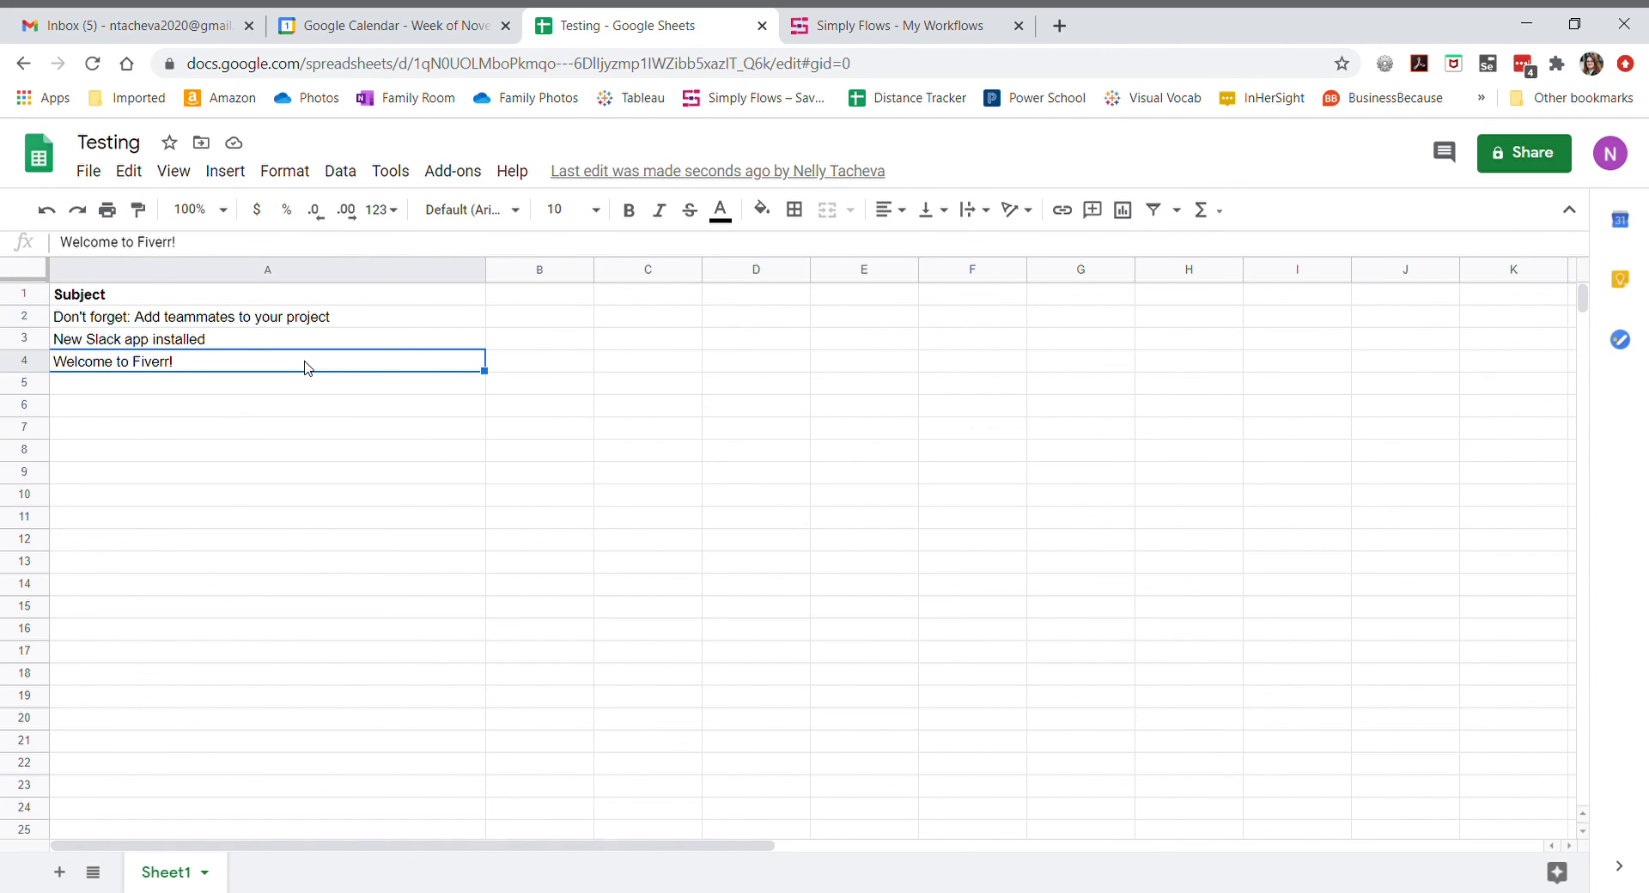
{"action": "left_click", "coordinate": [368, 325]}
{"action": "left_click", "coordinate": [368, 344]}
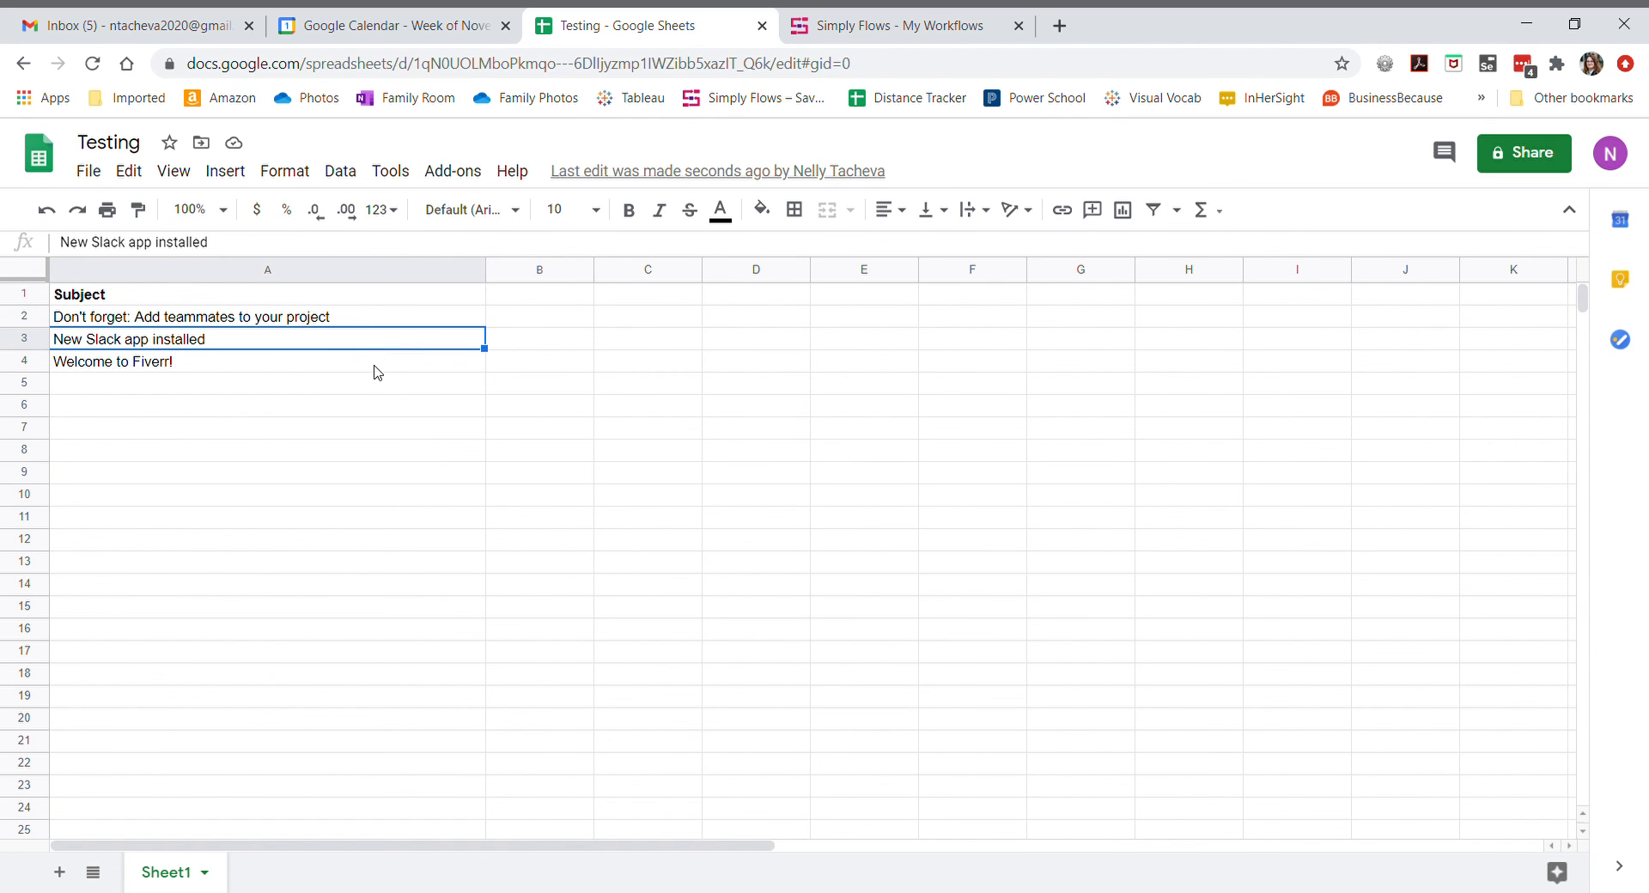
{"action": "left_click", "coordinate": [376, 364]}
- Inspect the newly created calendar events on Sunday, November 1
{"action": "left_click", "coordinate": [374, 33]}
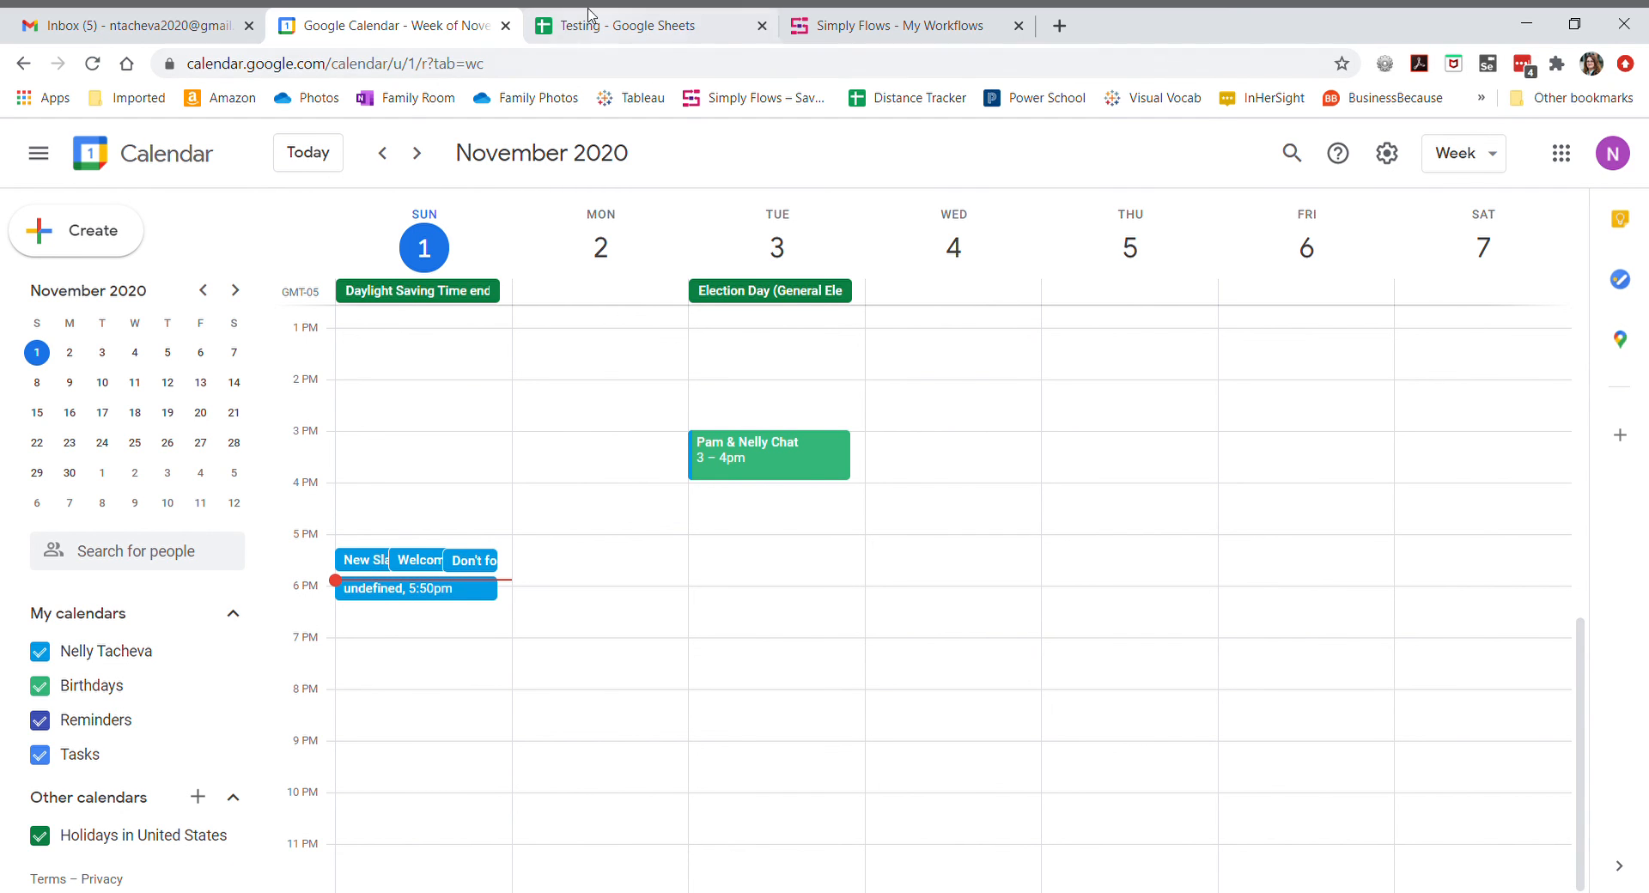
{"action": "left_click", "coordinate": [187, 31]}
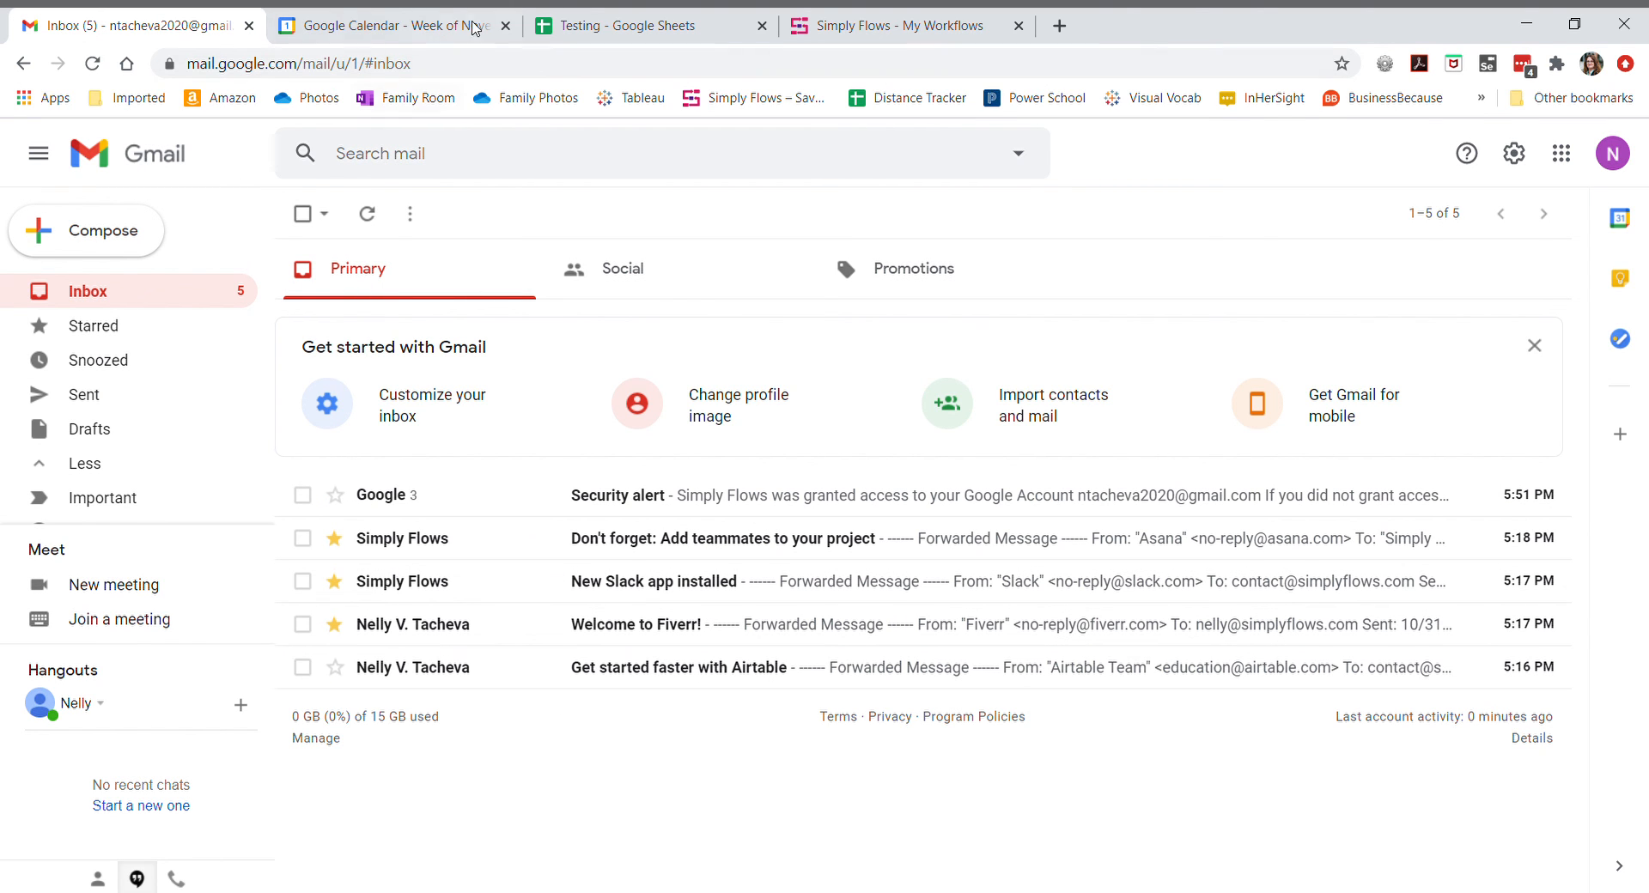
{"action": "left_click", "coordinate": [416, 28]}
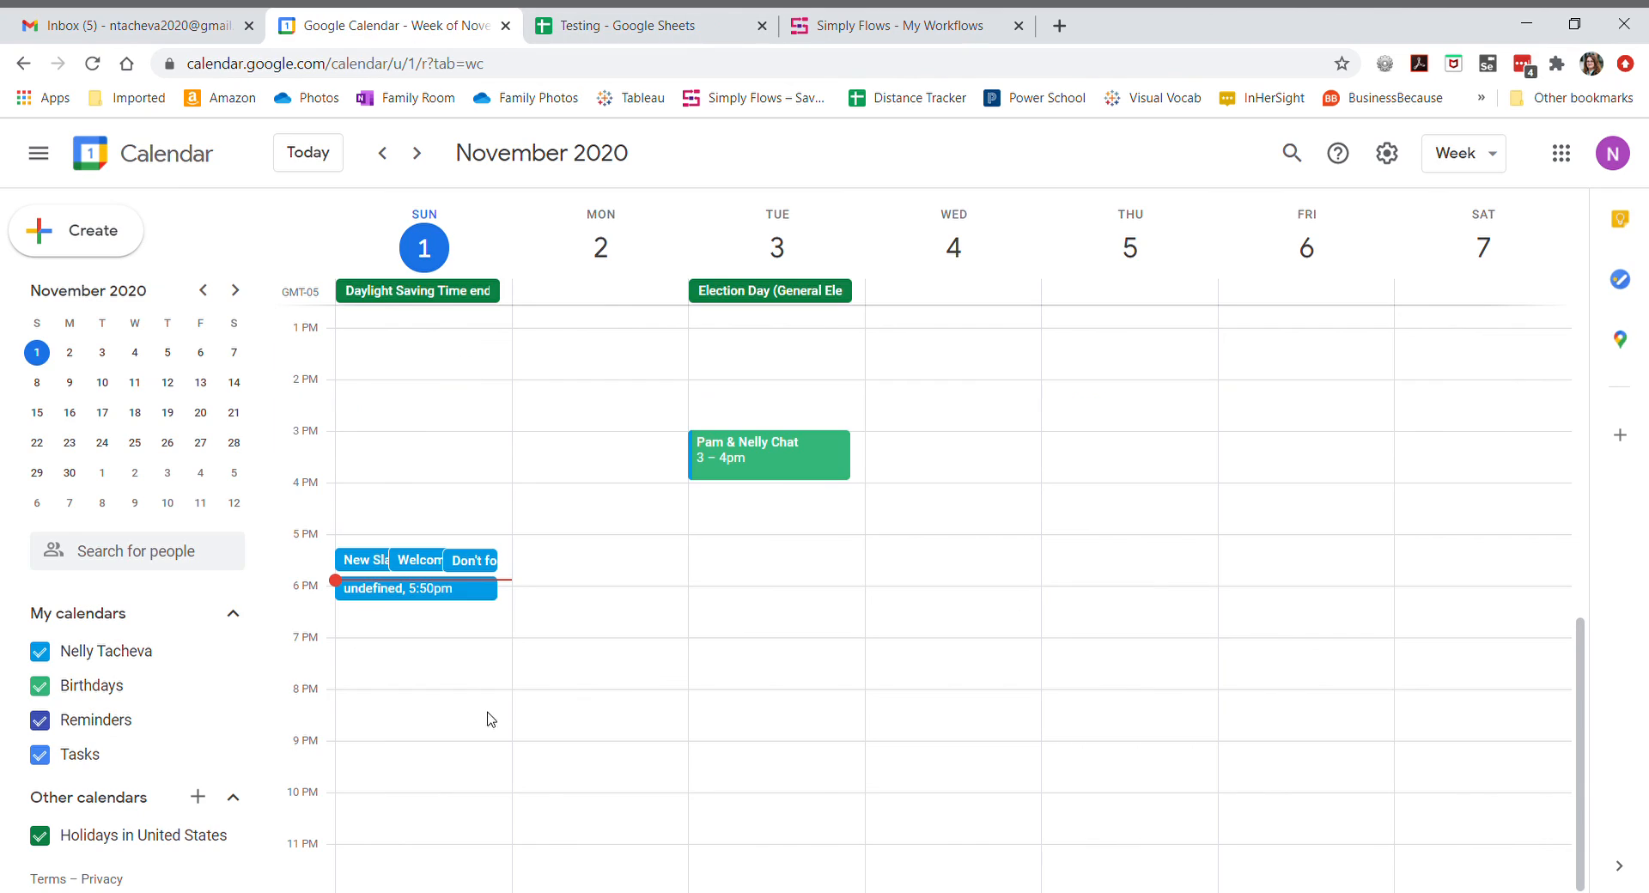
{"action": "left_click", "coordinate": [356, 568]}
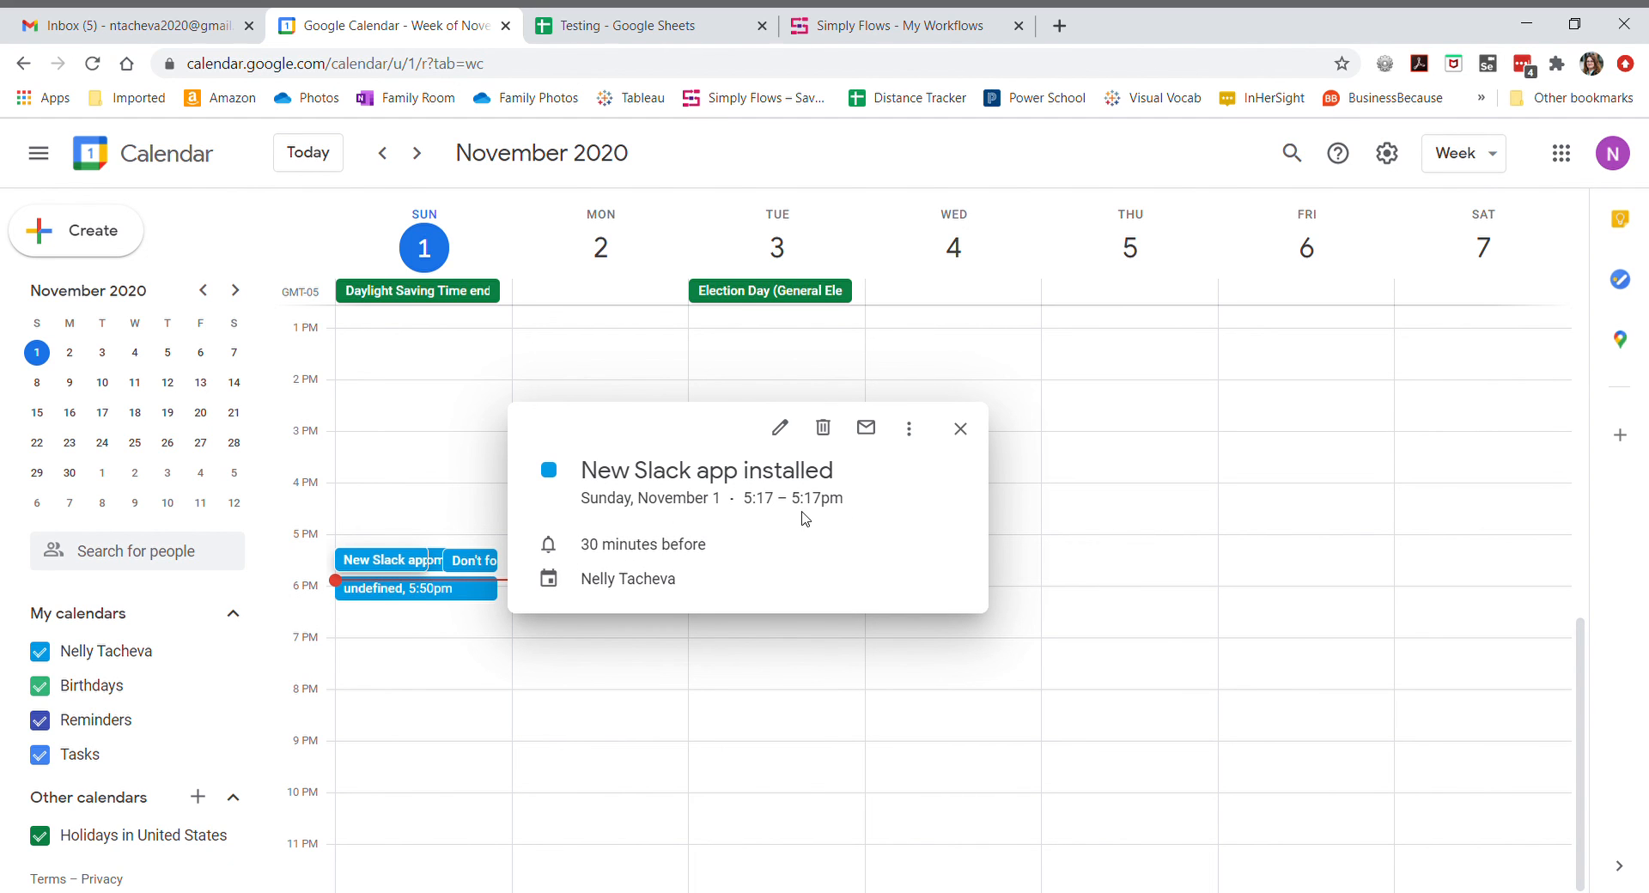
{"action": "left_click", "coordinate": [960, 429]}
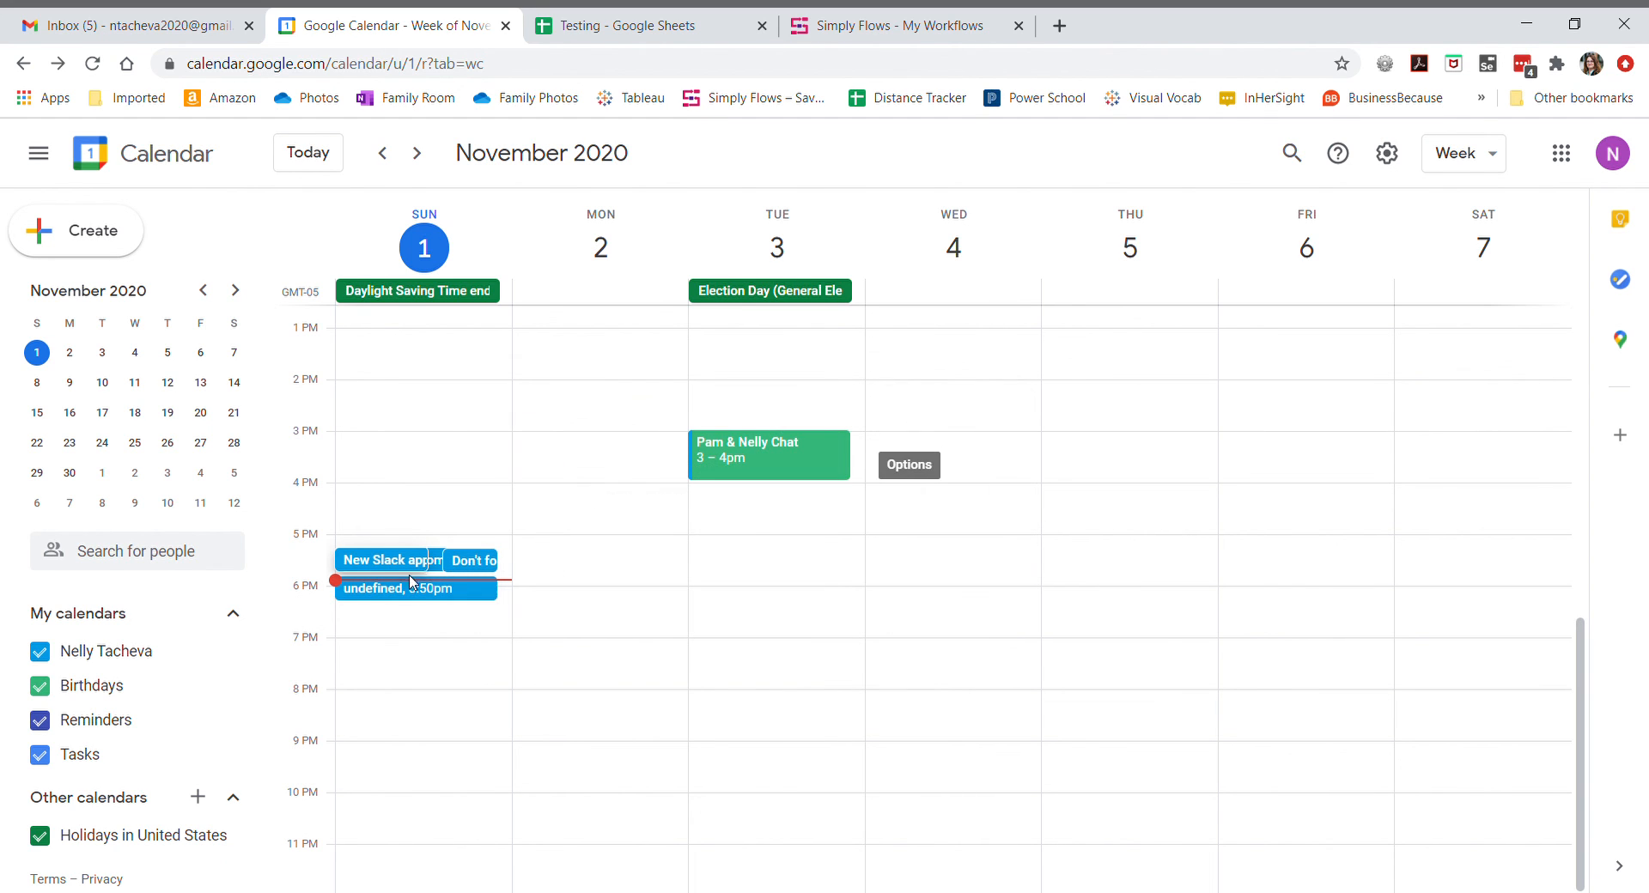
{"action": "left_click", "coordinate": [489, 563]}
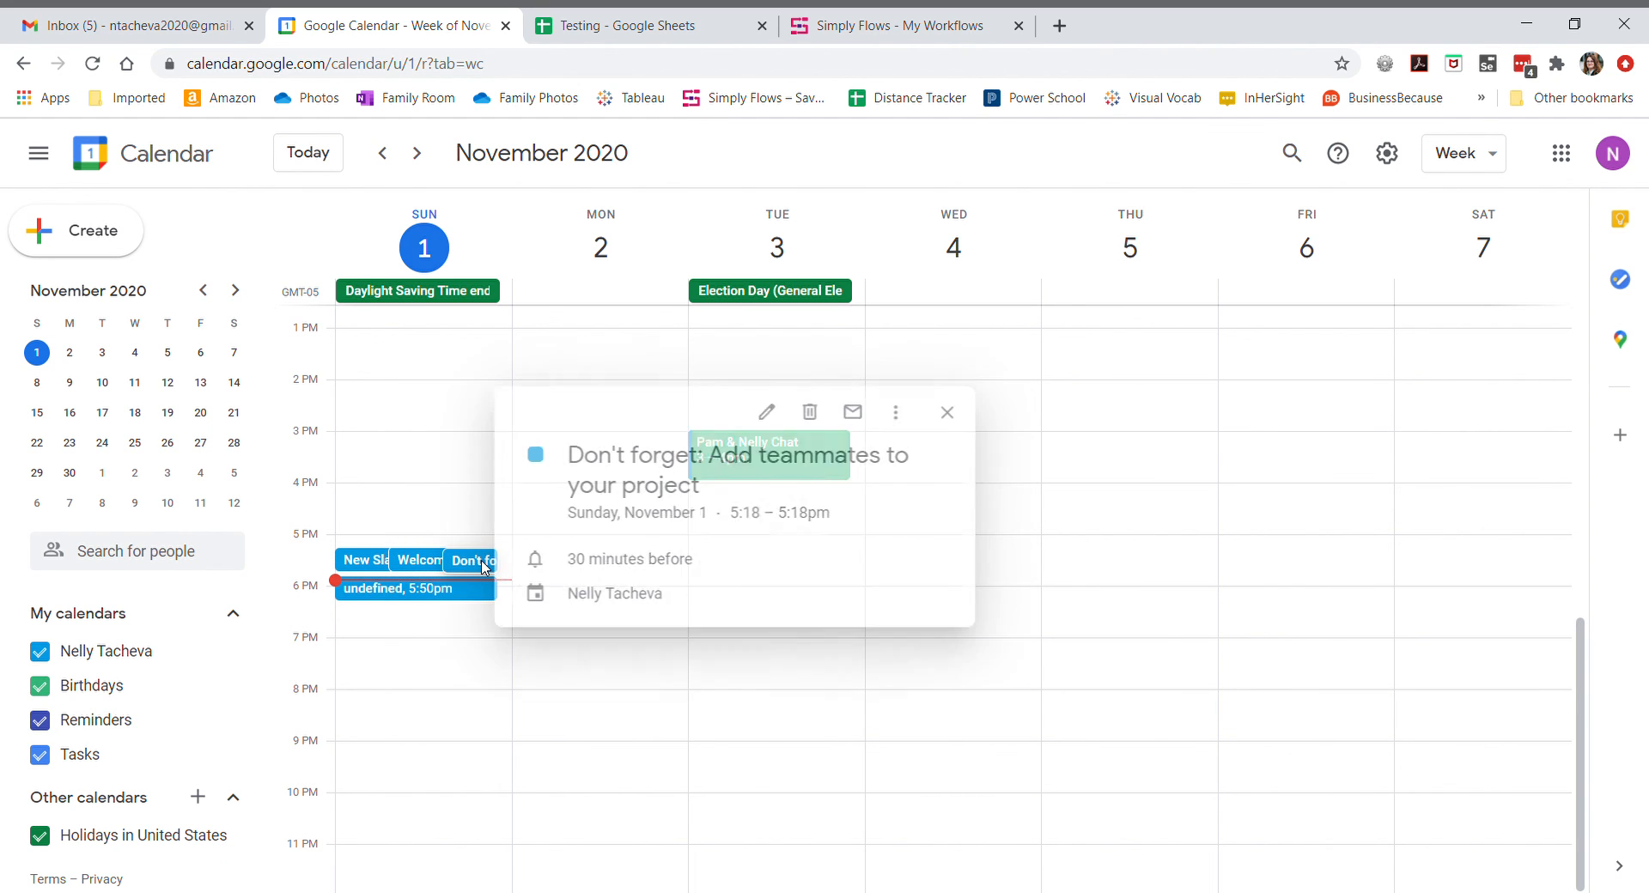
{"action": "left_click", "coordinate": [961, 413]}
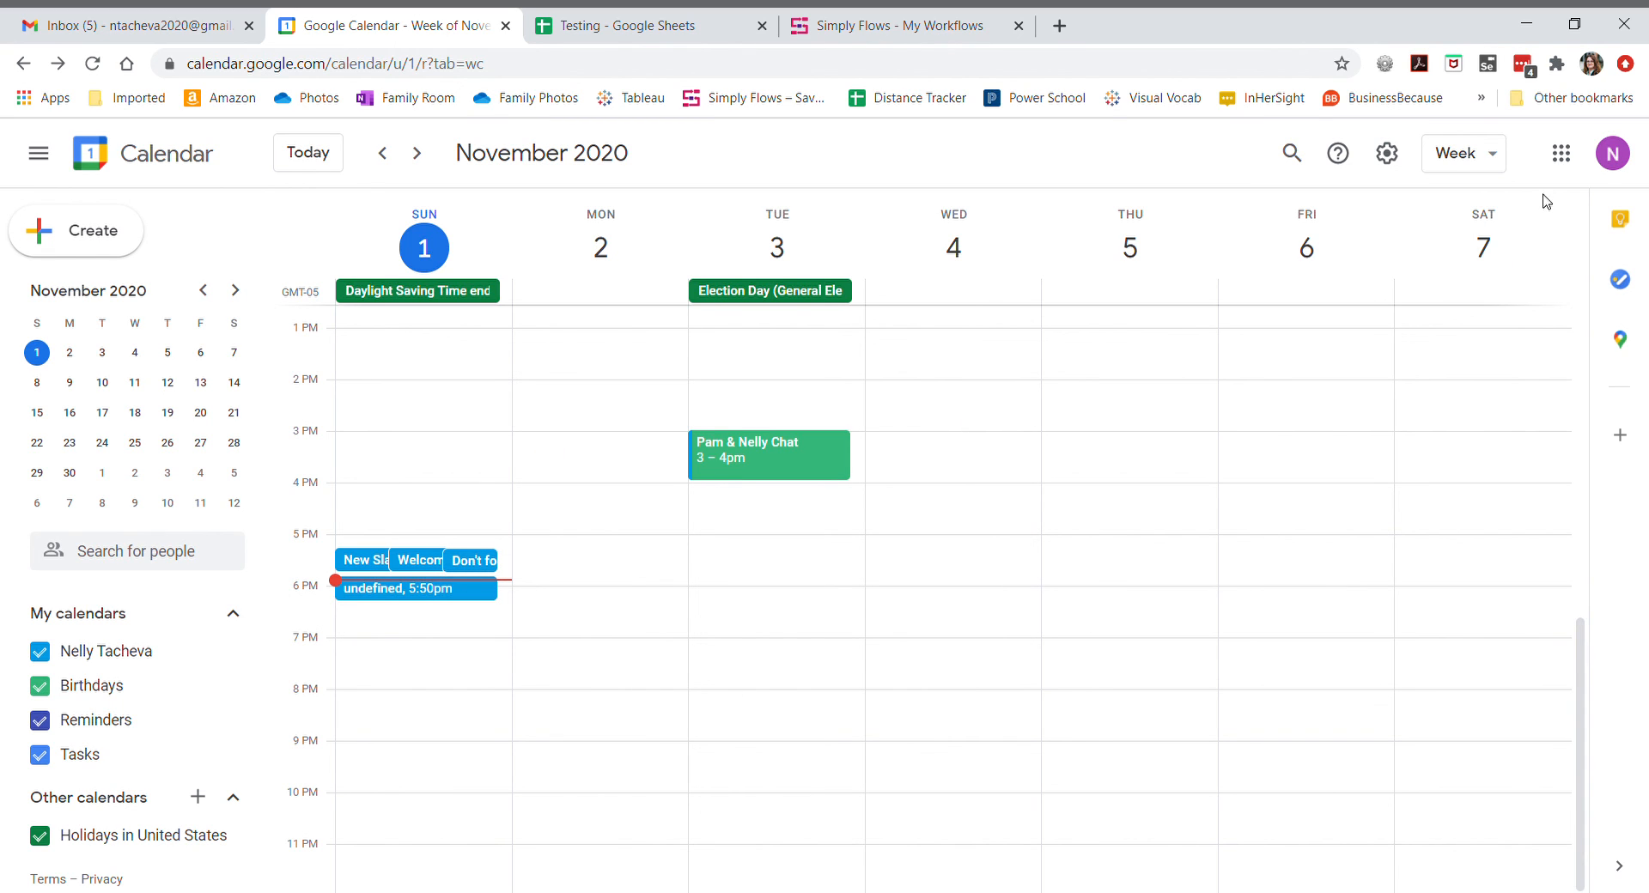